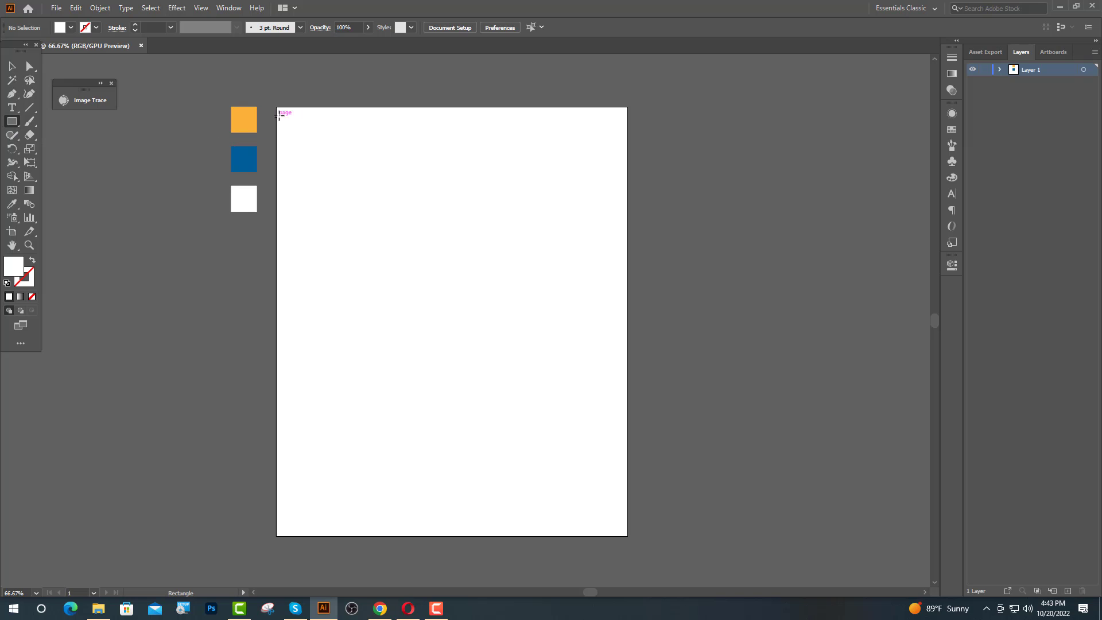
# - Draw a 9 × 11 in rectangle covering the whole artboard, fill it black and lock it in the layer
pyautogui.moveTo(279, 114); pyautogui.dragTo(627, 536)
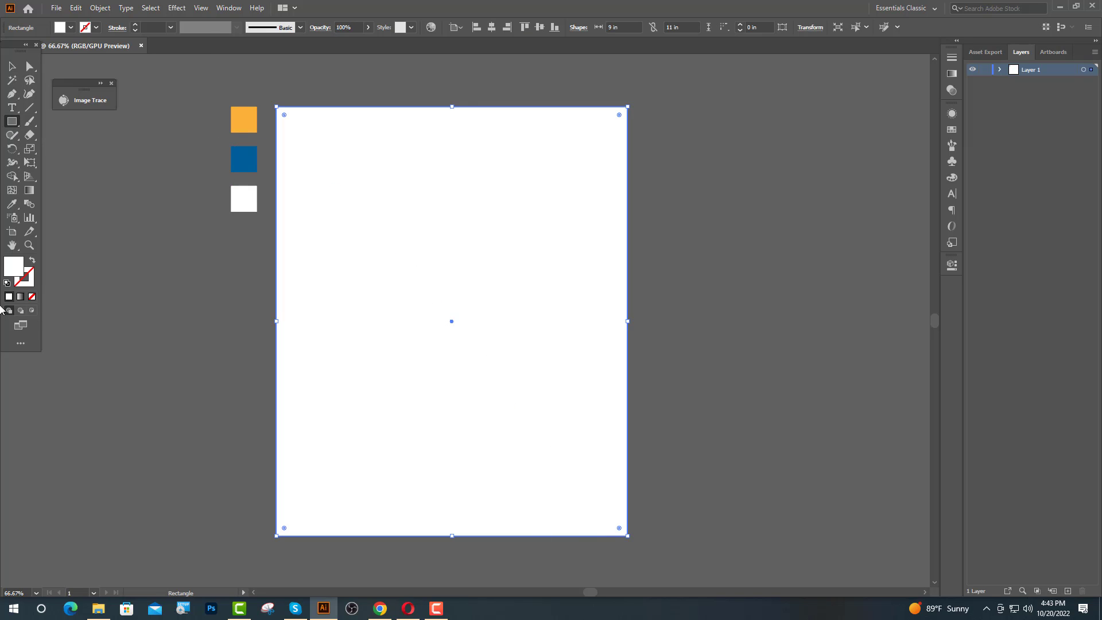
pyautogui.click(70, 28)
pyautogui.click(32, 47)
pyautogui.click(1000, 70)
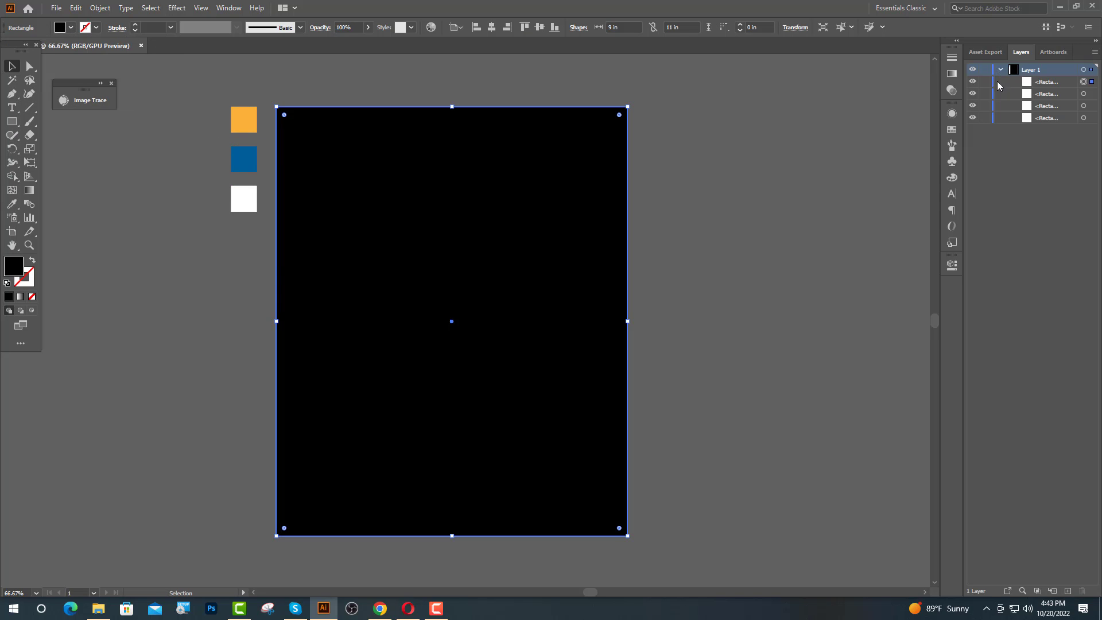
pyautogui.click(986, 81)
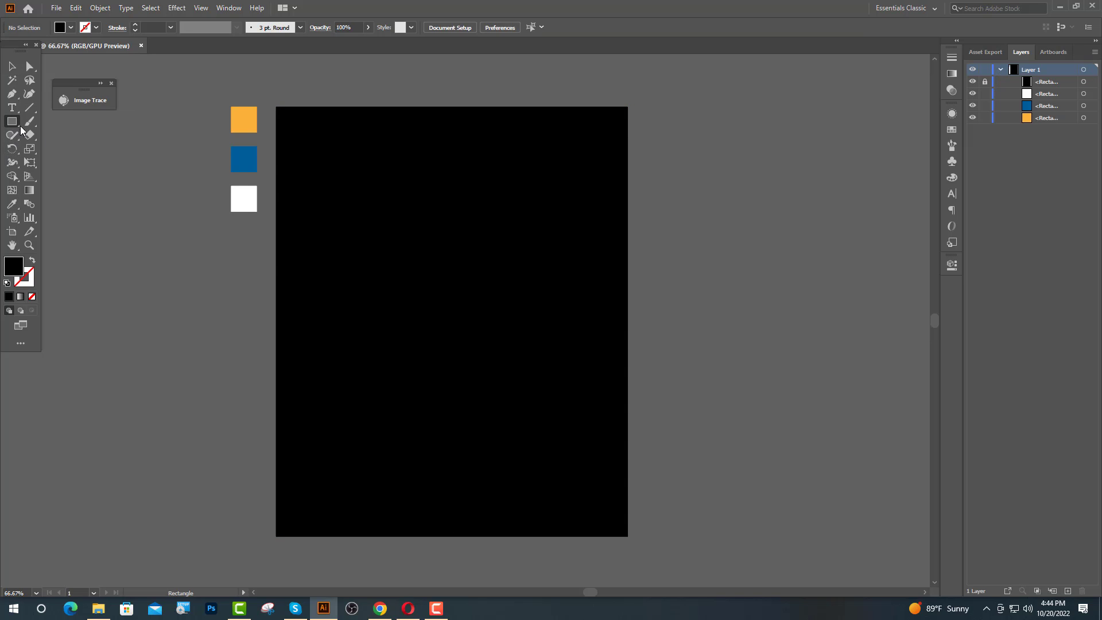
# - Draw a rectangle about 6.47 × 8.49 in inside the black background, with a white stroke and no fill
pyautogui.moveTo(341, 150); pyautogui.dragTo(594, 480)
pyautogui.press('v')
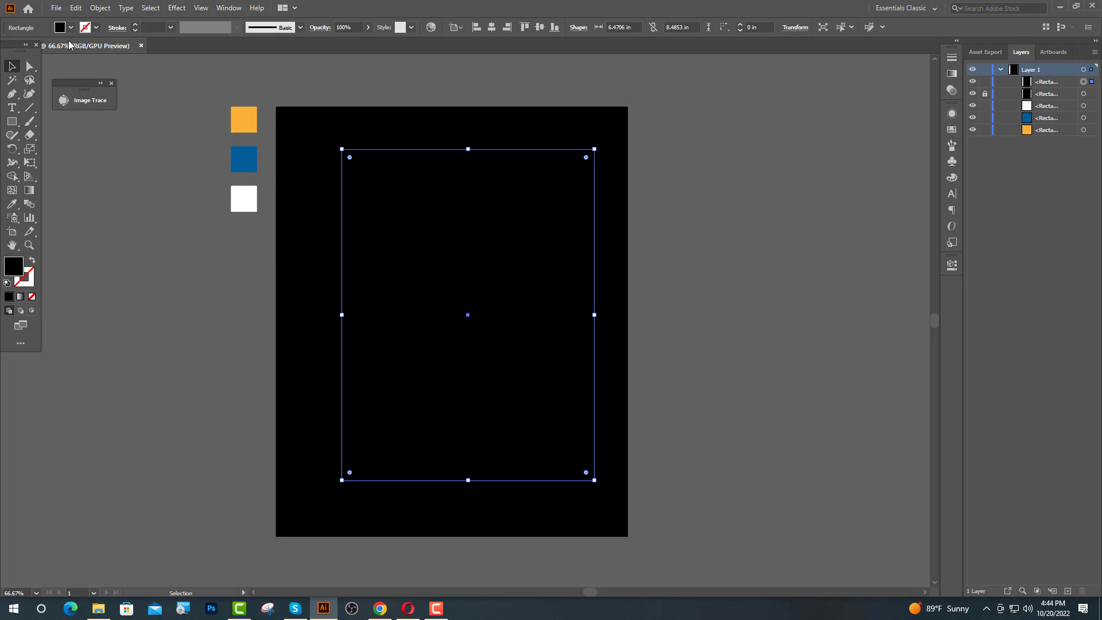
pyautogui.click(13, 206)
pyautogui.click(246, 201)
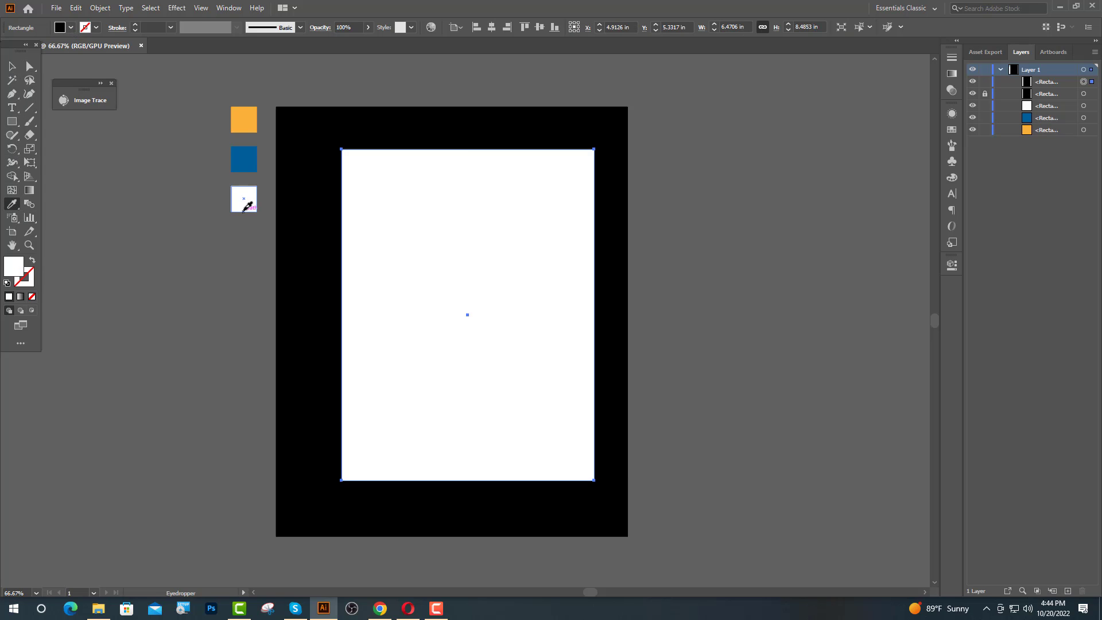
pyautogui.click(32, 262)
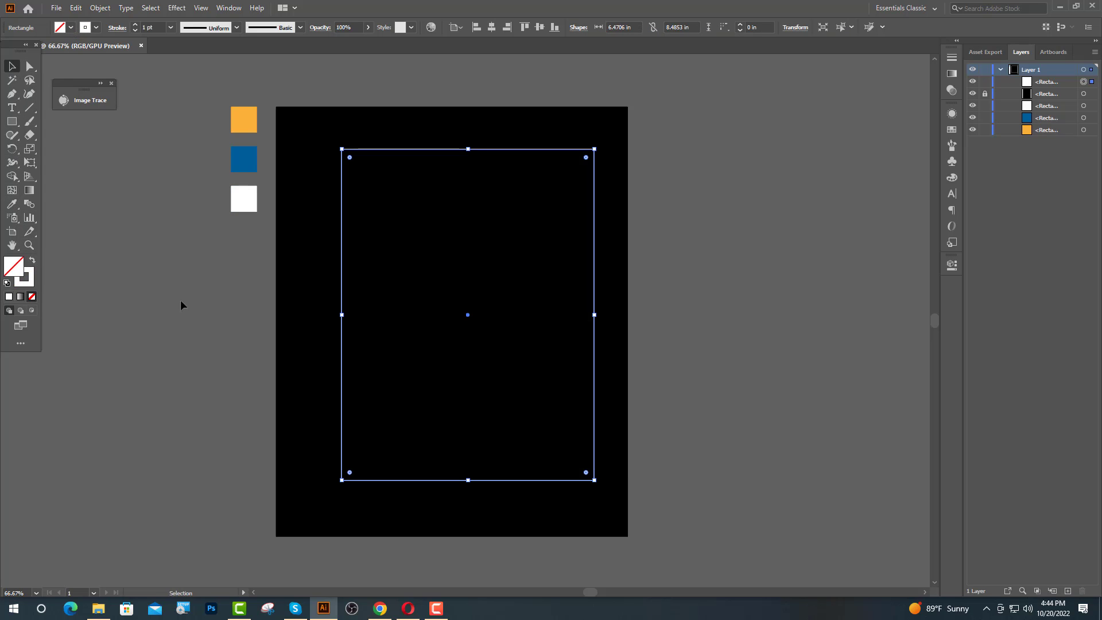
# - Increase the inner rectangle's stroke weight to 10 pt
pyautogui.click(136, 25)
pyautogui.click(136, 26)
pyautogui.click(136, 25)
pyautogui.click(136, 26)
pyautogui.click(136, 26)
pyautogui.click(136, 26)
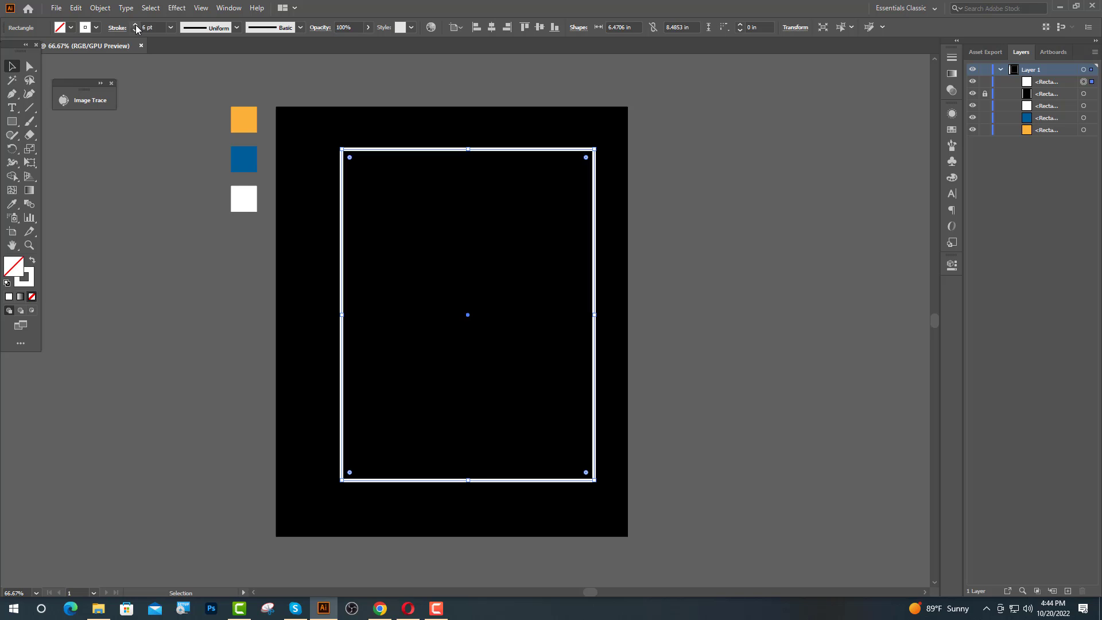
pyautogui.click(136, 25)
pyautogui.click(136, 26)
pyautogui.click(136, 26)
# - Narrow the white frame to about 6.08 in and centre it horizontally and vertically on the artboard
pyautogui.moveTo(342, 315); pyautogui.dragTo(352, 315)
pyautogui.click(491, 27)
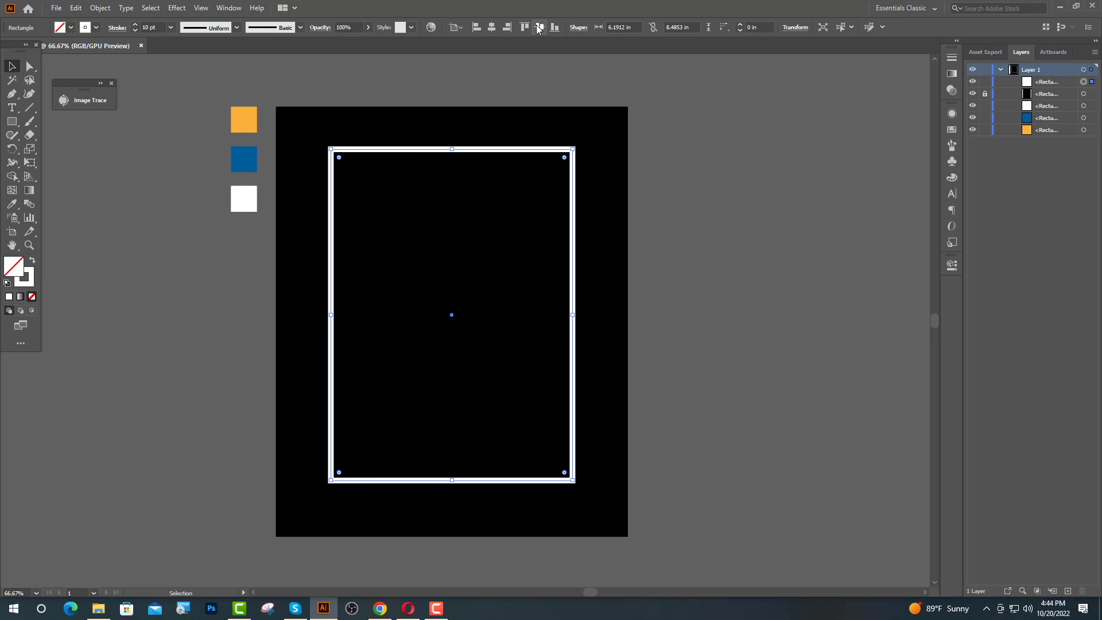
pyautogui.click(545, 26)
pyautogui.moveTo(573, 321); pyautogui.dragTo(571, 299)
# - Expand the frame's fill and stroke into shapes and deselect it
pyautogui.click(99, 7)
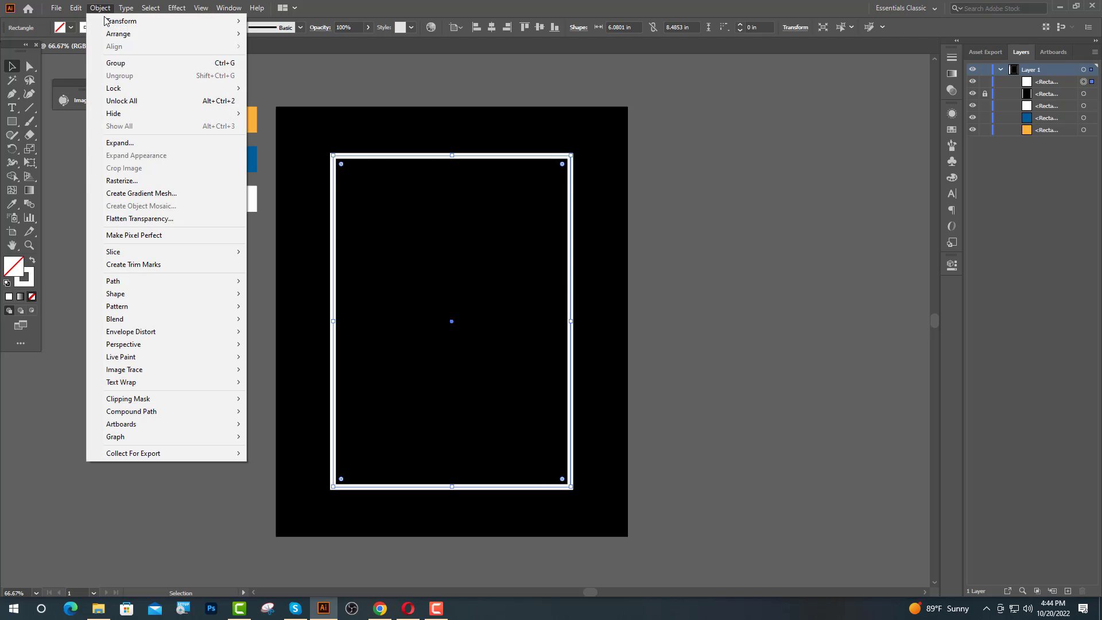
pyautogui.click(120, 143)
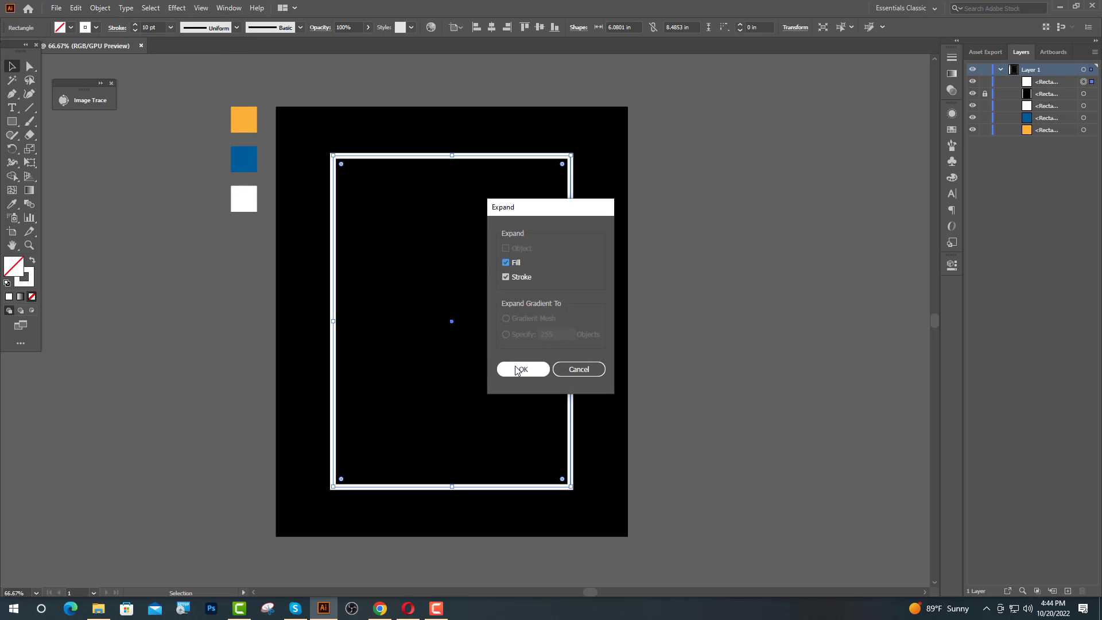
pyautogui.click(520, 369)
pyautogui.click(610, 270)
# - Show the rulers and place two horizontal and two vertical guides just inside the white frame's edges
pyautogui.hotkey('ctrl', 'r')
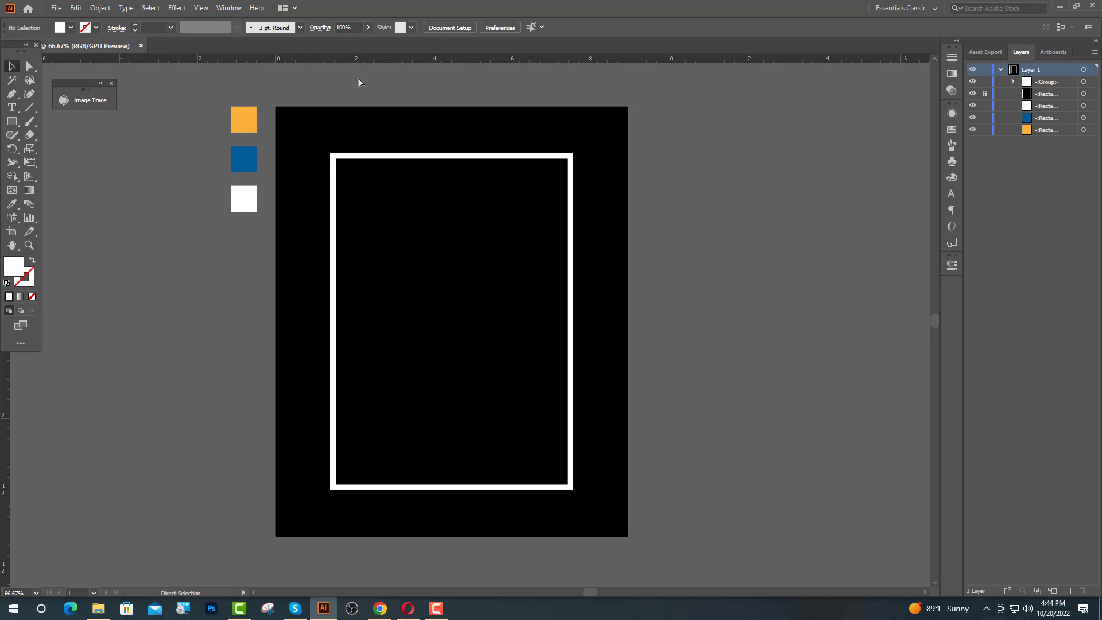
pyautogui.moveTo(394, 56); pyautogui.dragTo(437, 470)
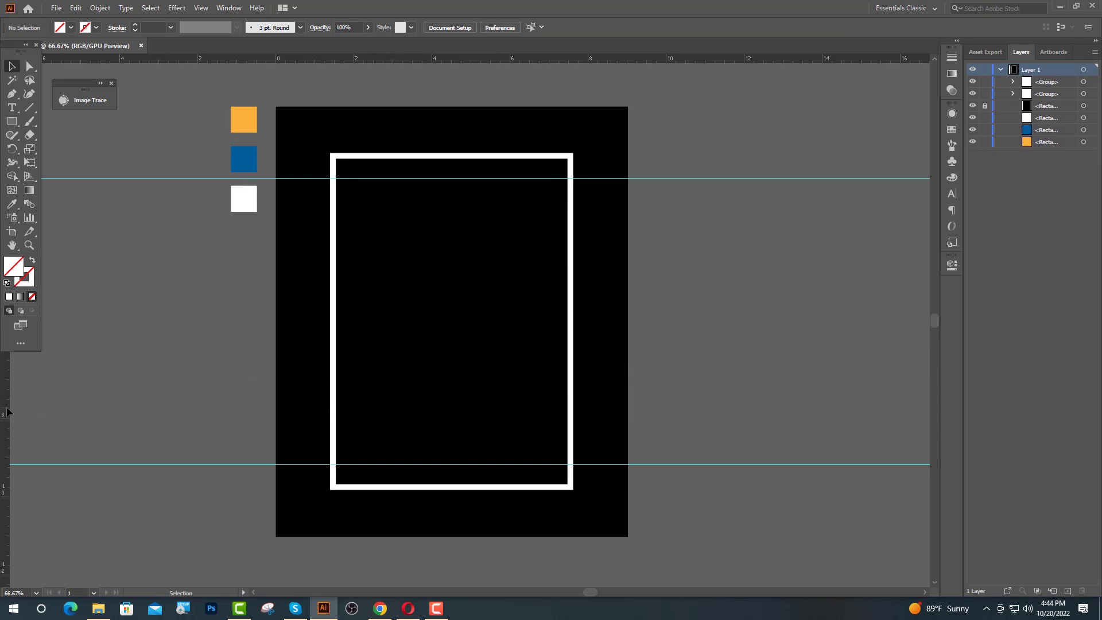
pyautogui.moveTo(94, 407); pyautogui.dragTo(554, 410)
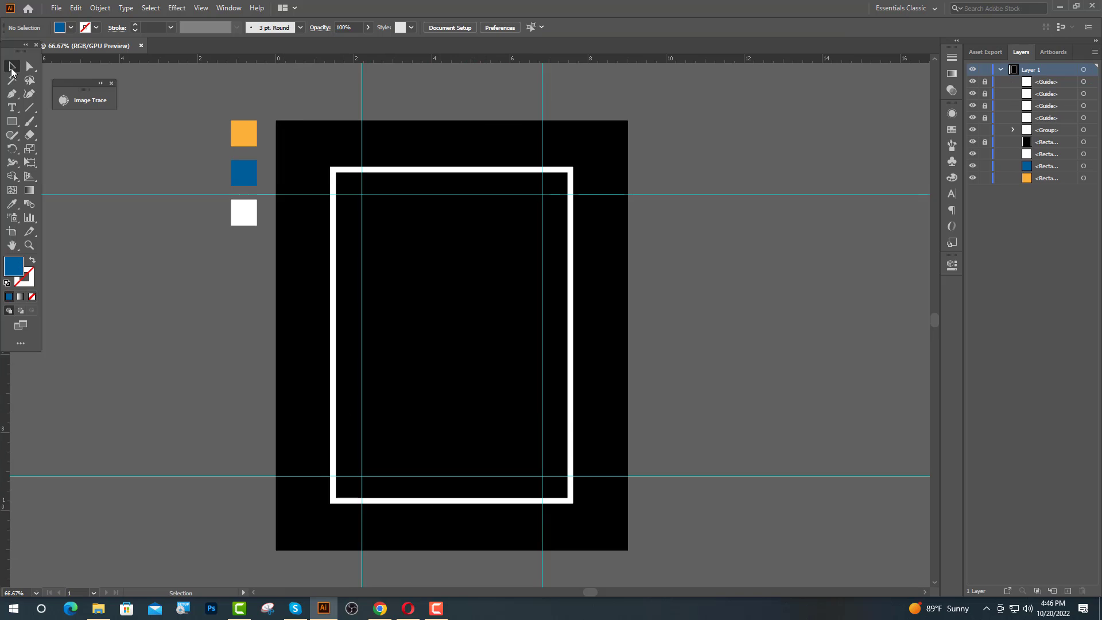
# - Draw a narrow blue vertical bar about 0.32 × 1.44 in on the empty canvas beside the artboard
pyautogui.moveTo(684, 247)
pyautogui.mouseDown()
pyautogui.moveTo(711, 321)
pyautogui.moveTo(697, 303)
pyautogui.mouseUp()
pyautogui.click(12, 66)
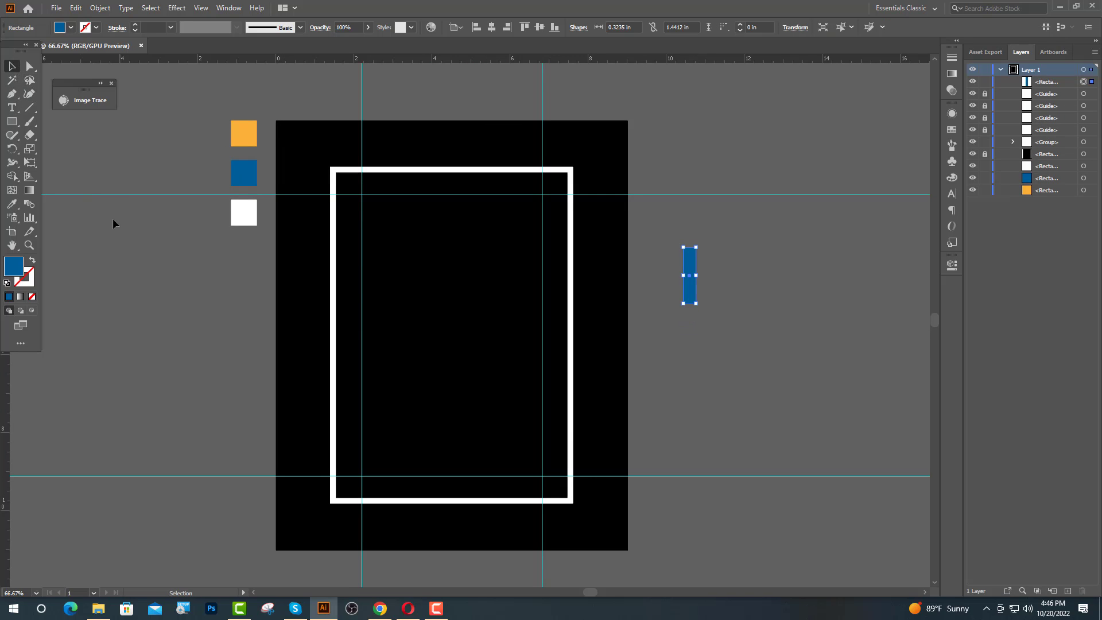
pyautogui.click(113, 222)
# - Shift the blue bar's two upper anchor points sideways to turn it into a right-leaning slanted stripe about 1.02 in wide
pyautogui.press('a')
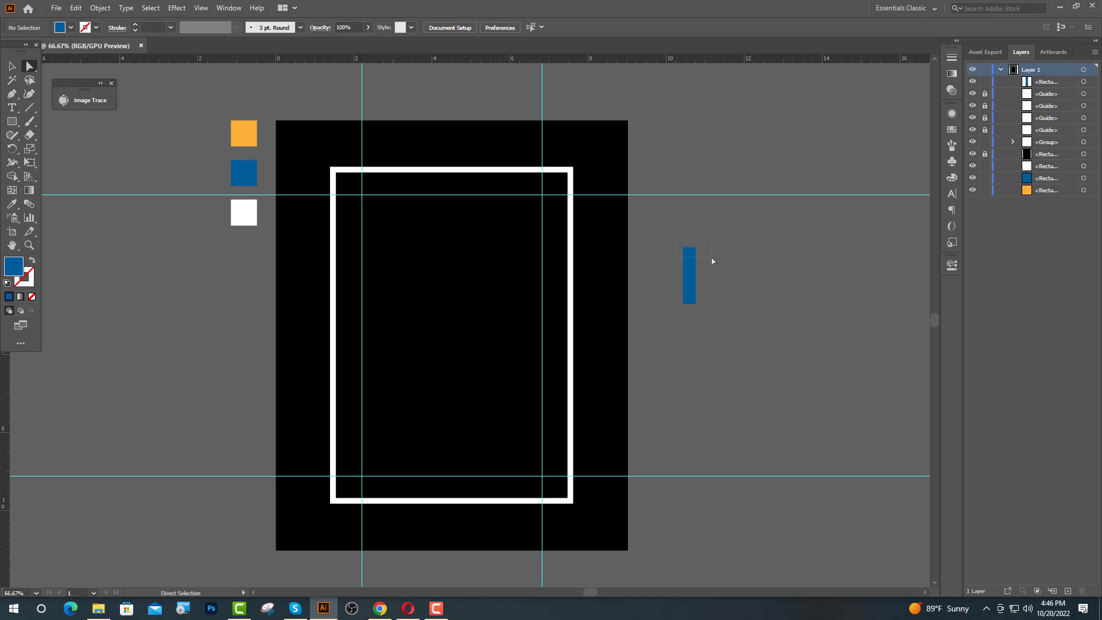
pyautogui.moveTo(712, 259); pyautogui.dragTo(712, 260)
pyautogui.press('Right')
pyautogui.press('Right')
pyautogui.press('Right')
pyautogui.press('Right')
pyautogui.press('Right')
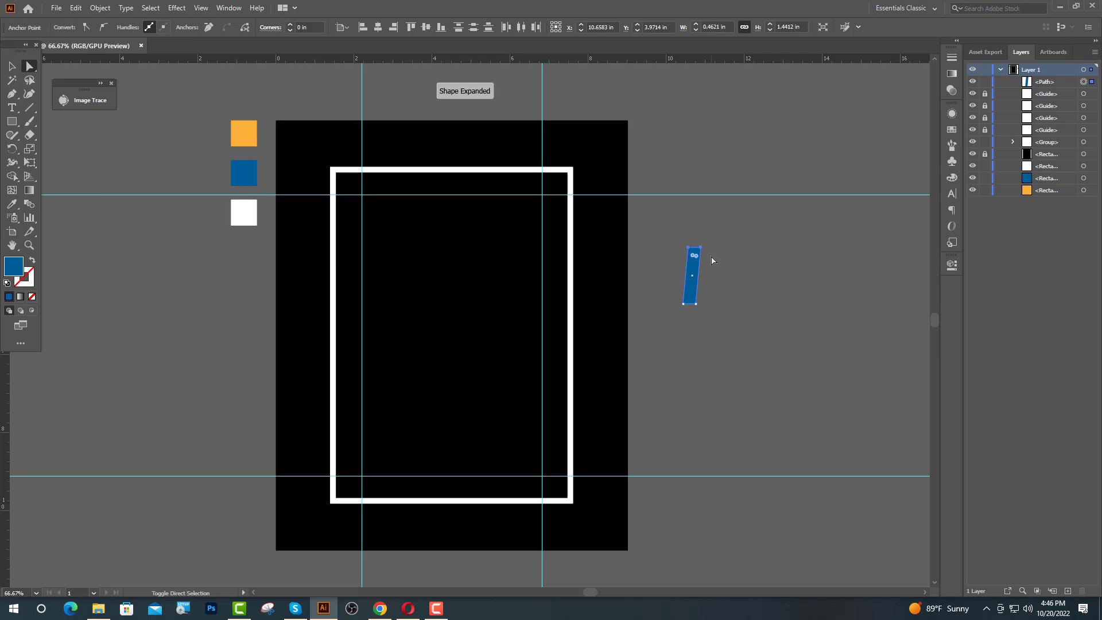
pyautogui.press('Right')
pyautogui.press('Right')
pyautogui.press('Right')
pyautogui.press('Right')
pyautogui.press('Right')
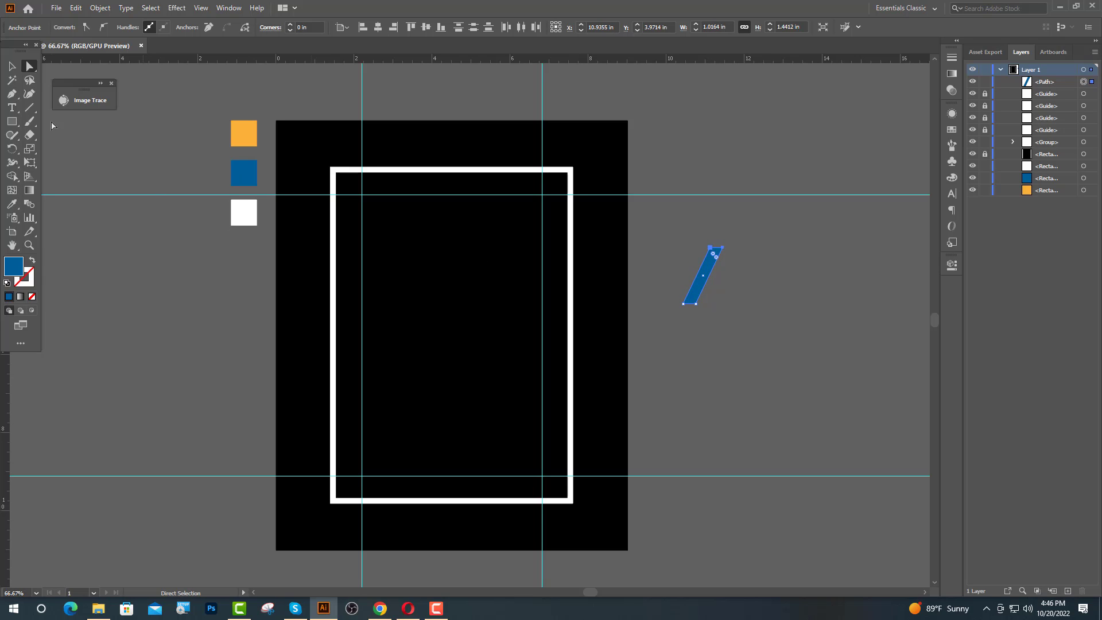
# - Duplicate the slanted stripe beside the original and group the two stripes
pyautogui.click(11, 70)
pyautogui.moveTo(704, 289); pyautogui.dragTo(730, 293)
pyautogui.hotkey('ctrl', '-')
pyautogui.hotkey('ctrl', 'g')
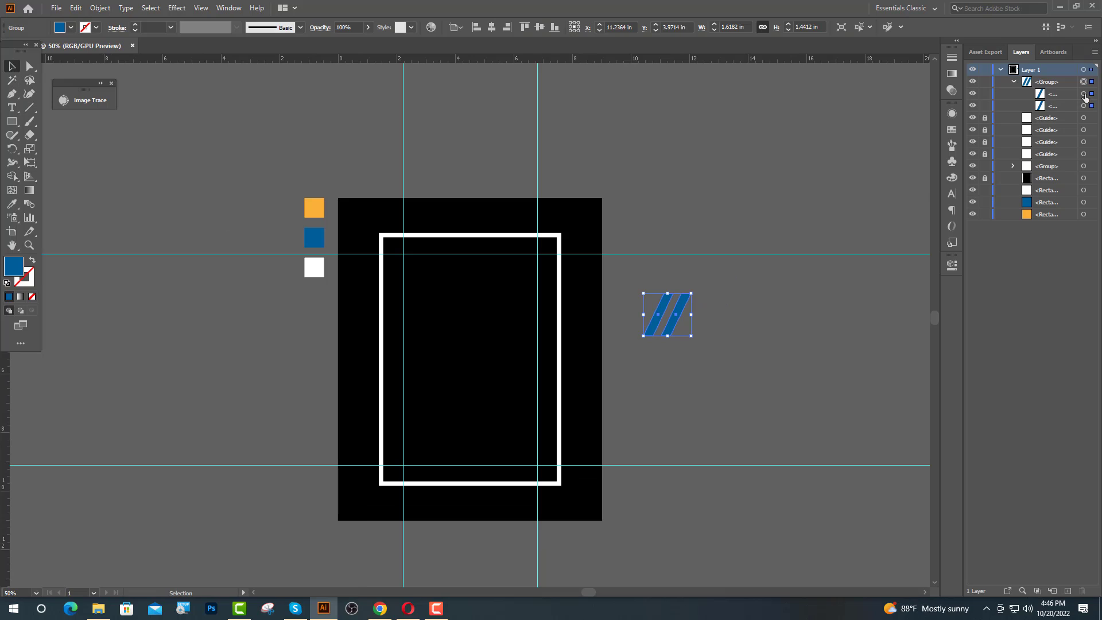
# - Copy one stripe out of the group as a separate path and shift the copy to the right of the pair
pyautogui.moveTo(1072, 93); pyautogui.dragTo(1063, 76)
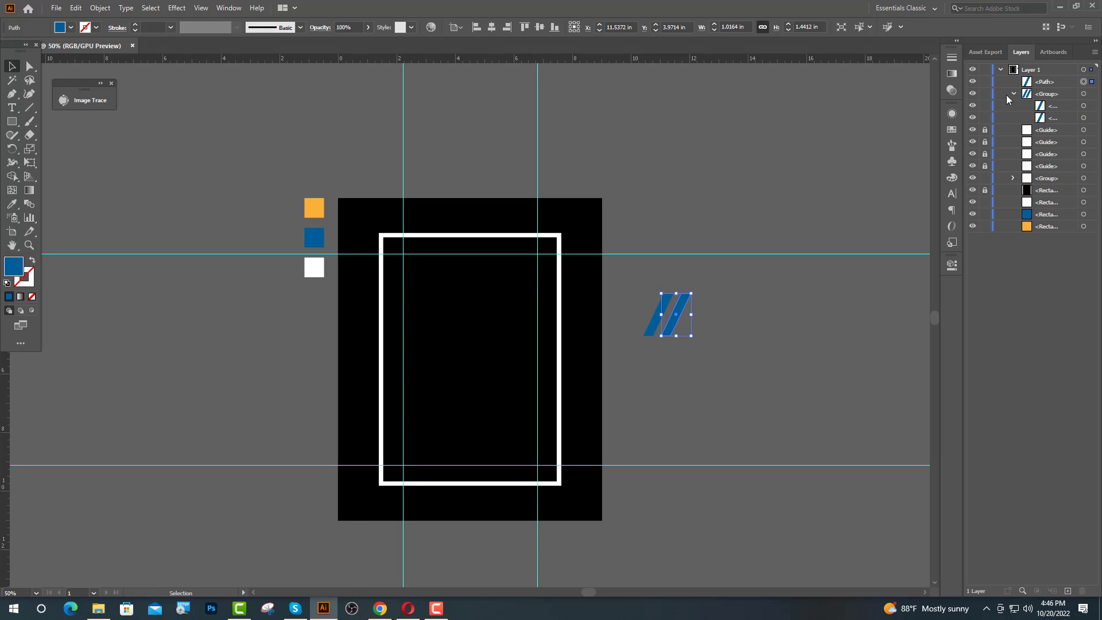
pyautogui.click(1013, 94)
pyautogui.hotkey('shift', 'Right')
pyautogui.hotkey('shift', 'Right')
pyautogui.hotkey('shift', 'Right')
pyautogui.hotkey('shift', 'Right')
pyautogui.hotkey('shift', 'Right')
pyautogui.hotkey('shift', 'Right')
pyautogui.hotkey('shift', 'Right')
pyautogui.hotkey('shift', 'Right')
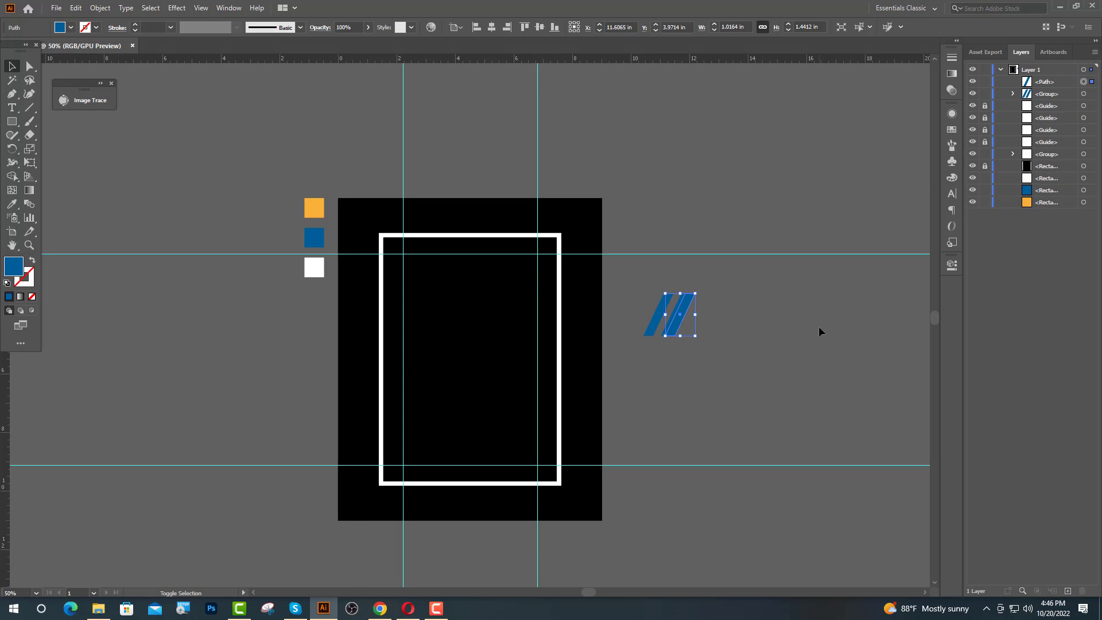
pyautogui.click(437, 386)
# - Draw a blue rectangle about 2.69 × 0.60 in over the left part of the white frame's upper edge
pyautogui.scroll(1, 437, 385)
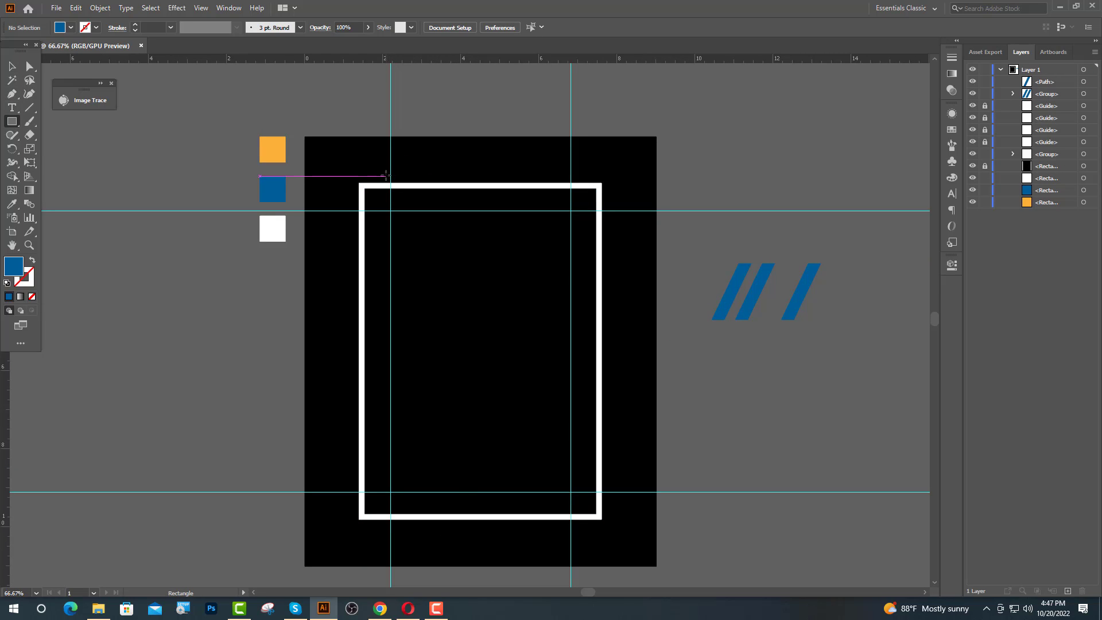
pyautogui.moveTo(381, 173)
pyautogui.mouseDown()
pyautogui.moveTo(436, 194)
pyautogui.moveTo(487, 196)
pyautogui.mouseUp()
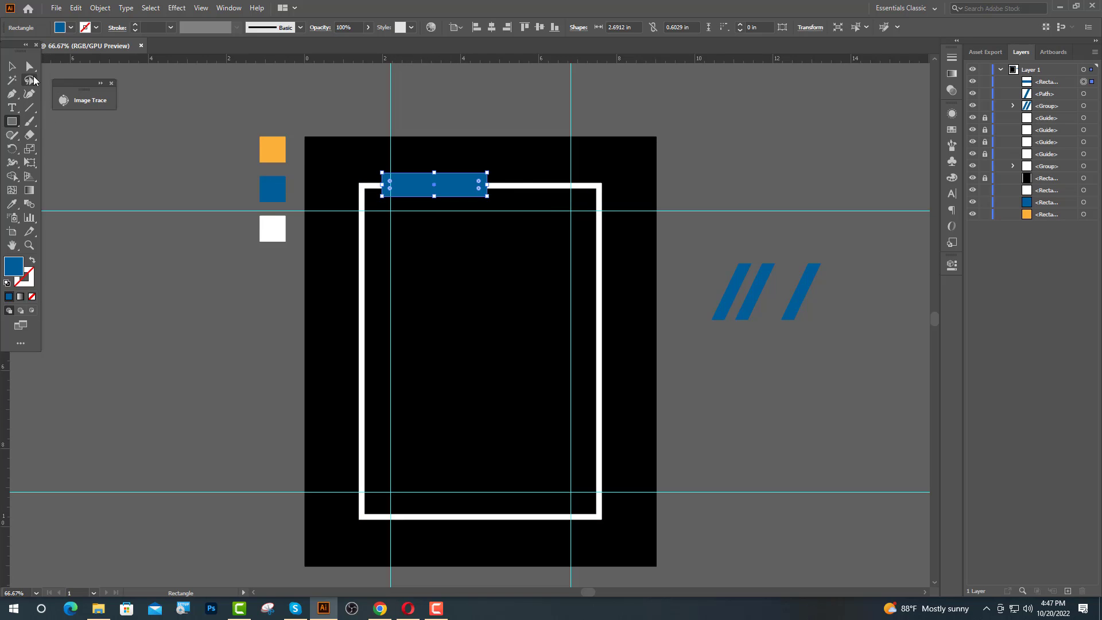
pyautogui.click(13, 67)
pyautogui.click(395, 167)
# - Line up the blue rectangle's left edge with the left vertical guide and enlarge it to about 3.28 in wide
pyautogui.scroll(4, 395, 167)
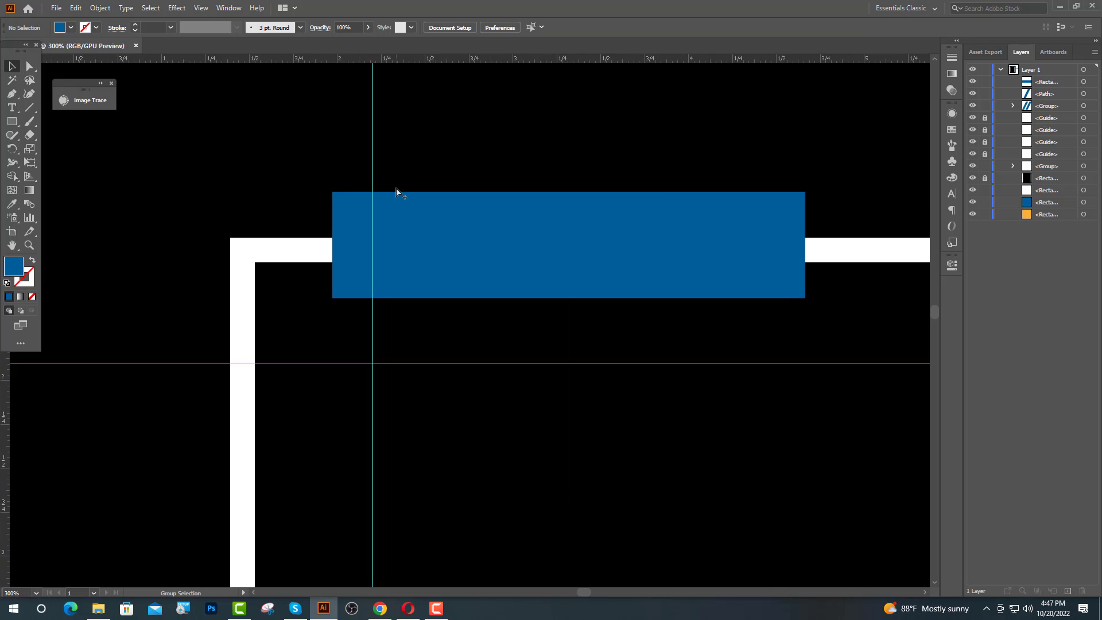
pyautogui.moveTo(409, 247); pyautogui.dragTo(484, 246)
pyautogui.scroll(-4, 391, 293)
pyautogui.scroll(-1, 448, 287)
pyautogui.scroll(3, 477, 247)
pyautogui.click(504, 310)
pyautogui.scroll(-2, 488, 301)
pyautogui.scroll(-1, 505, 261)
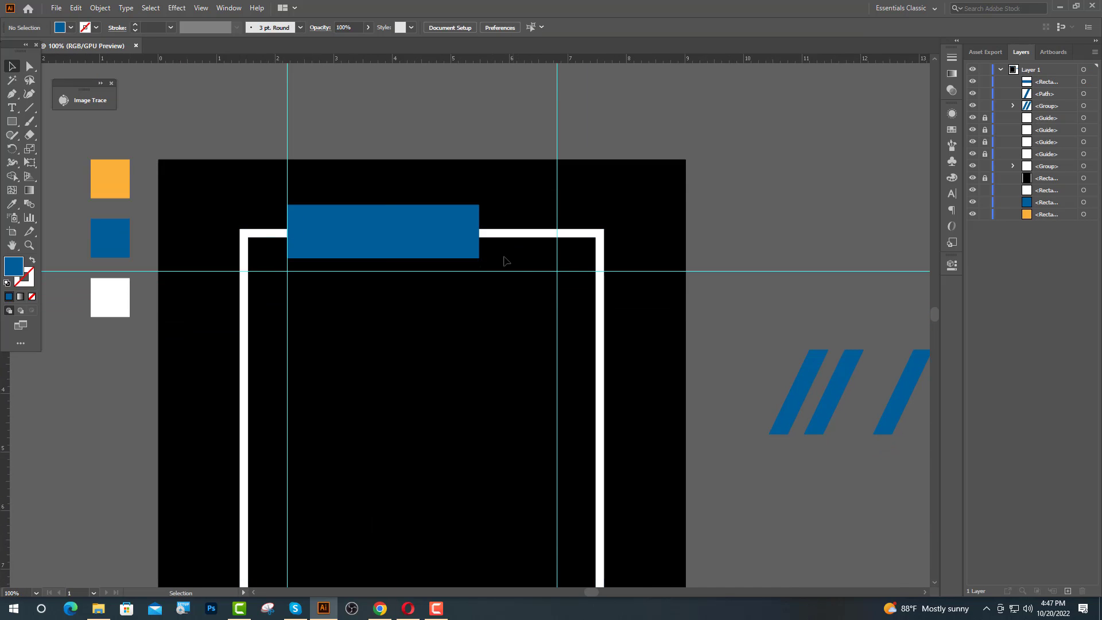
# - Subtract the blue rectangle from the white frame to cut a gap in its upper edge
pyautogui.click(464, 244)
pyautogui.keyDown('shift'); pyautogui.click(508, 235); pyautogui.keyUp('shift')
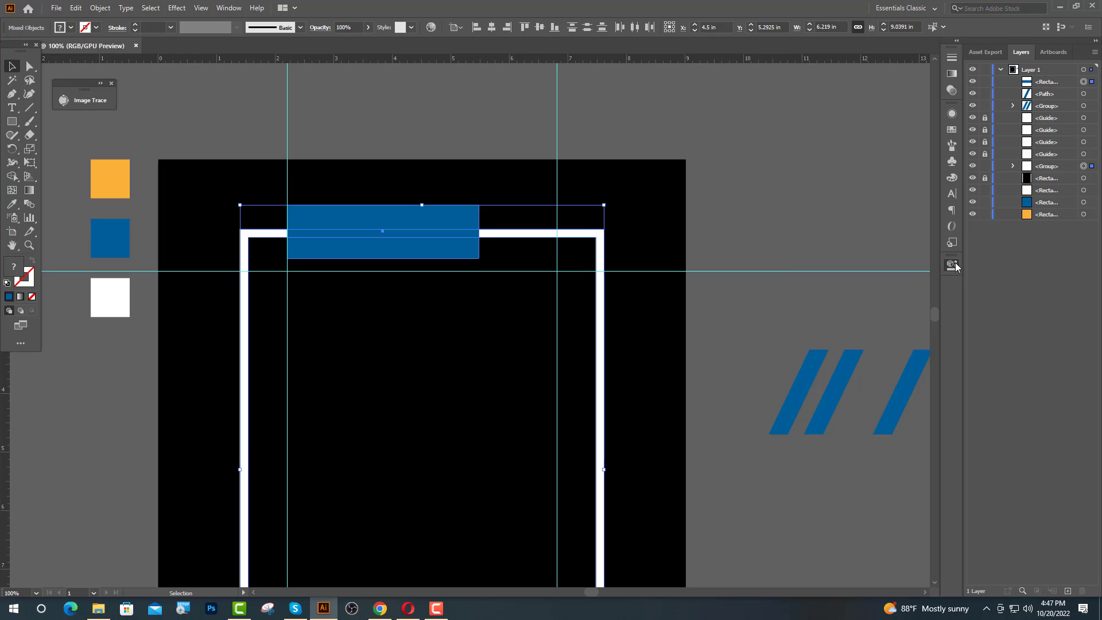
pyautogui.click(956, 263)
pyautogui.click(827, 411)
pyautogui.click(701, 187)
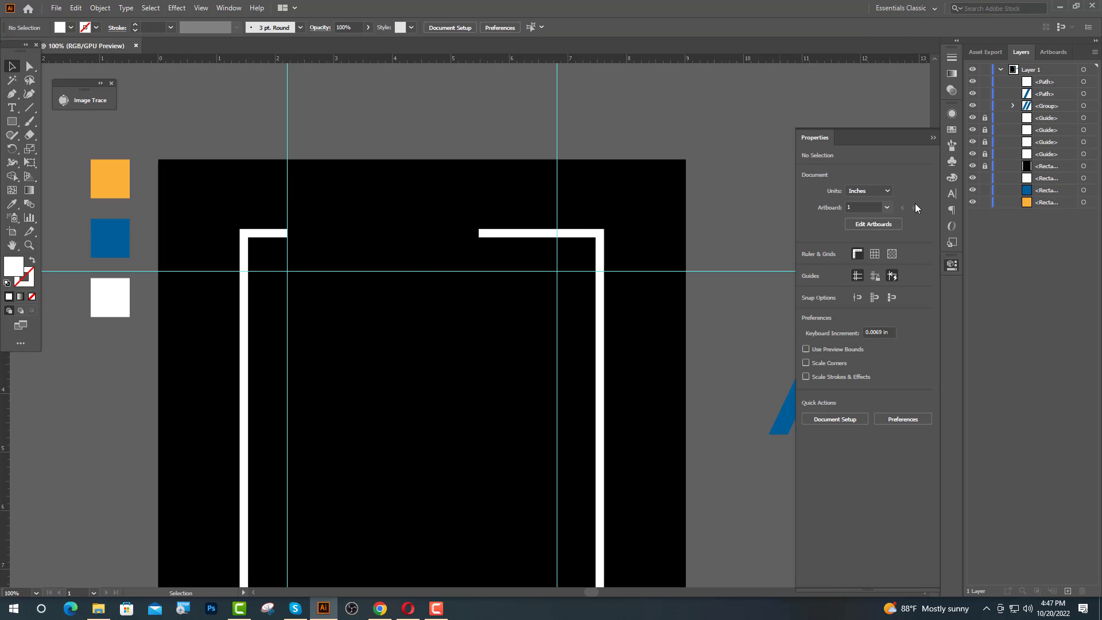
pyautogui.click(933, 138)
# - Draw a white rectangle about 2.75 × 0.68 in within the gap in the frame's upper edge
pyautogui.click(13, 122)
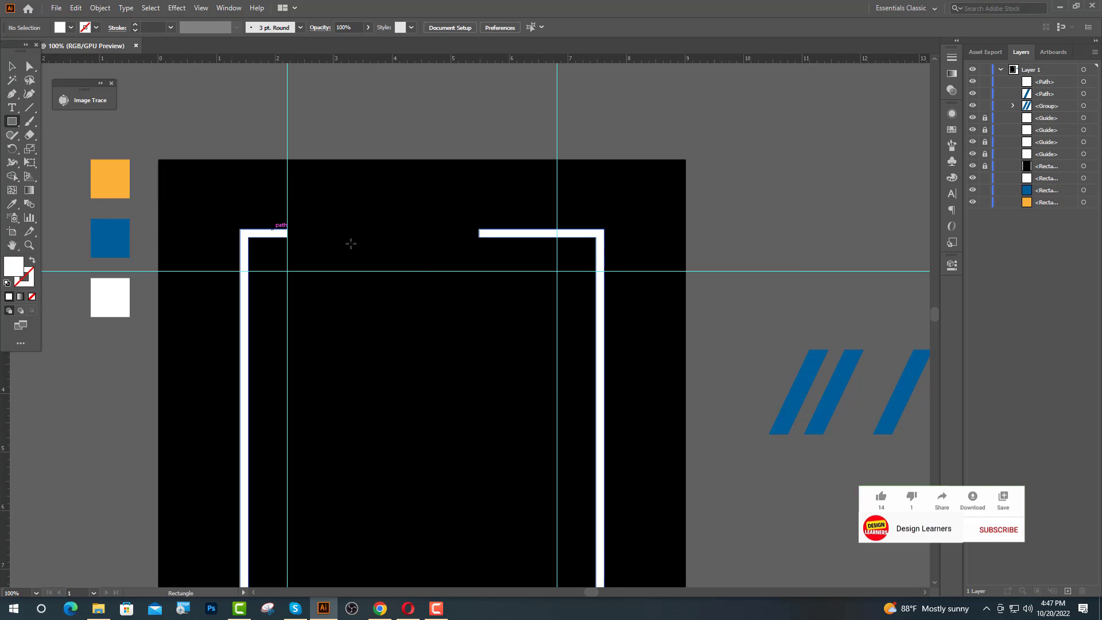
pyautogui.moveTo(303, 207)
pyautogui.mouseDown()
pyautogui.moveTo(409, 246)
pyautogui.moveTo(465, 246)
pyautogui.mouseUp()
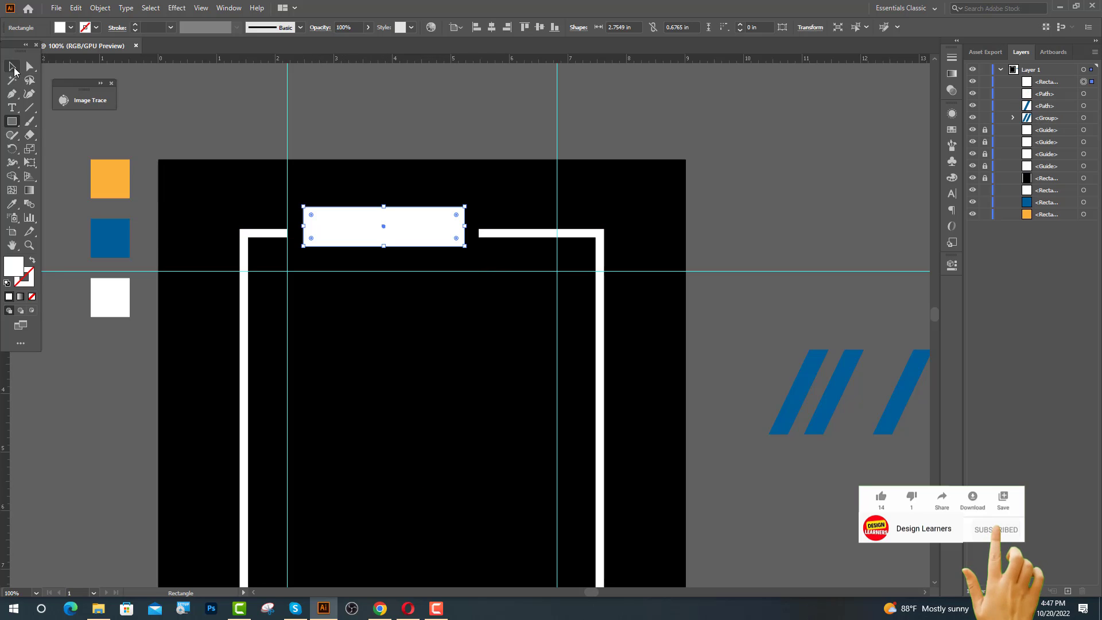
pyautogui.click(13, 67)
pyautogui.click(393, 182)
# - Draw a straight helper line across the gap between the frame's two cut ends with the Pen tool
pyautogui.scroll(2, 352, 187)
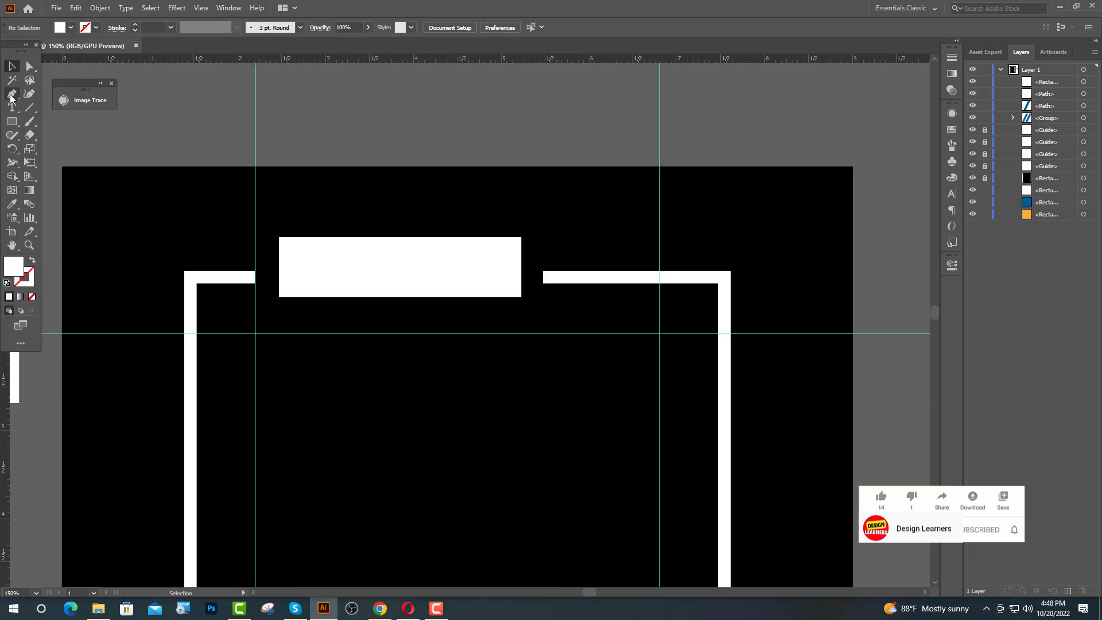
pyautogui.click(11, 97)
pyautogui.click(255, 270)
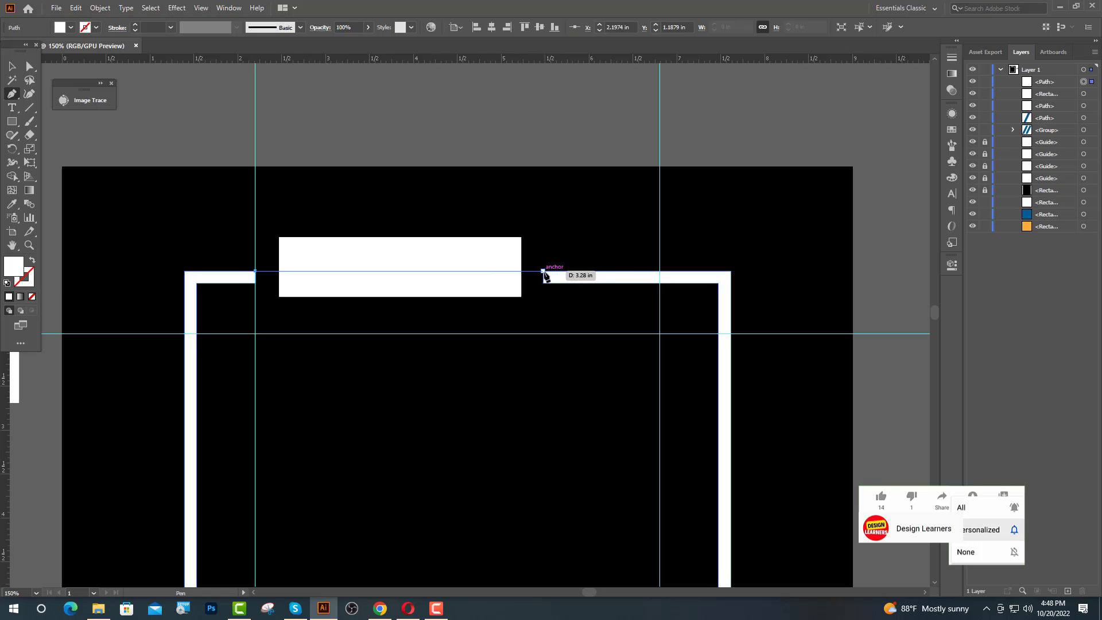
pyautogui.click(544, 271)
pyautogui.press('v')
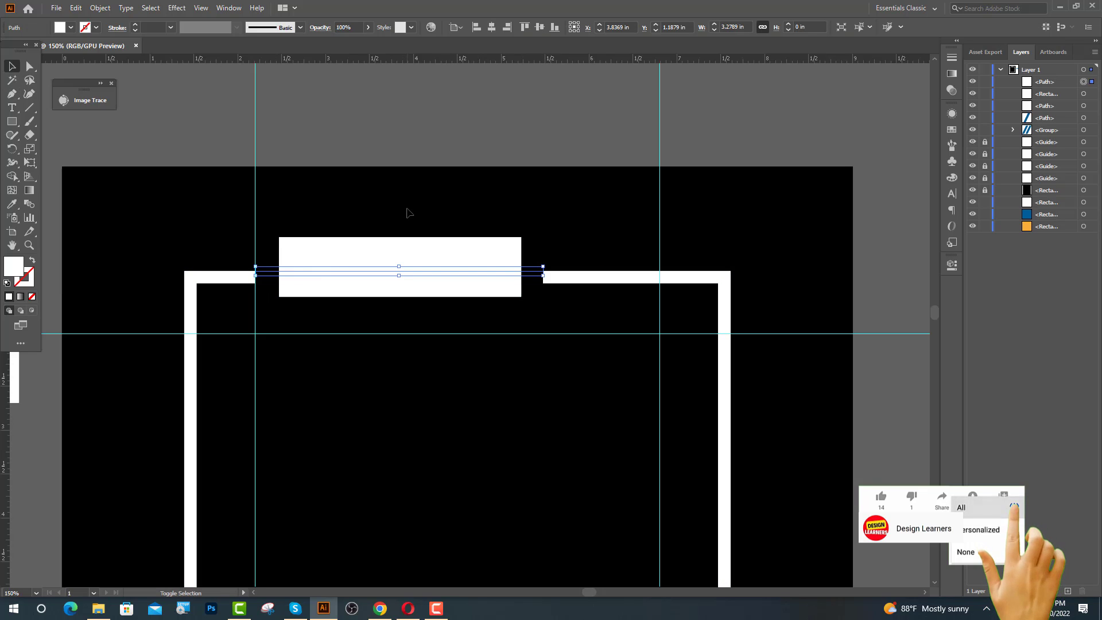
# - Centre the white rectangle and the helper line on each other in the frame's gap, and delete the line
pyautogui.moveTo(356, 215); pyautogui.dragTo(444, 326)
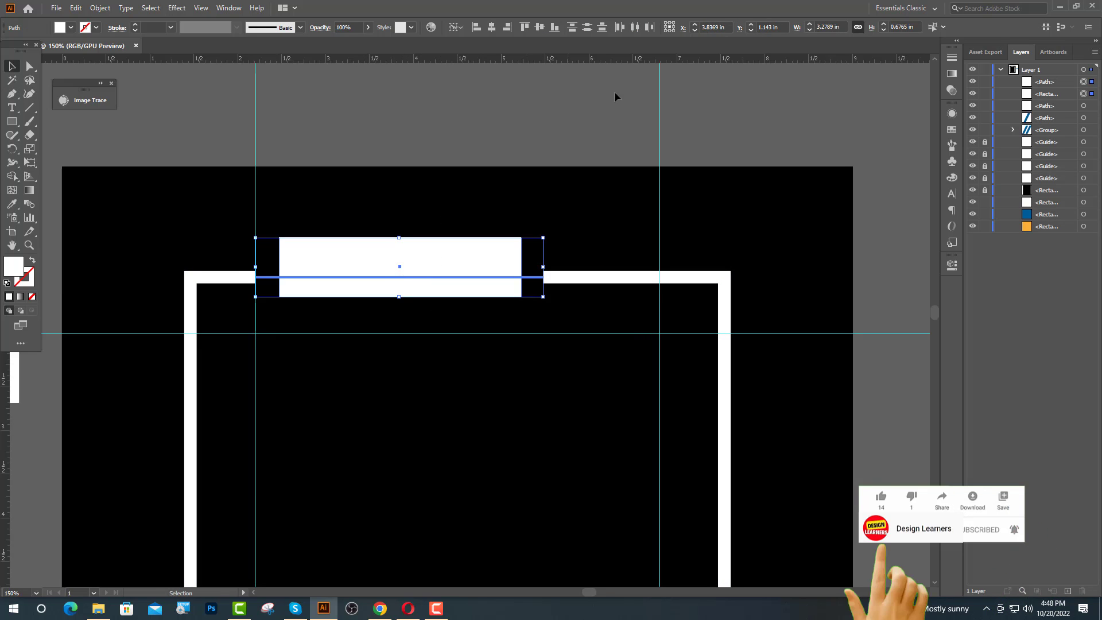
pyautogui.click(539, 27)
pyautogui.click(534, 277)
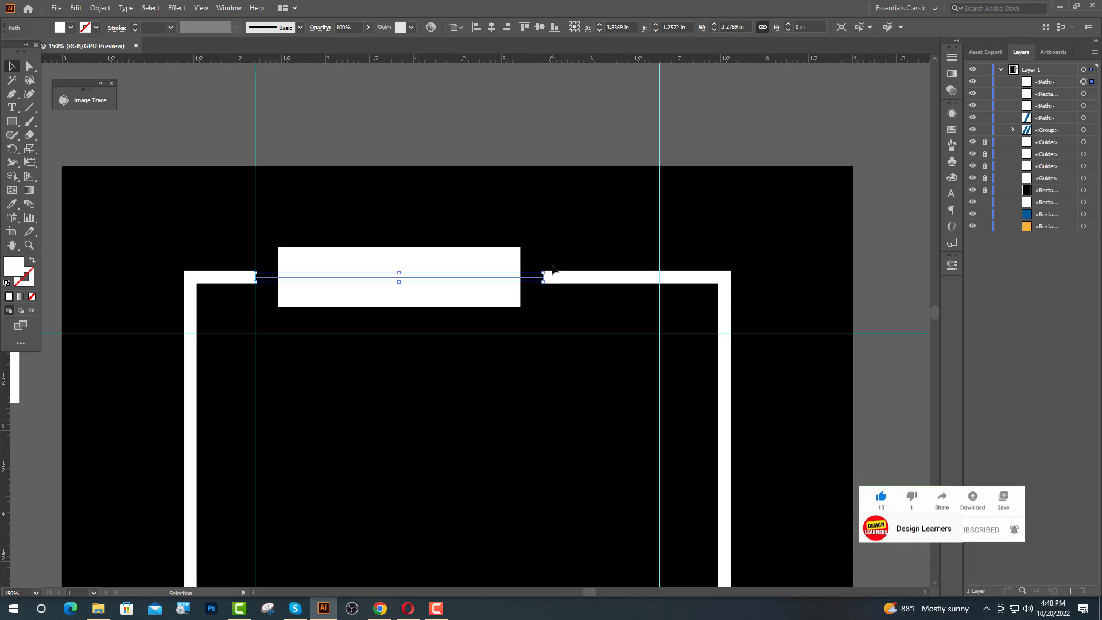
pyautogui.press('Delete')
pyautogui.scroll(-1, 536, 264)
# - Fill the rectangle in the gap with the blue of the sample swatch using the Eyedropper
pyautogui.click(490, 268)
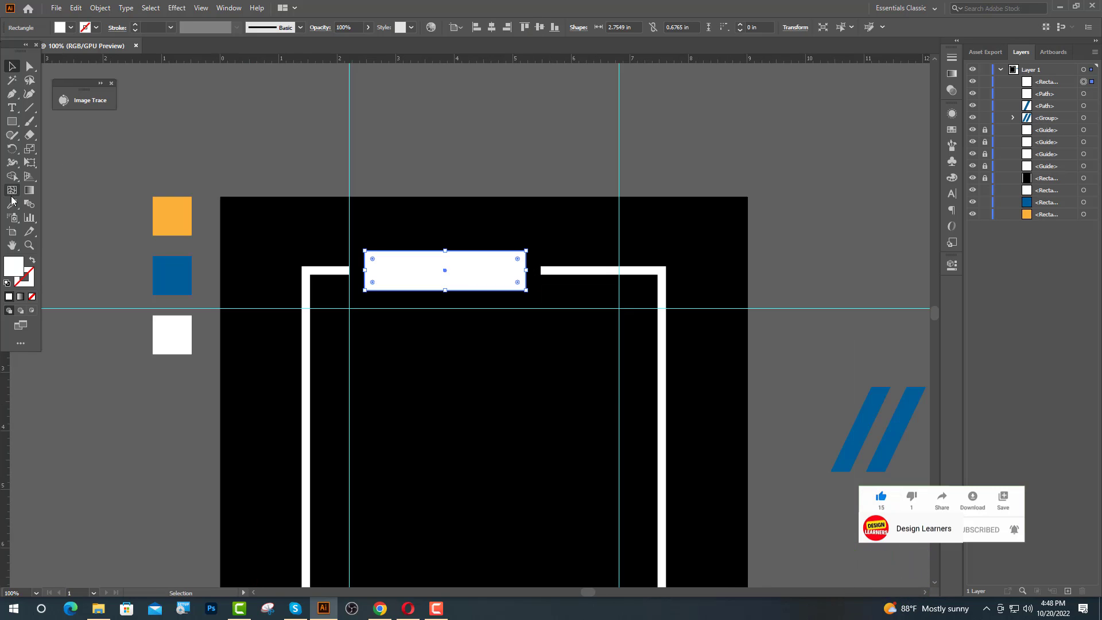
pyautogui.press('i')
pyautogui.click(167, 284)
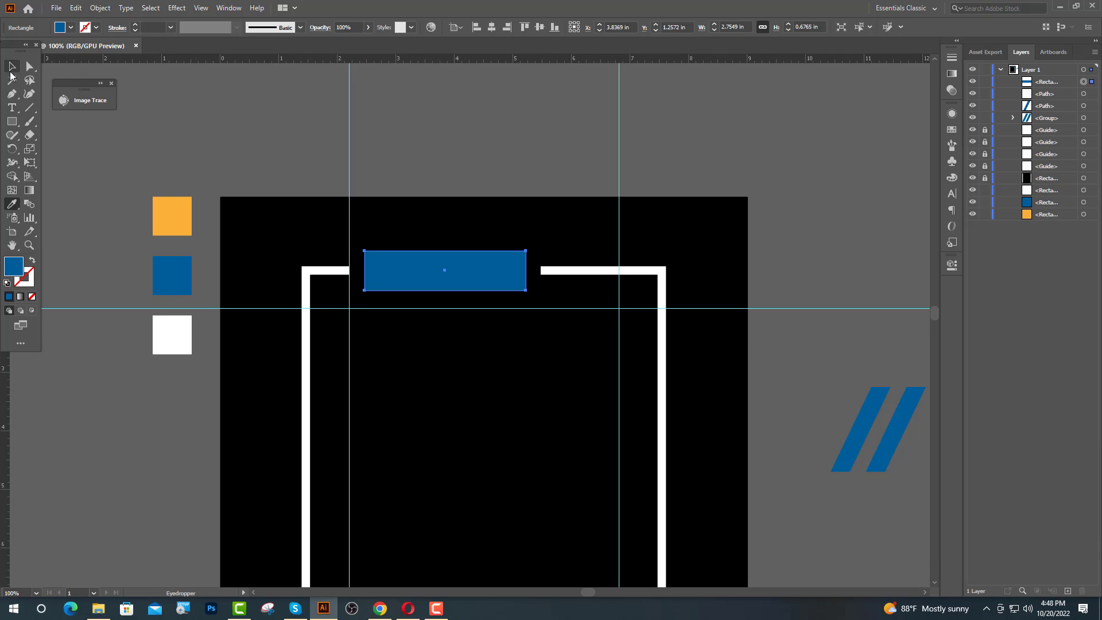
# - Start a point text on the blue rectangle in the frame's gap, set in Poppins Bold at 30 pt
pyautogui.click(11, 69)
pyautogui.click(344, 222)
pyautogui.scroll(2, 479, 275)
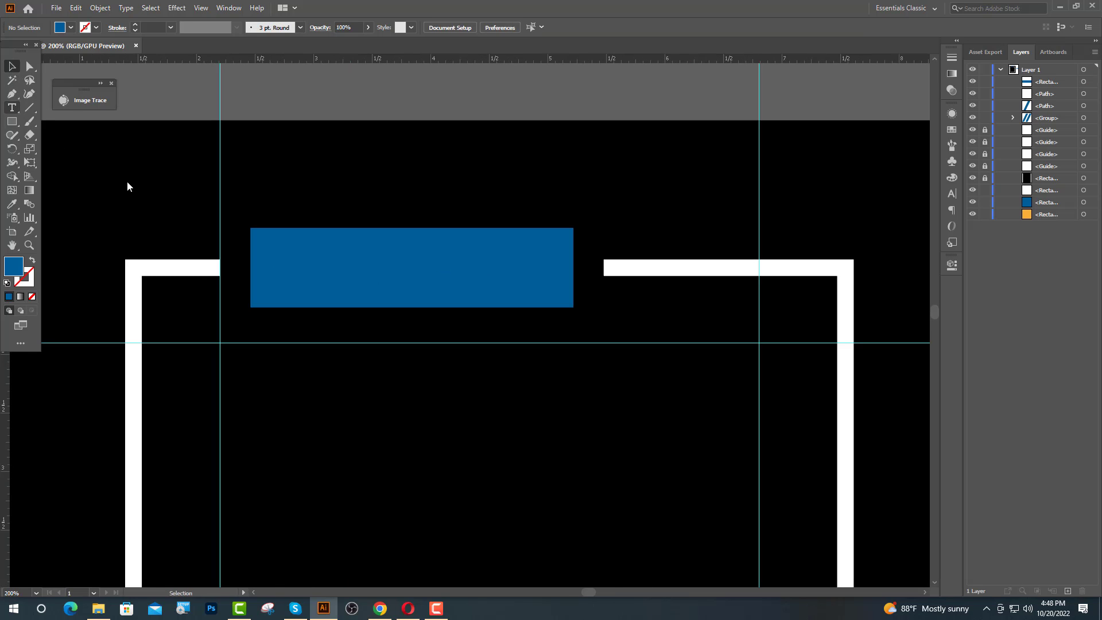
pyautogui.click(303, 258)
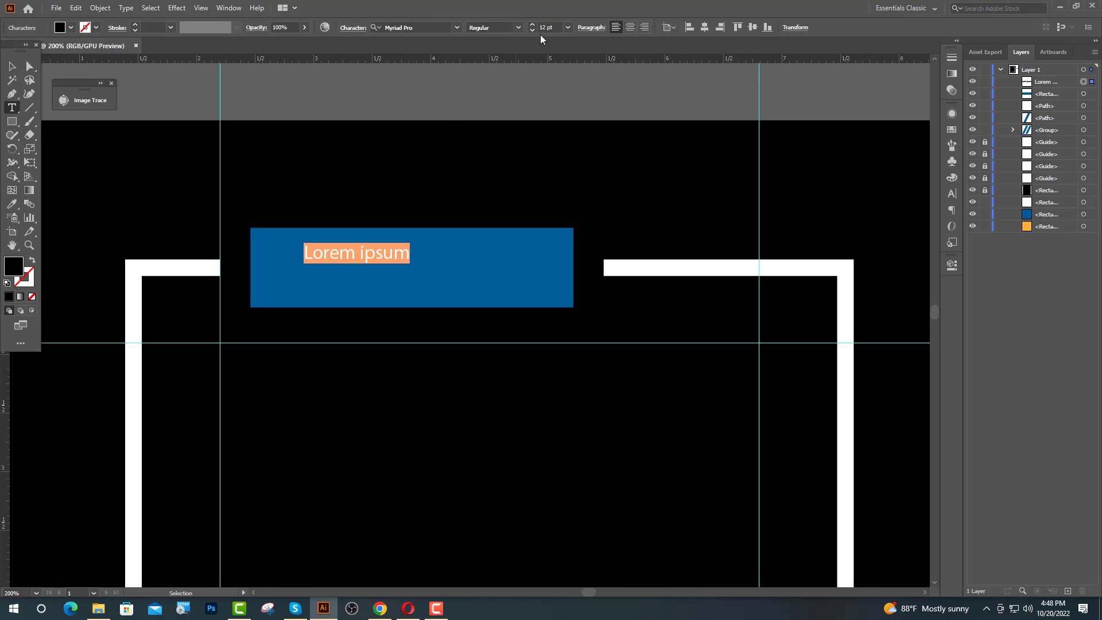
pyautogui.click(424, 28)
pyautogui.write('p')
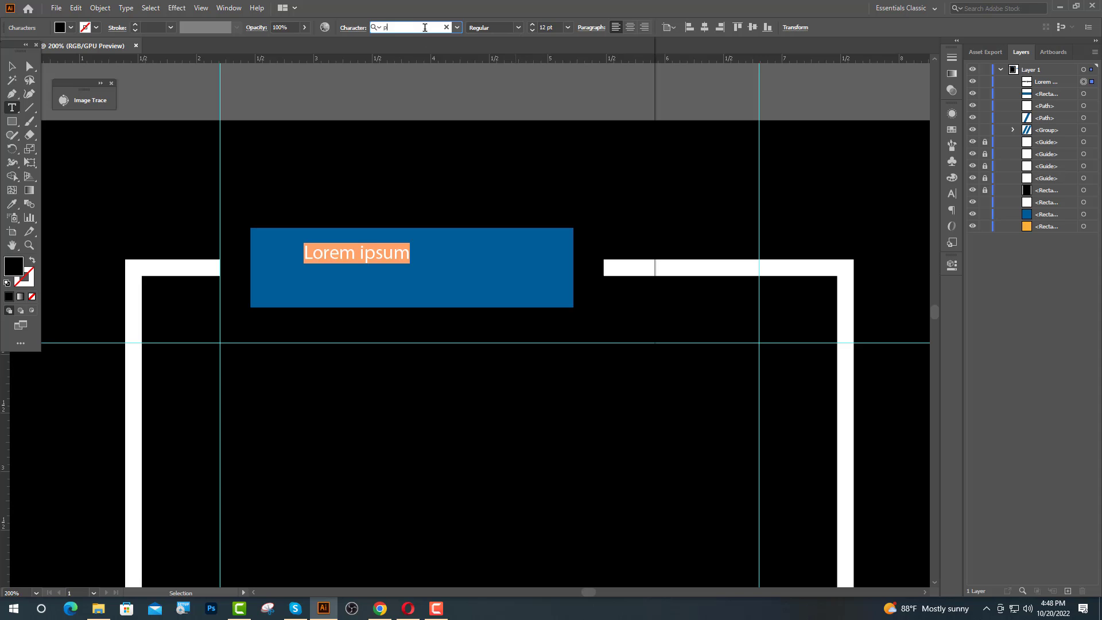
pyautogui.write('o')
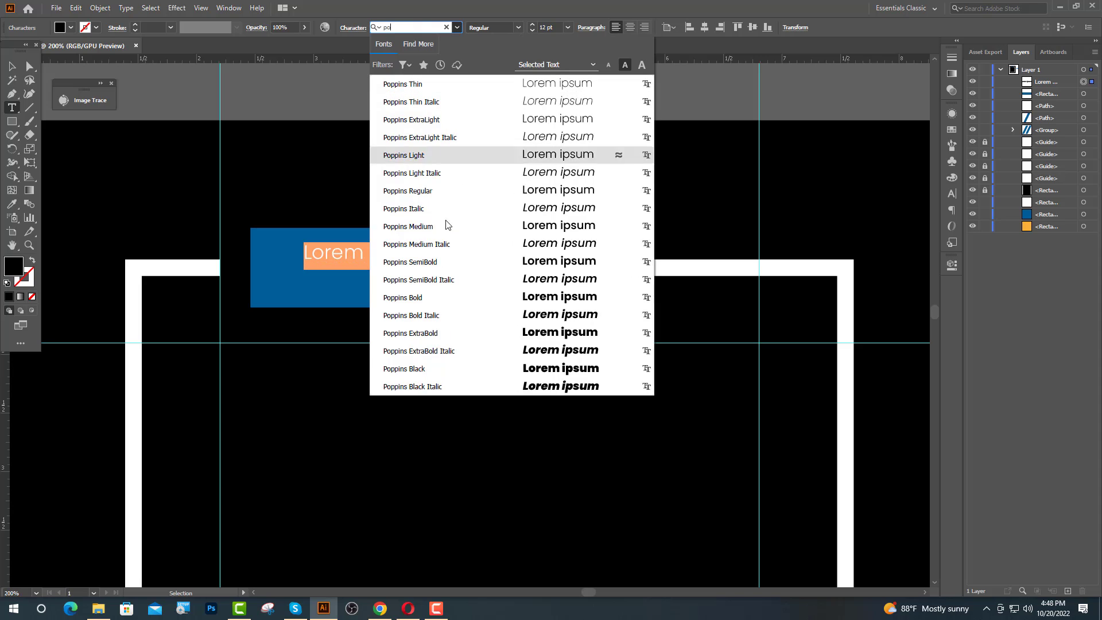
pyautogui.click(430, 298)
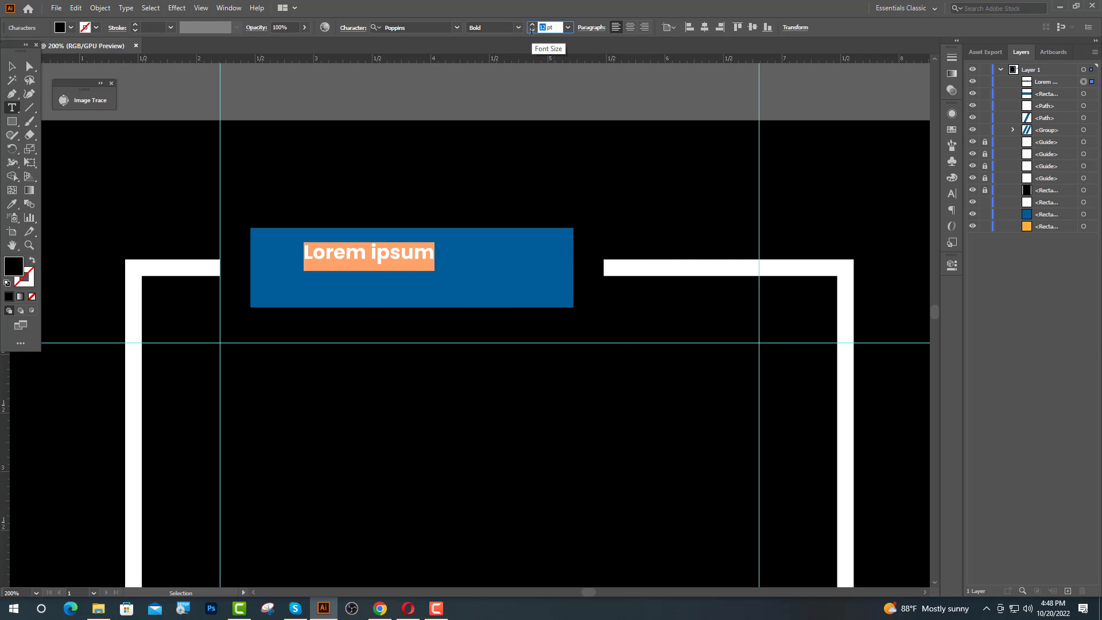
pyautogui.press('Return')
# - Enter the text URBAN STYLE, move it onto the blue rectangle and reduce its font size to fit within the rectangle's width
pyautogui.write('U')
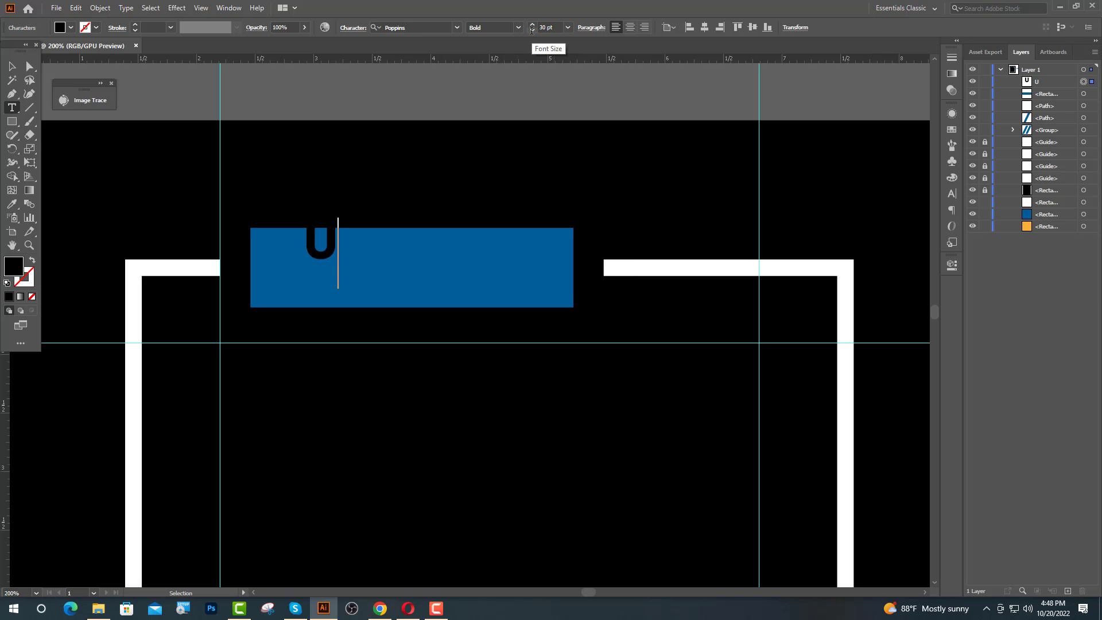
pyautogui.write('RBAN S')
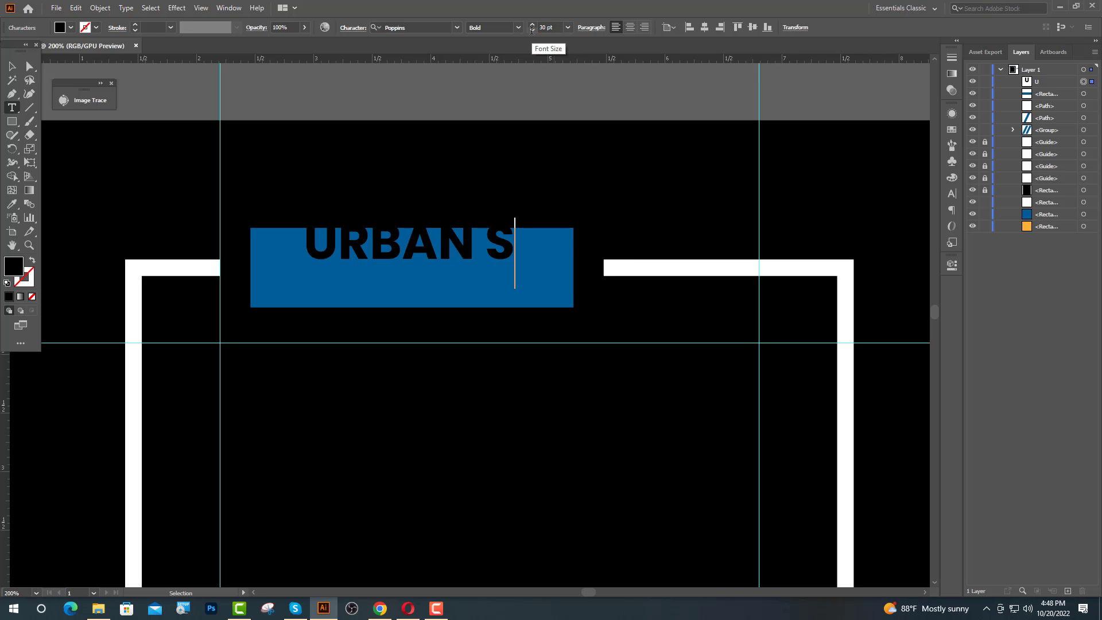
pyautogui.write('TYLE')
pyautogui.press('Escape')
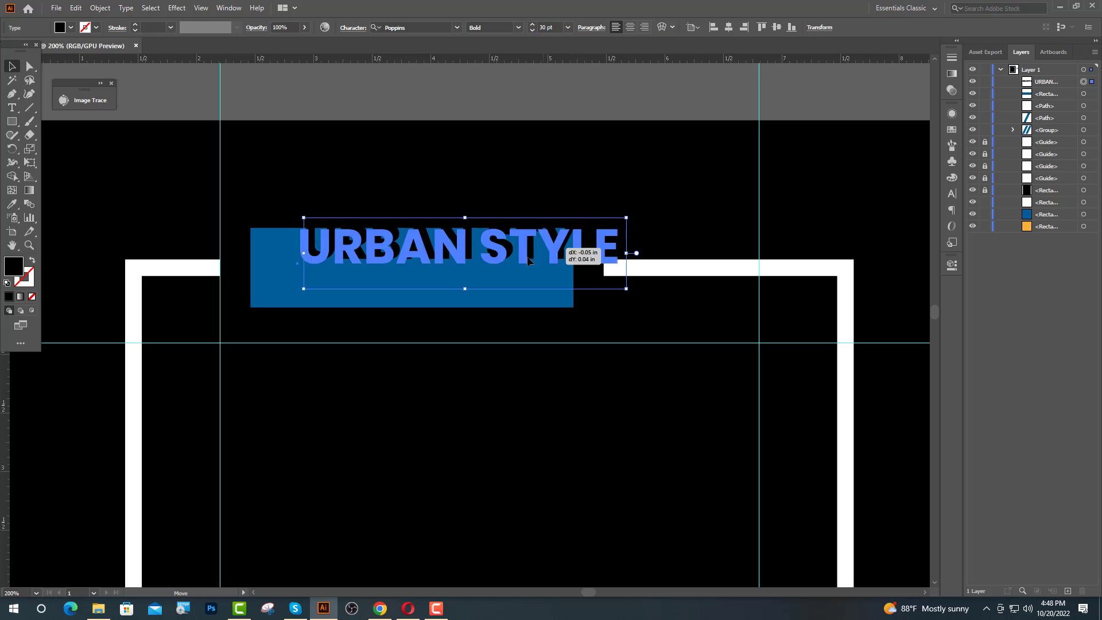
pyautogui.moveTo(536, 247); pyautogui.dragTo(491, 270)
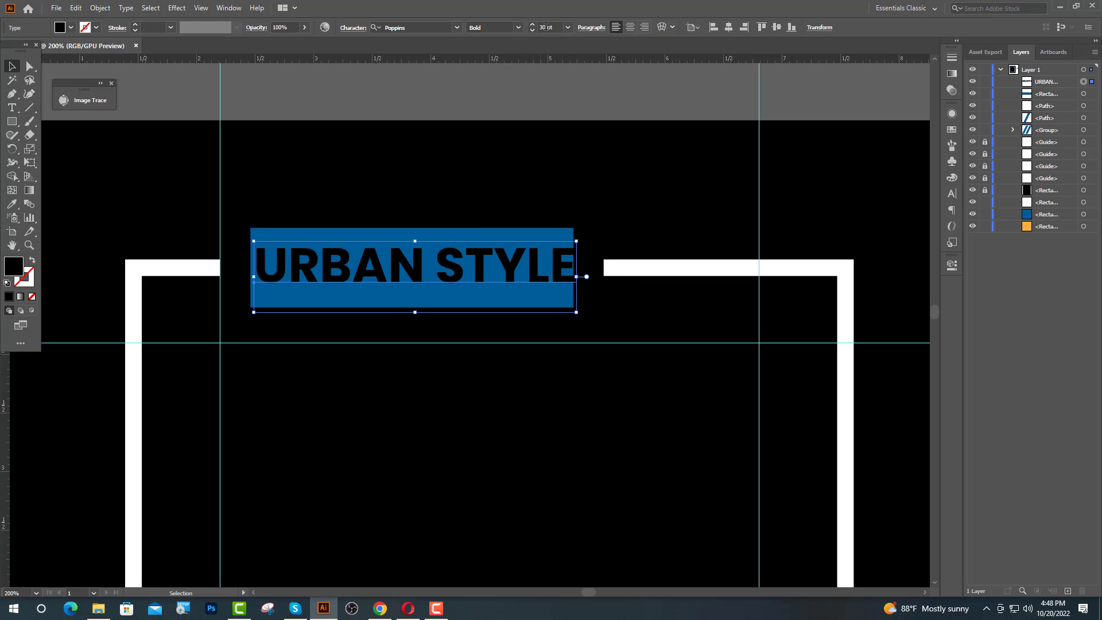
pyautogui.press('Return')
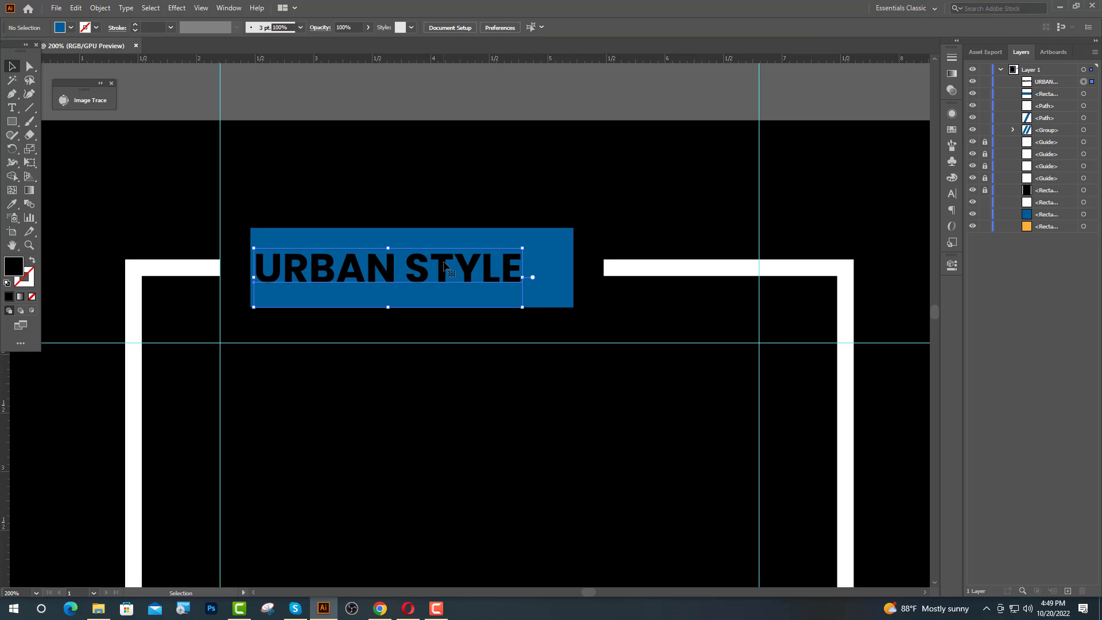
# - Convert the URBAN STYLE text to outlines and centre it horizontally and vertically on the blue rectangle
pyautogui.rightClick(446, 264)
pyautogui.click(480, 342)
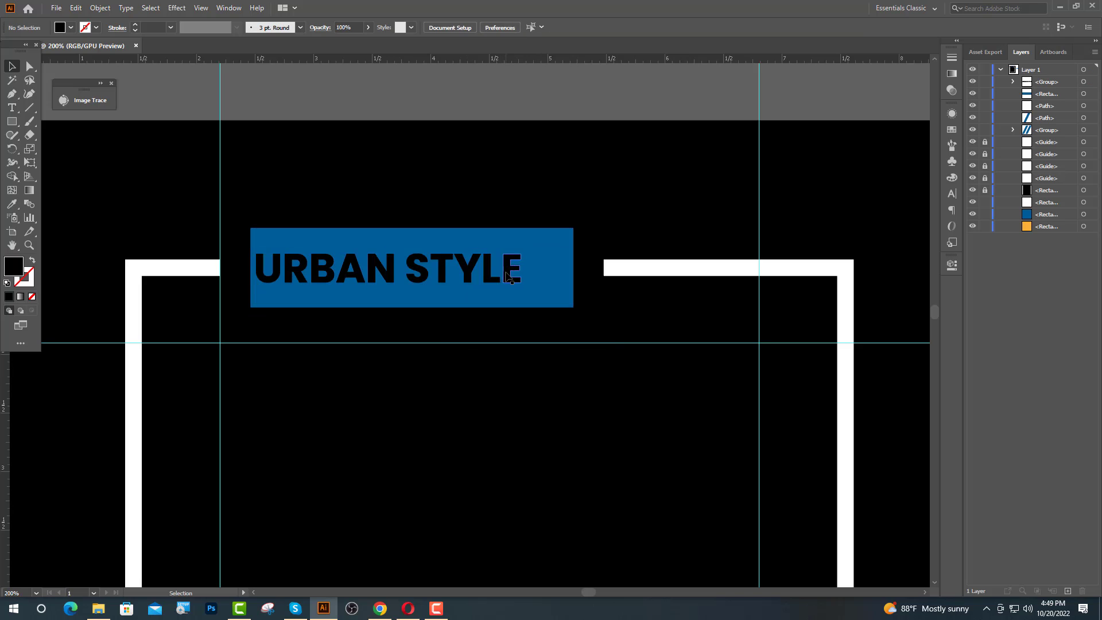
pyautogui.keyDown('shift'); pyautogui.click(556, 268); pyautogui.keyUp('shift')
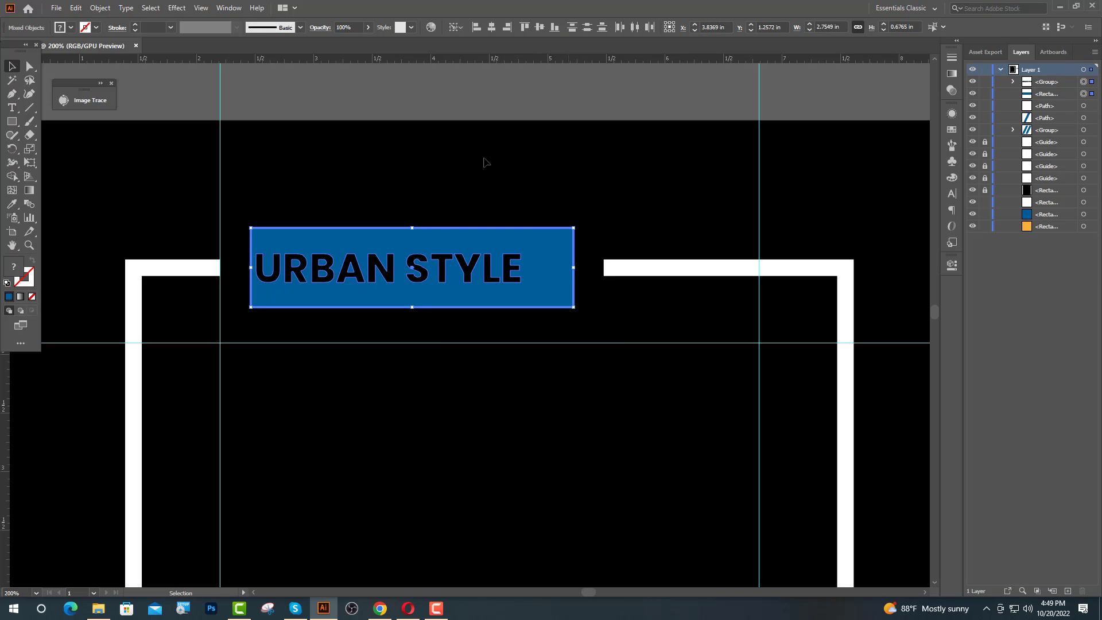
pyautogui.click(491, 29)
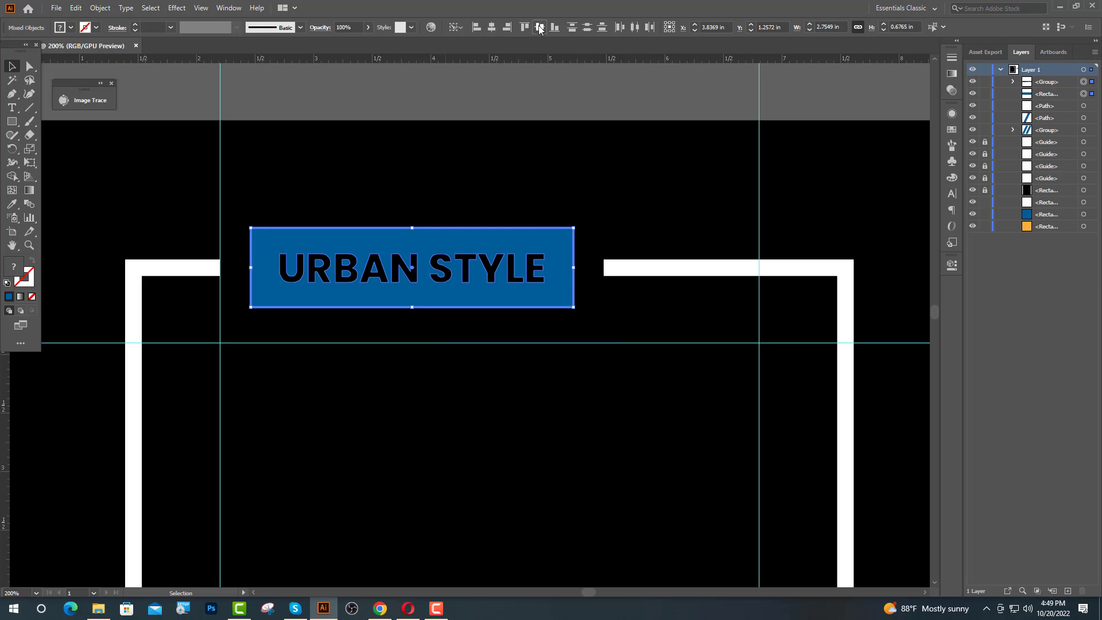
pyautogui.click(520, 210)
# - Place a slanted blue stripe across the frame's upper edge beyond the label and duplicate it to its right
pyautogui.hotkey('ctrl', '0')
pyautogui.moveTo(714, 308); pyautogui.dragTo(466, 198)
pyautogui.scroll(6, 466, 181)
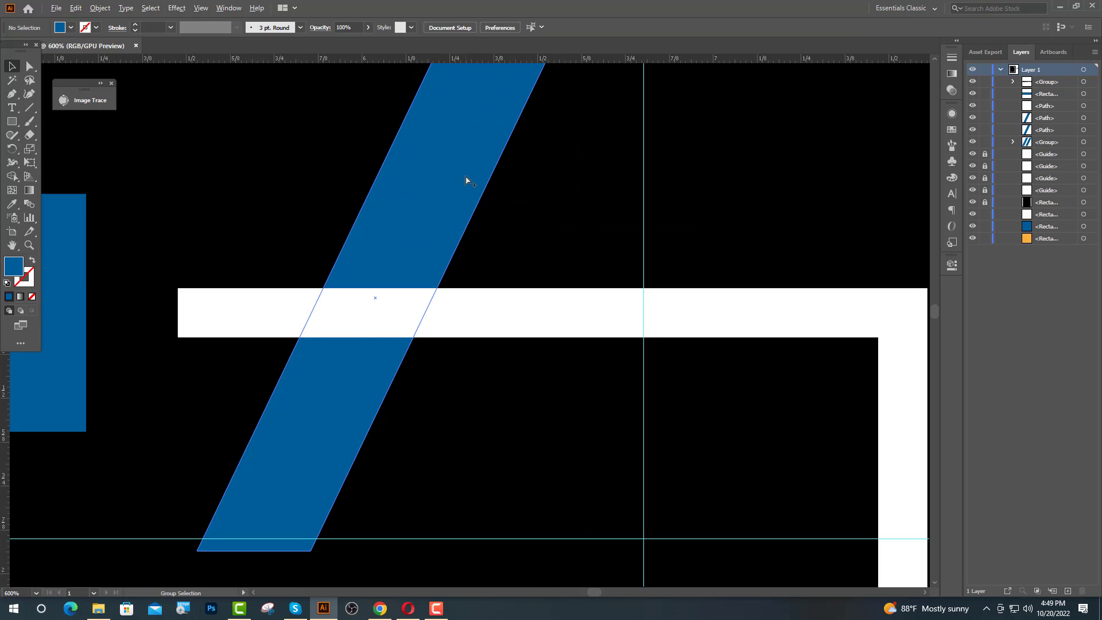
pyautogui.moveTo(436, 238); pyautogui.dragTo(695, 240)
# - Bring both slanted stripes on the frame's upper edge to the front of the stacking order
pyautogui.keyDown('shift'); pyautogui.click(463, 191); pyautogui.keyUp('shift')
pyautogui.rightClick(463, 191)
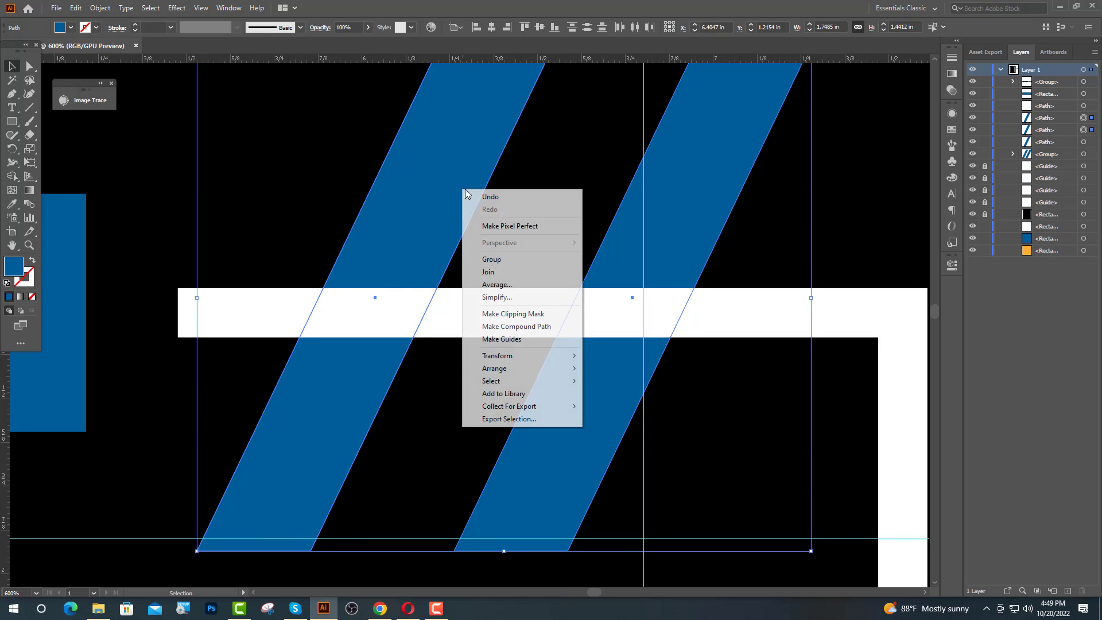
pyautogui.moveTo(526, 372)
pyautogui.click(623, 368)
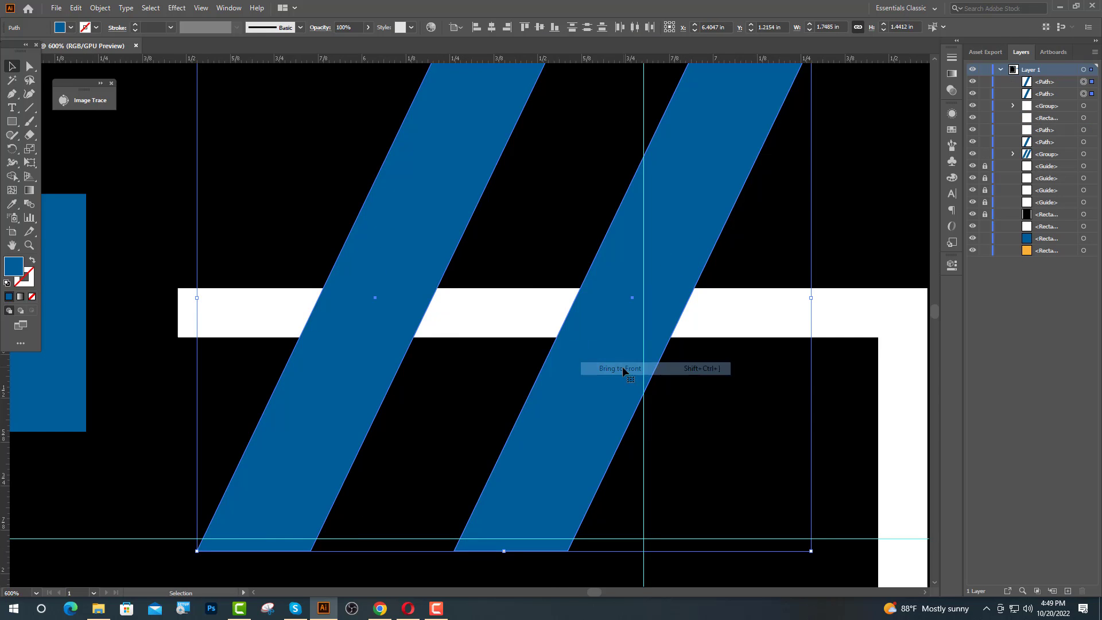
pyautogui.click(534, 261)
# - Narrow the left of the two stripes on the upper edge by moving its left-side anchors inward about 0.07 in
pyautogui.scroll(-4, 436, 327)
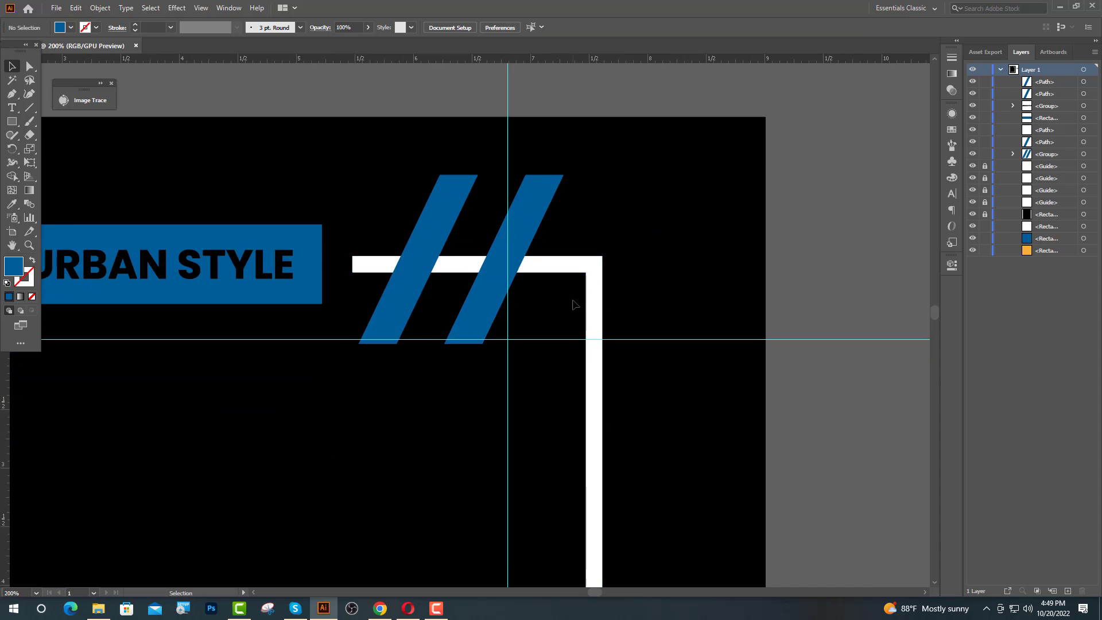
pyautogui.hotkey('ctrl', '=')
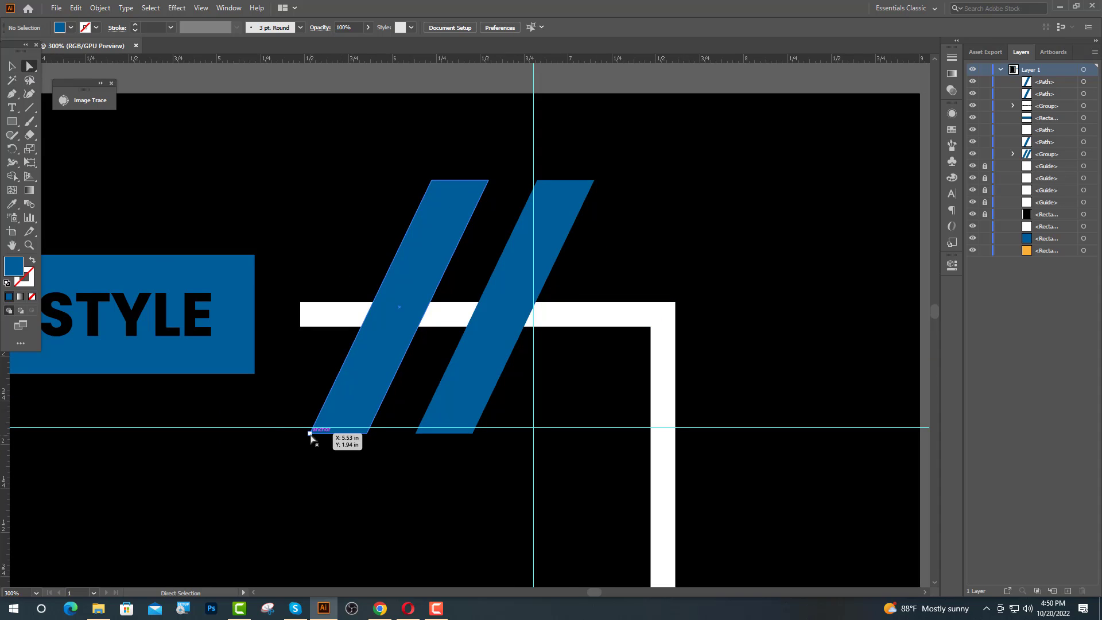
pyautogui.click(311, 434)
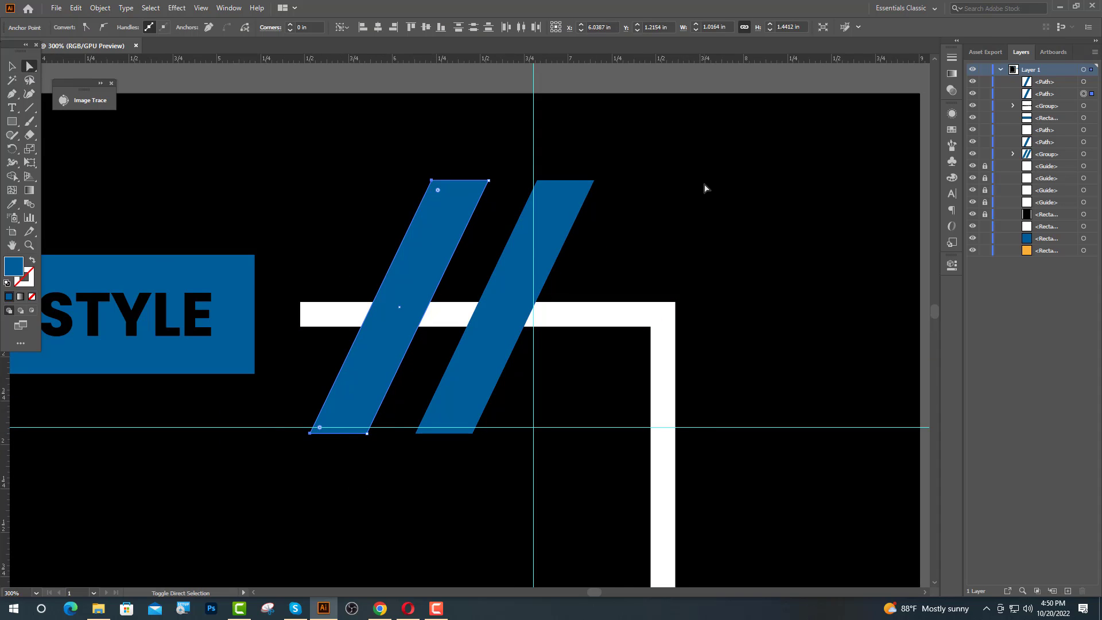
pyautogui.press('Right')
pyautogui.press('Right')
pyautogui.press('Right')
pyautogui.press('Right')
pyautogui.press('Right')
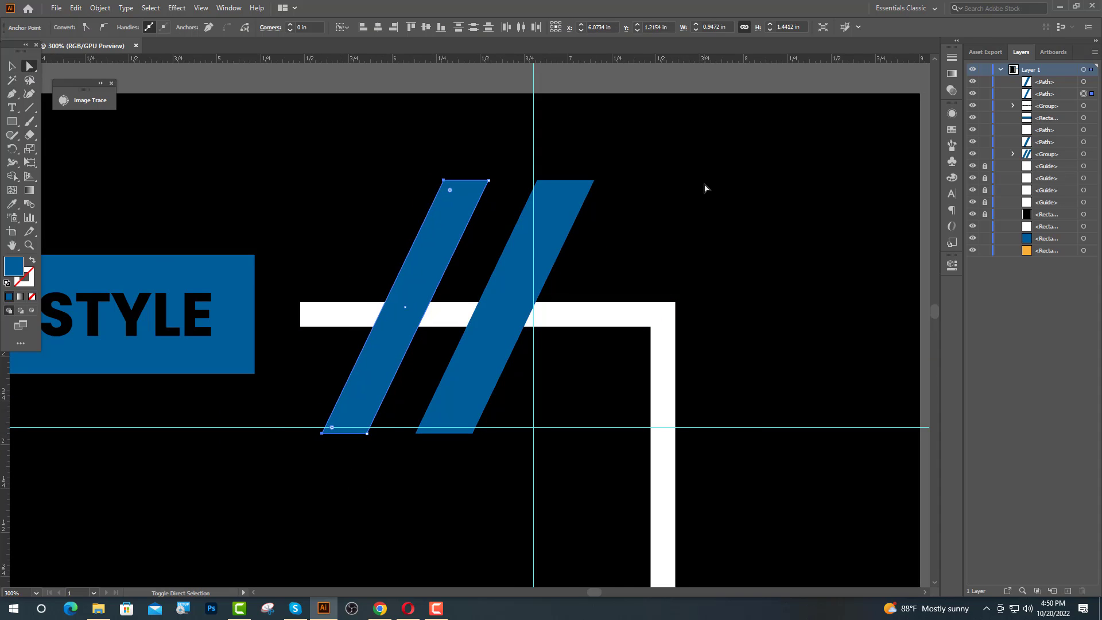
# - Narrow the right of the two stripes by moving its right-side anchors inward to match the left stripe's width
pyautogui.click(594, 181)
pyautogui.keyDown('shift'); pyautogui.click(472, 433); pyautogui.keyUp('shift')
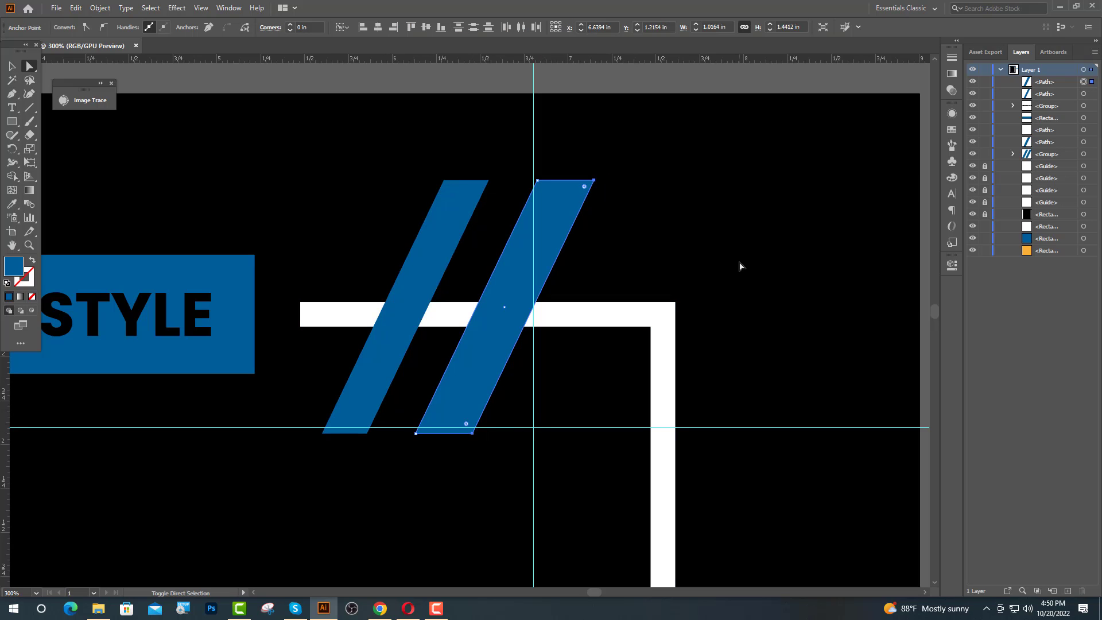
pyautogui.press('Left')
pyautogui.press('Left')
pyautogui.press('Left')
pyautogui.press('Left')
pyautogui.press('Left')
pyautogui.press('v')
# - Cut the two slanted stripes out of the white frame's upper edge with Minus Front
pyautogui.click(357, 238)
pyautogui.moveTo(503, 357); pyautogui.dragTo(506, 358)
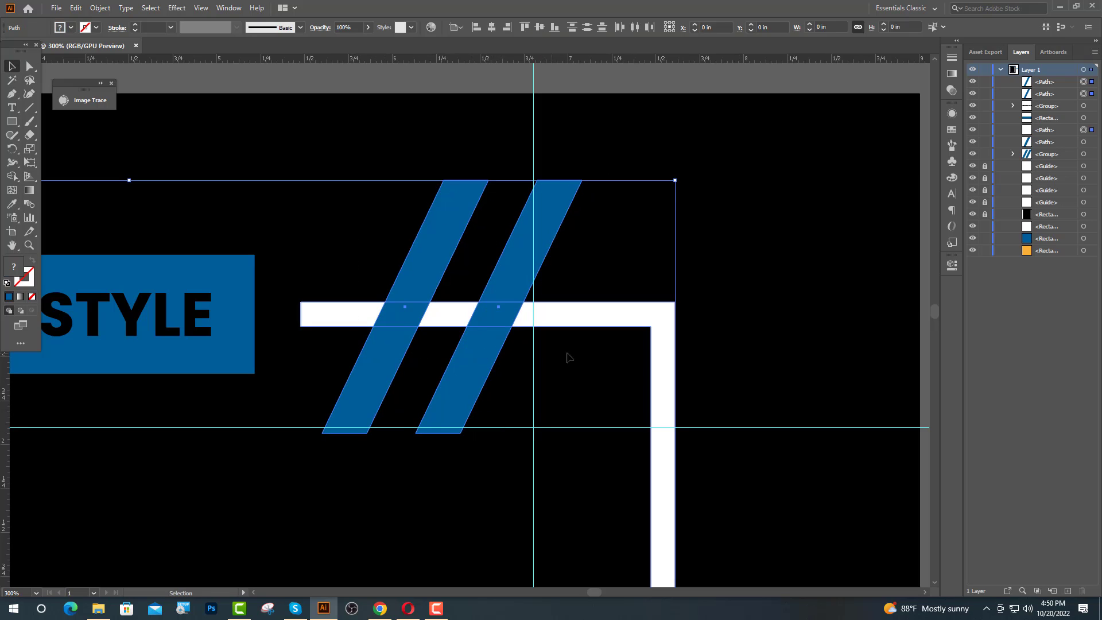
pyautogui.click(953, 266)
pyautogui.click(827, 411)
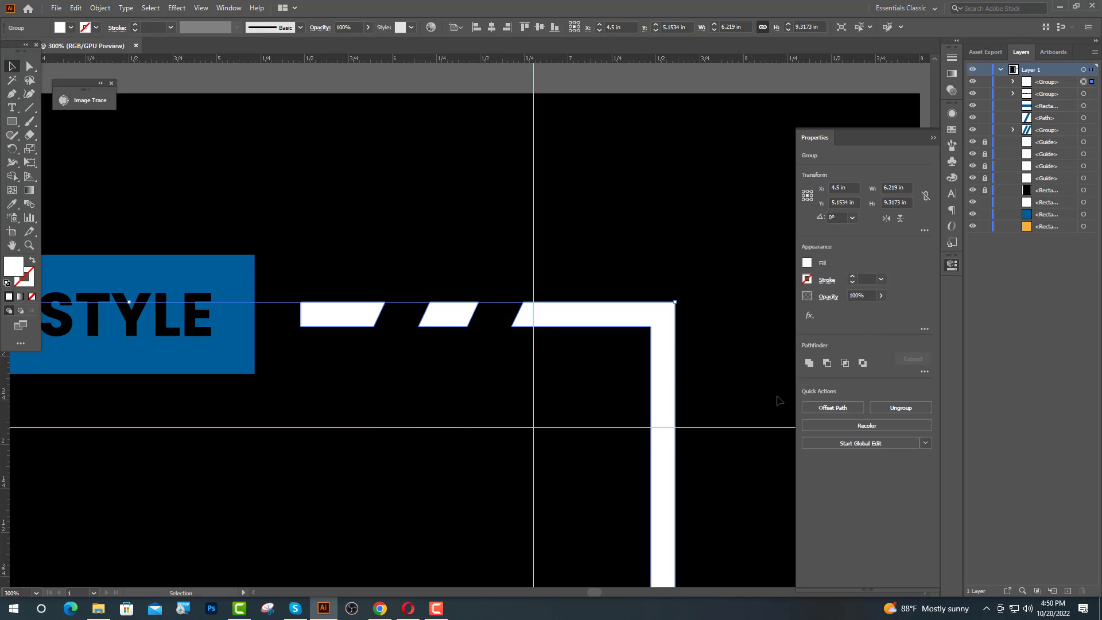
pyautogui.hotkey('ctrl', 'shift', 'a')
pyautogui.click(934, 137)
# - Copy the pair of blue stripes beside the artboard onto the frame's left edge and rotate the copy 90°
pyautogui.scroll(-3, 568, 346)
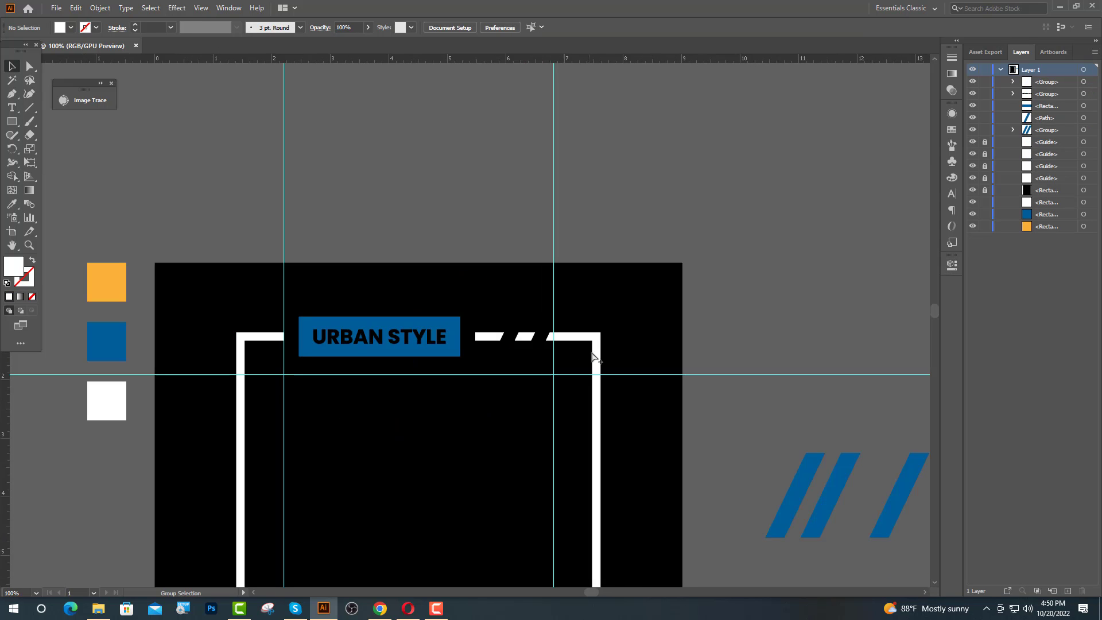
pyautogui.scroll(-4, 598, 344)
pyautogui.scroll(-1, 599, 333)
pyautogui.click(750, 374)
pyautogui.moveTo(749, 374); pyautogui.dragTo(367, 341)
pyautogui.scroll(2, 361, 317)
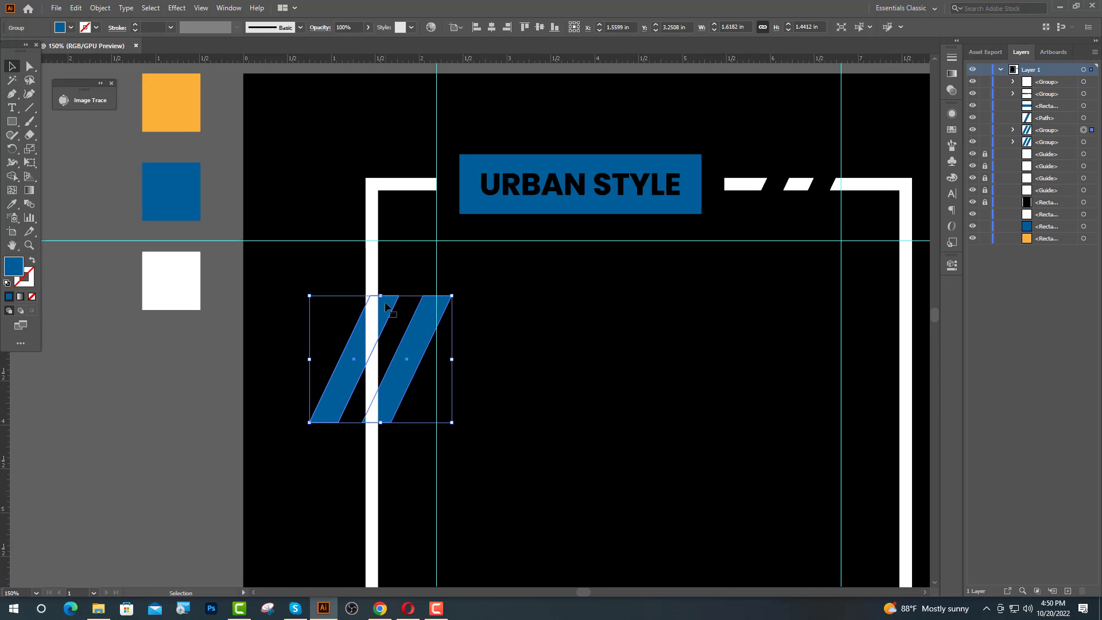
pyautogui.moveTo(449, 310); pyautogui.dragTo(358, 309)
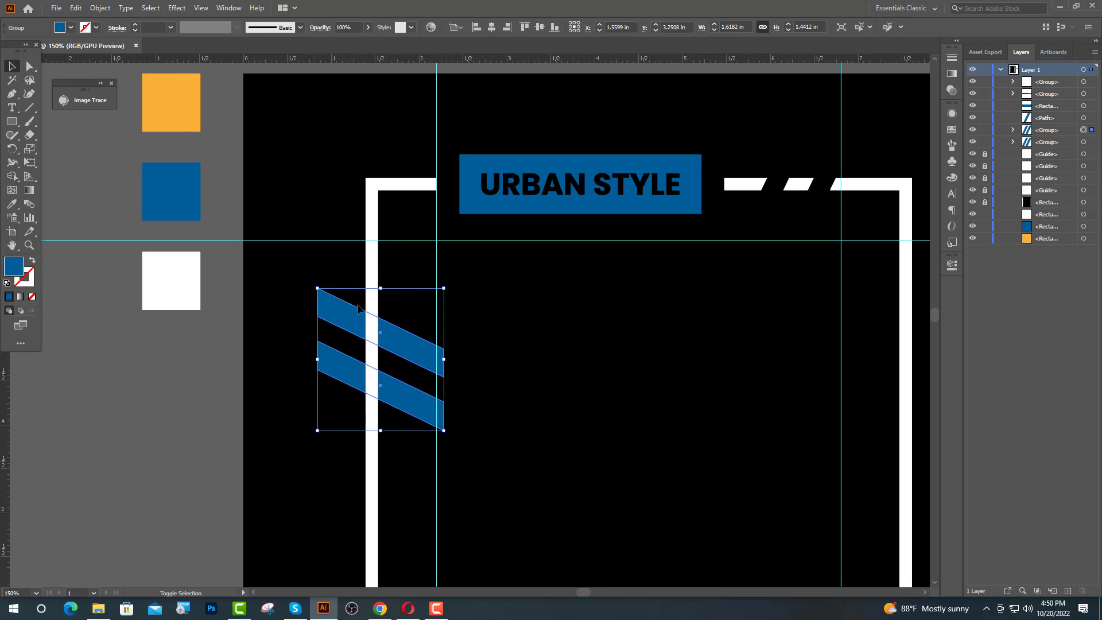
# - Bring the rotated stripe pair to the front and move it up the frame's left edge to near the upper corner
pyautogui.rightClick(403, 351)
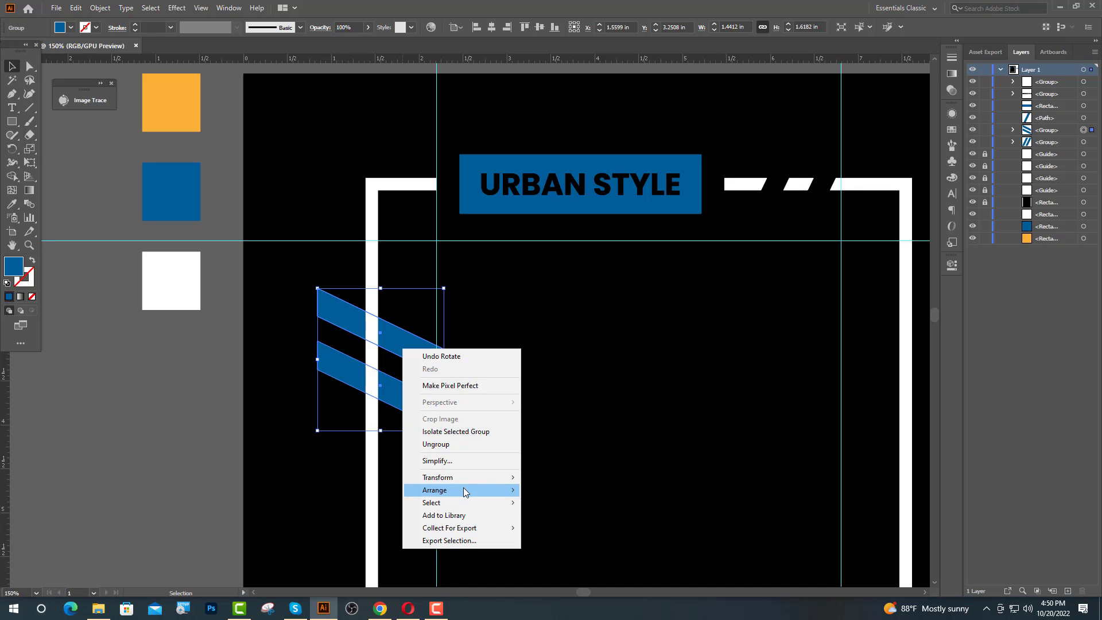
pyautogui.moveTo(466, 491)
pyautogui.click(540, 491)
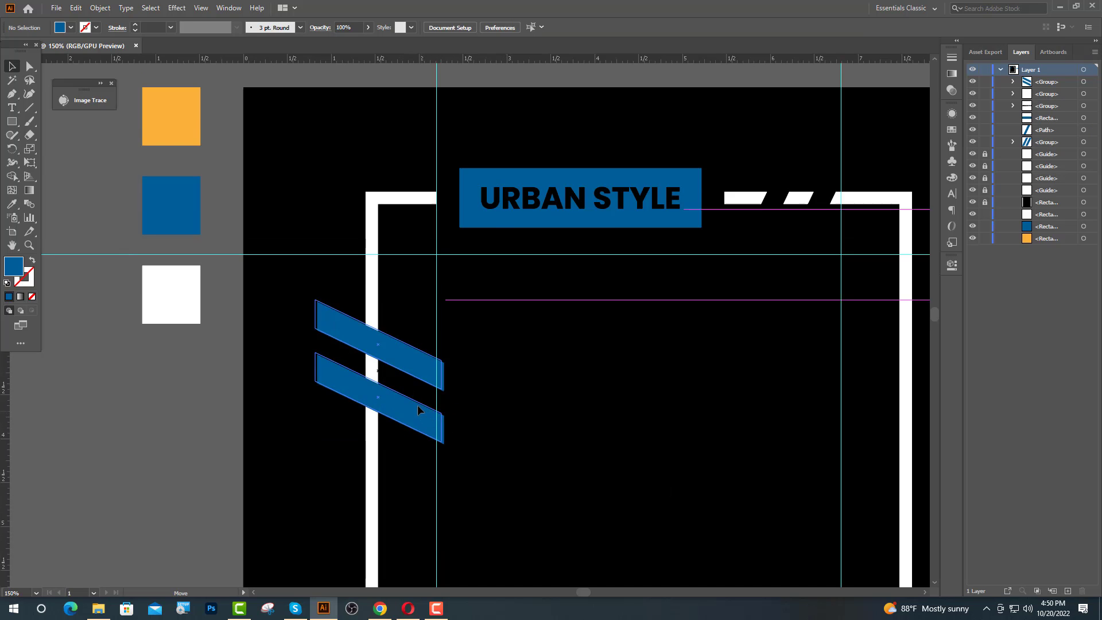
pyautogui.moveTo(418, 405); pyautogui.dragTo(370, 332)
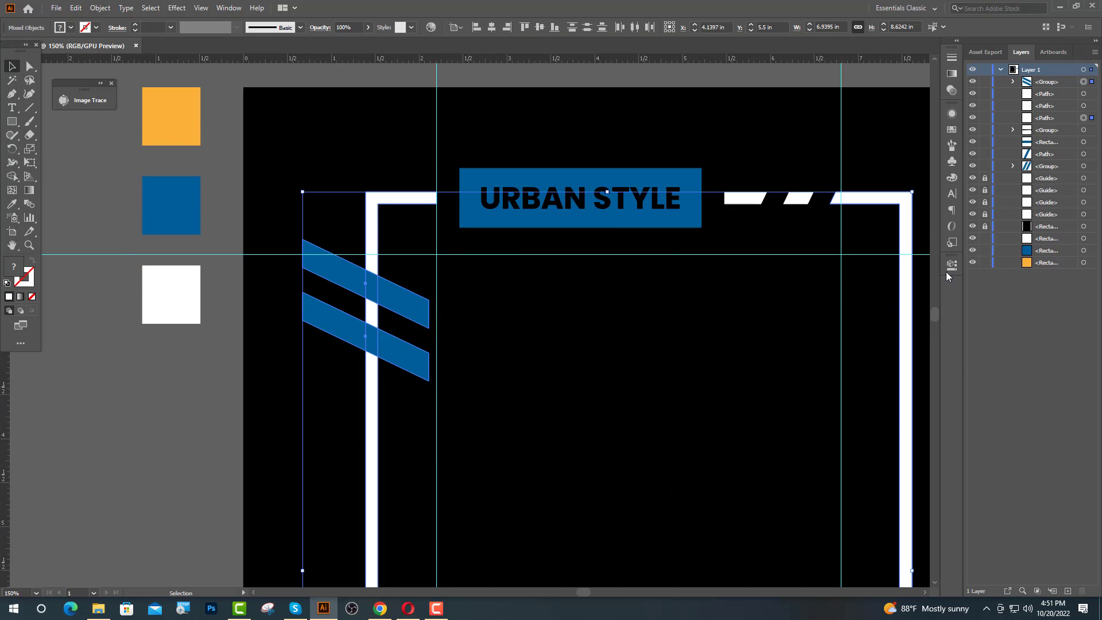
# - Ungroup the frame and cut the rotated stripe pair out of its left edge with Minus Front
pyautogui.click(952, 268)
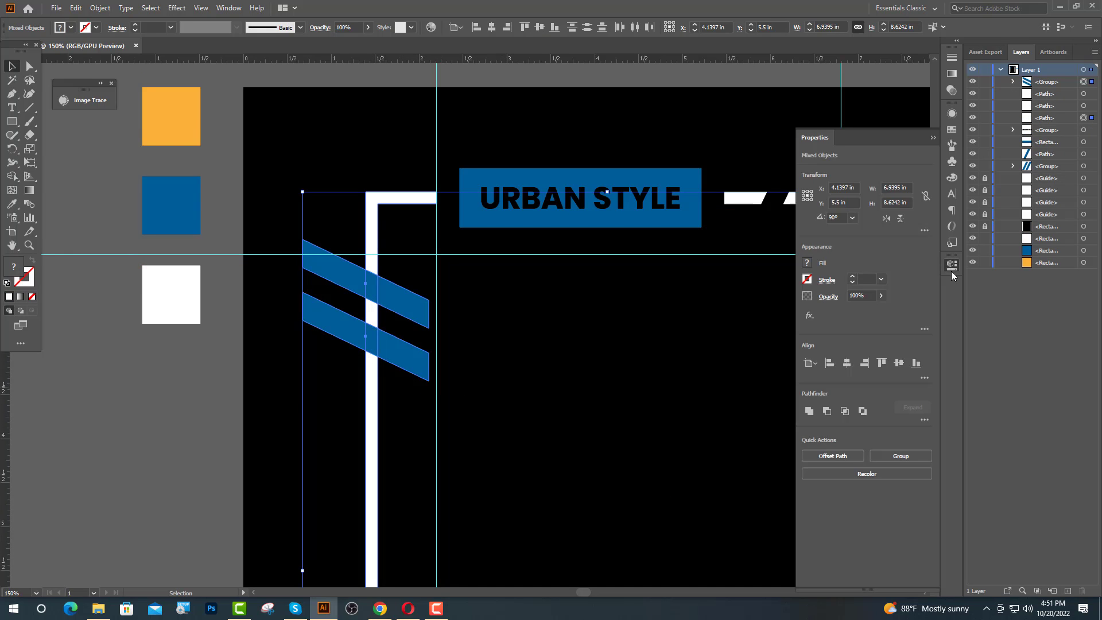
pyautogui.click(827, 411)
pyautogui.click(725, 376)
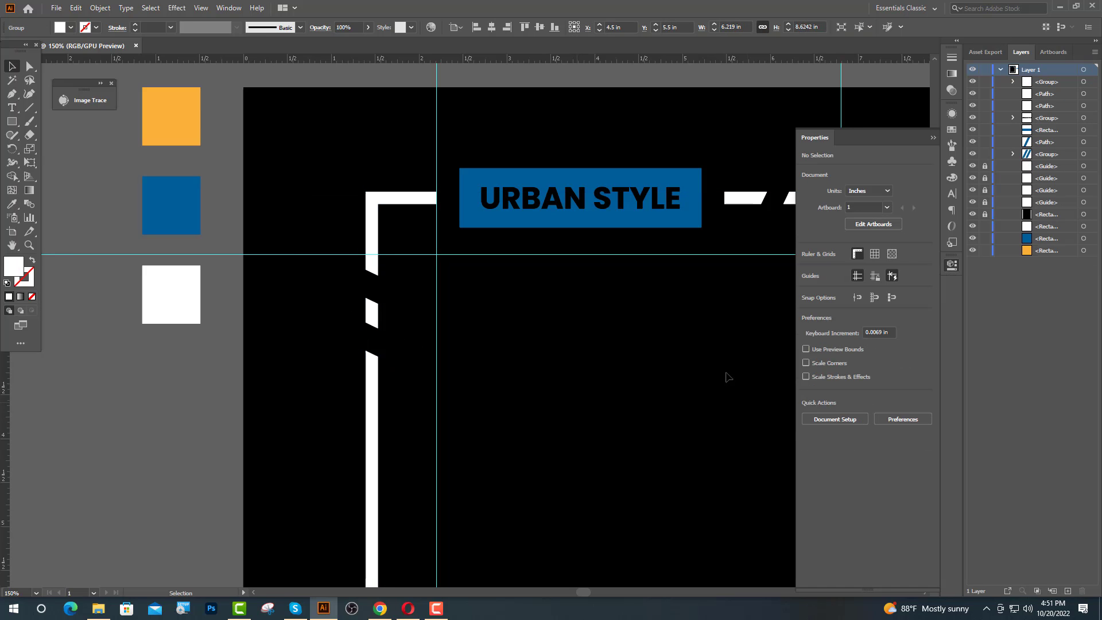
pyautogui.click(933, 137)
# - Place the remaining pair of blue stripes across the frame's left edge, rotated 90° and positioned below the existing cuts
pyautogui.scroll(-2, 596, 398)
pyautogui.click(860, 424)
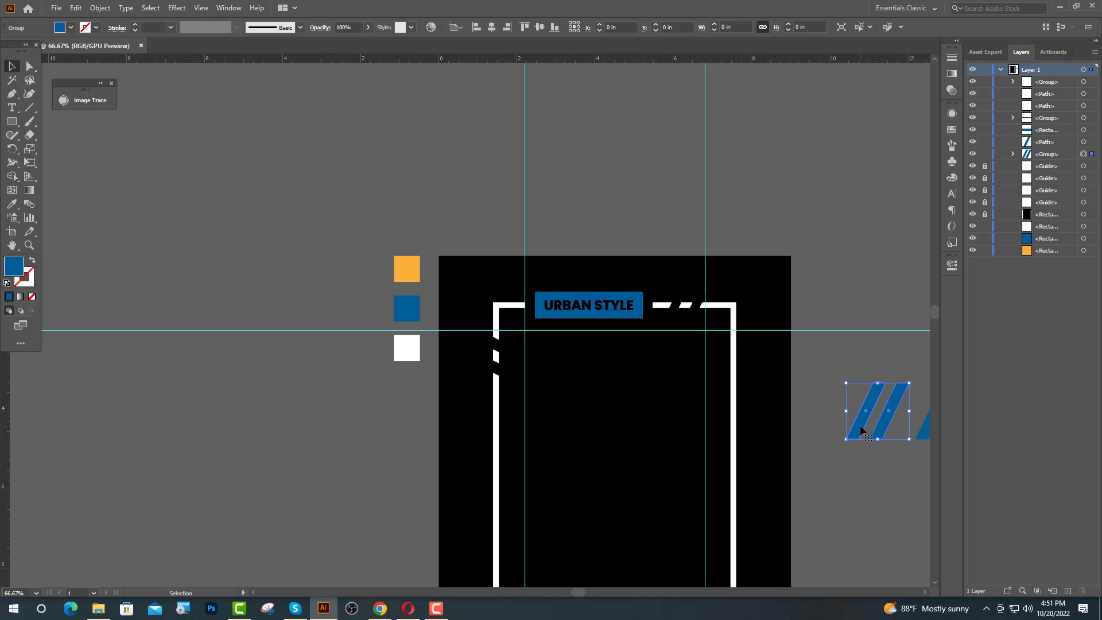
pyautogui.moveTo(860, 425); pyautogui.dragTo(511, 466)
pyautogui.moveTo(567, 422); pyautogui.dragTo(482, 411)
pyautogui.click(566, 434)
pyautogui.scroll(2, 557, 456)
pyautogui.moveTo(553, 452); pyautogui.dragTo(476, 417)
pyautogui.click(595, 465)
pyautogui.scroll(-1, 553, 440)
# - Ungroup the second stripe pair on the frame's left edge and bring both stripes to the front
pyautogui.click(490, 404)
pyautogui.hotkey('ctrl', 'shift', 'g')
pyautogui.rightClick(479, 393)
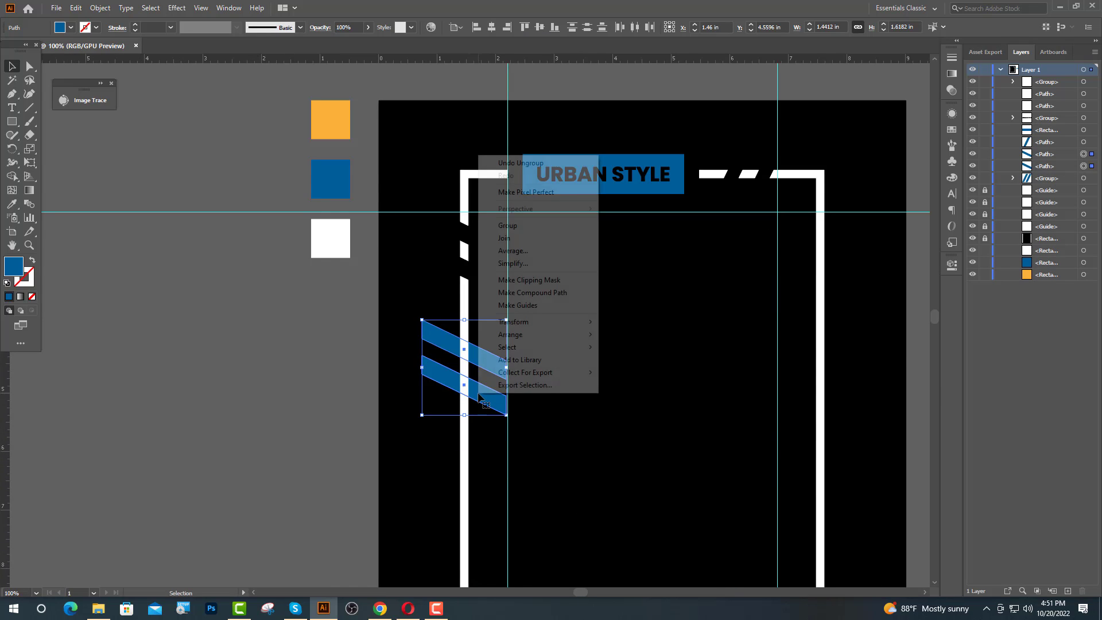
pyautogui.moveTo(575, 335)
pyautogui.click(636, 336)
# - Stretch the lower edge of the bottom blue stripe on the frame's left side downward, forming a tall slanted block
pyautogui.click(45, 73)
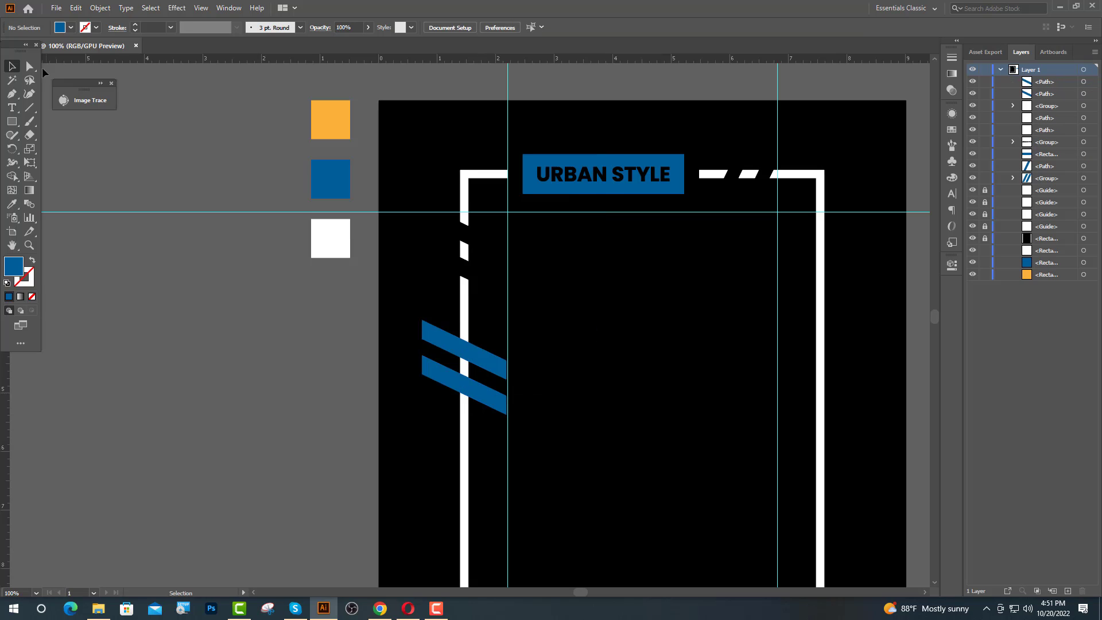
pyautogui.click(423, 372)
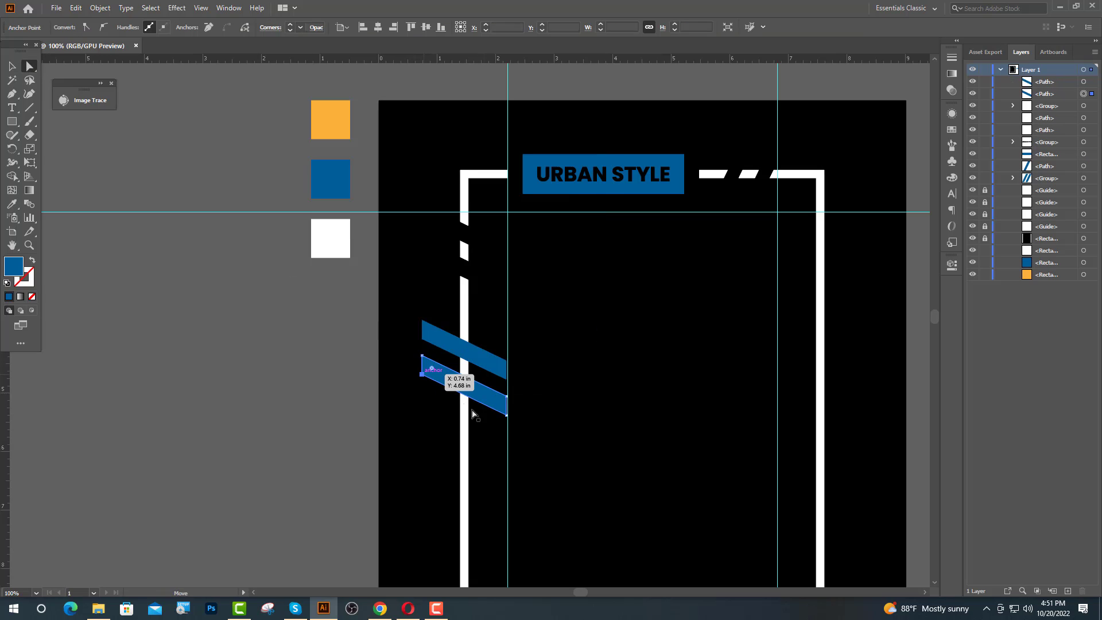
pyautogui.moveTo(508, 419); pyautogui.dragTo(508, 420)
pyautogui.scroll(-1, 601, 381)
pyautogui.scroll(-2, 624, 370)
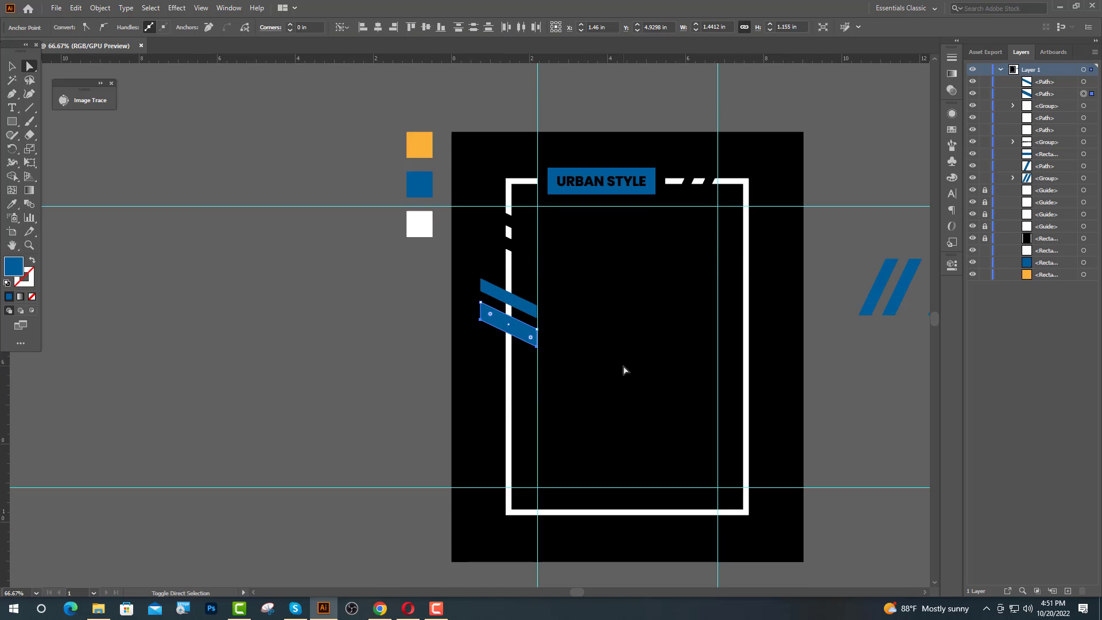
pyautogui.hotkey('shift', 'Down')
pyautogui.hotkey('shift', 'Down')
pyautogui.hotkey('shift', 'Down')
pyautogui.hotkey('shift', 'Down')
pyautogui.hotkey('shift', 'Down')
pyautogui.hotkey('shift', 'Down')
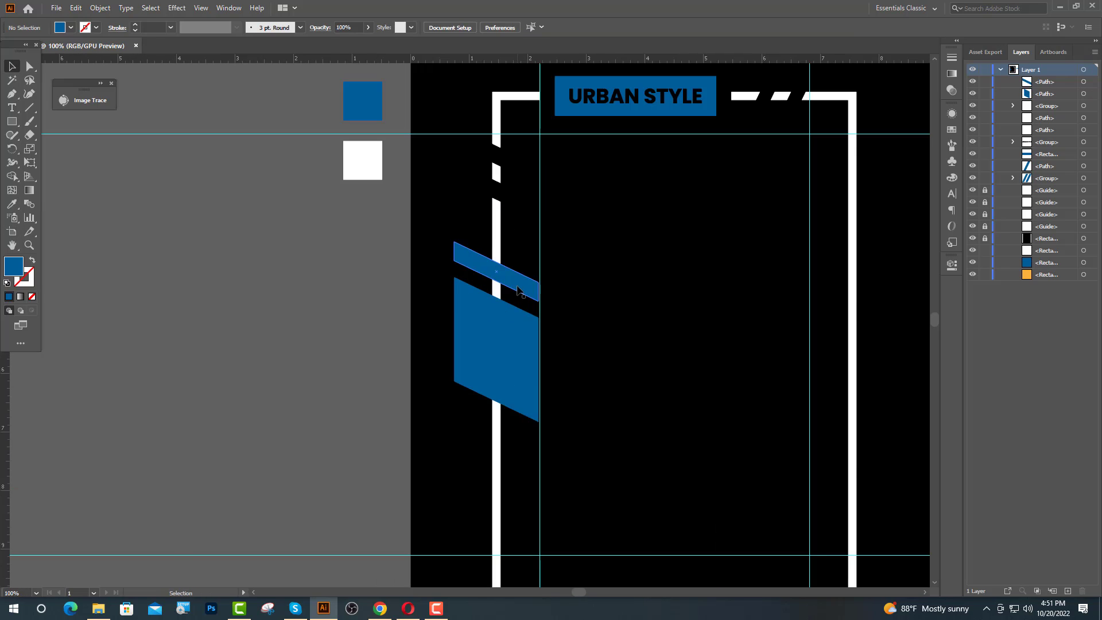
# - Copy the thin upper stripe to just below the tall slanted block and group the three blue shapes
pyautogui.moveTo(519, 290); pyautogui.dragTo(518, 445)
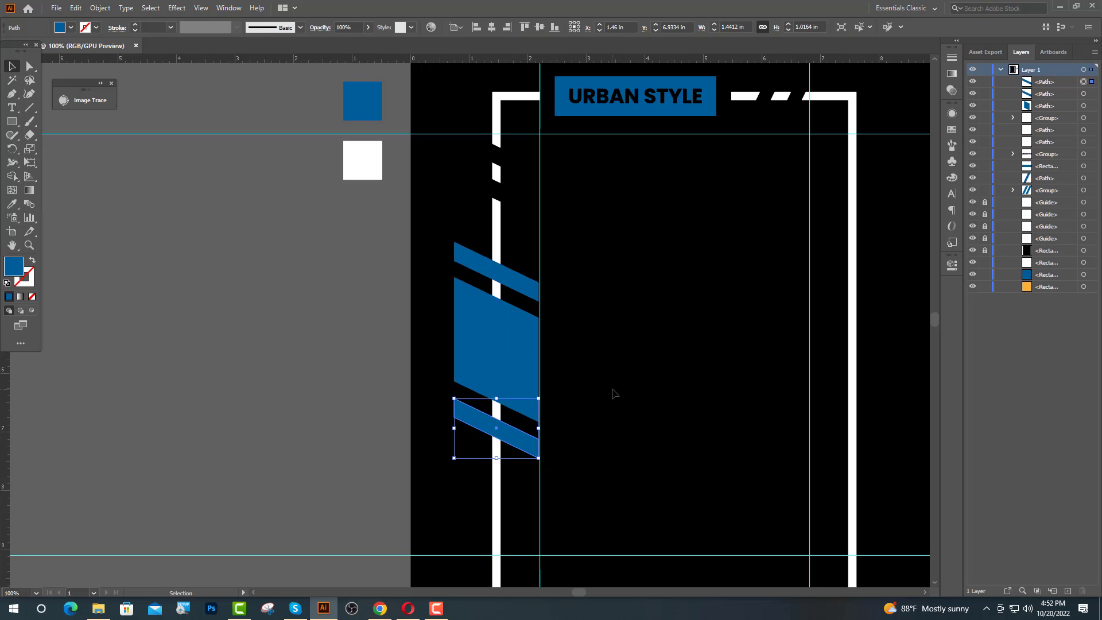
pyautogui.click(613, 394)
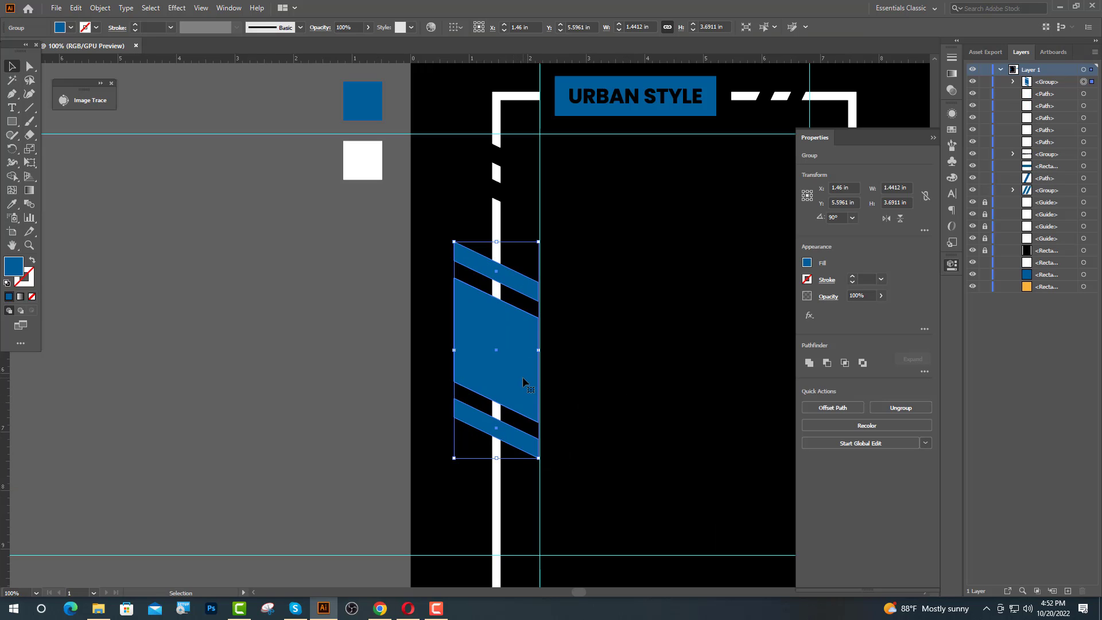
# - Duplicate the blue group toward the artboard's middle and cut the original out of the frame's left edge with Minus Front
pyautogui.moveTo(523, 377); pyautogui.dragTo(728, 377)
pyautogui.keyDown('shift'); pyautogui.click(495, 472); pyautogui.keyUp('shift')
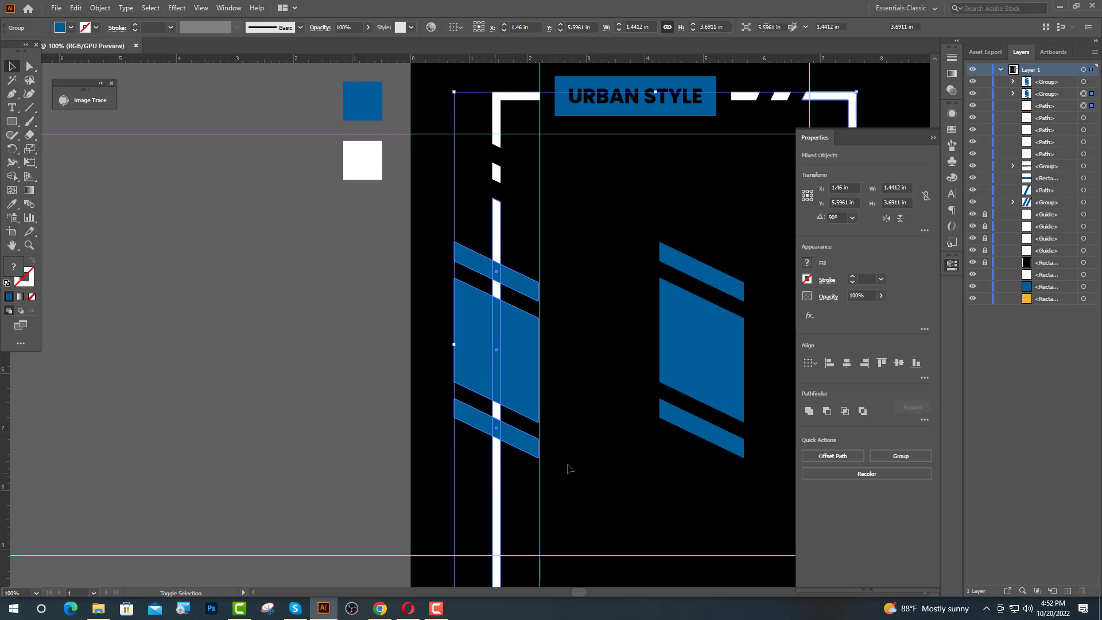
pyautogui.click(828, 411)
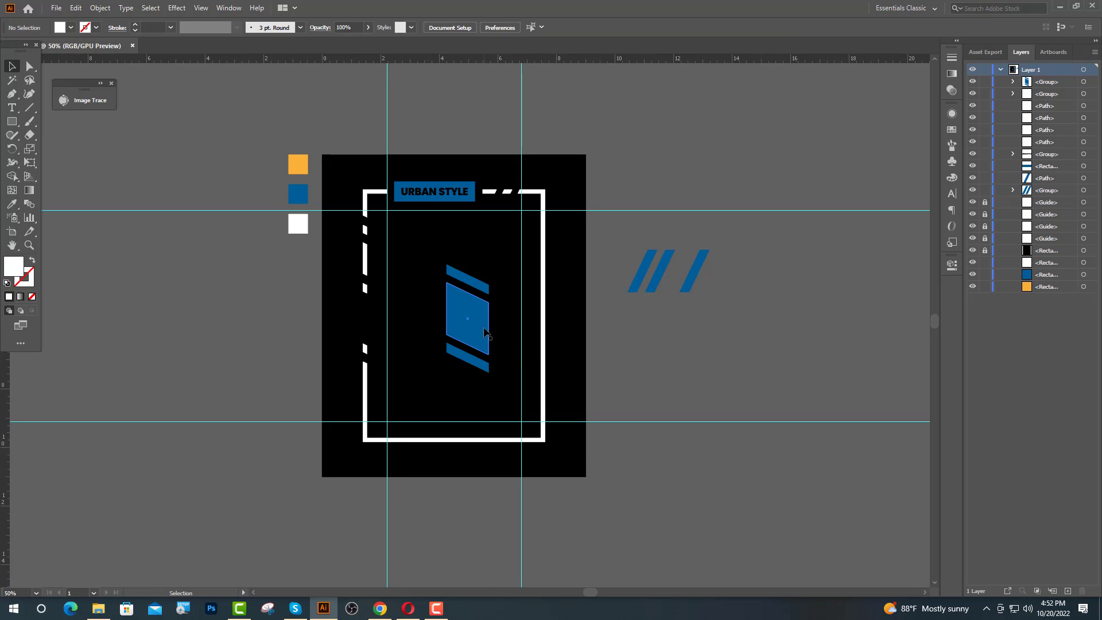
# - Move the remaining blue group onto the lower half of the frame's right edge and ungroup the frame
pyautogui.moveTo(484, 332); pyautogui.dragTo(562, 371)
pyautogui.scroll(2, 552, 303)
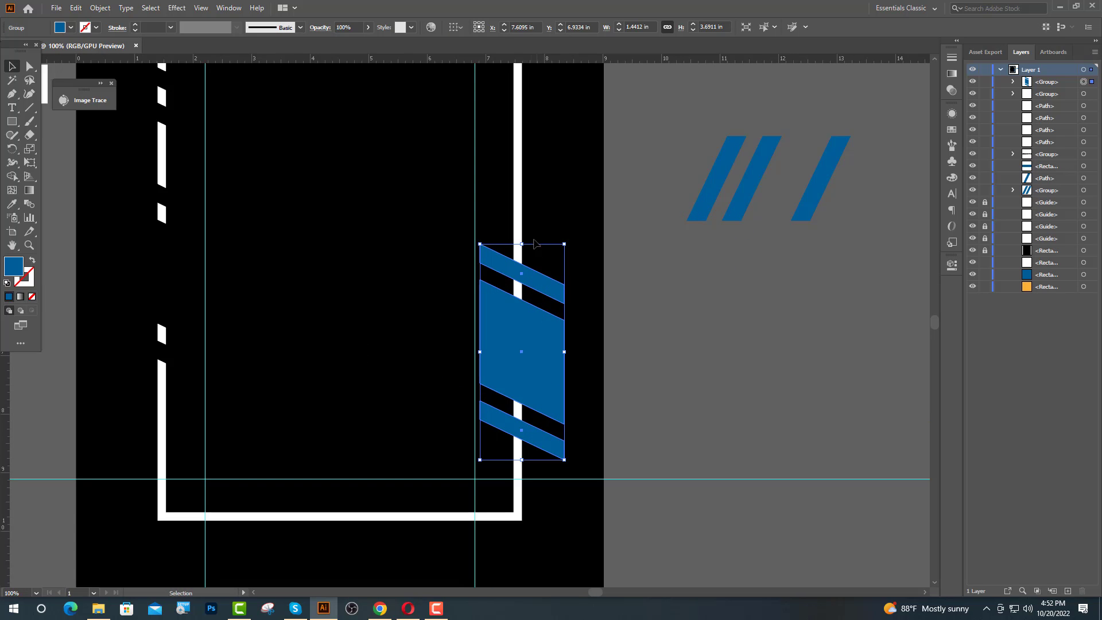
pyautogui.rightClick(521, 235)
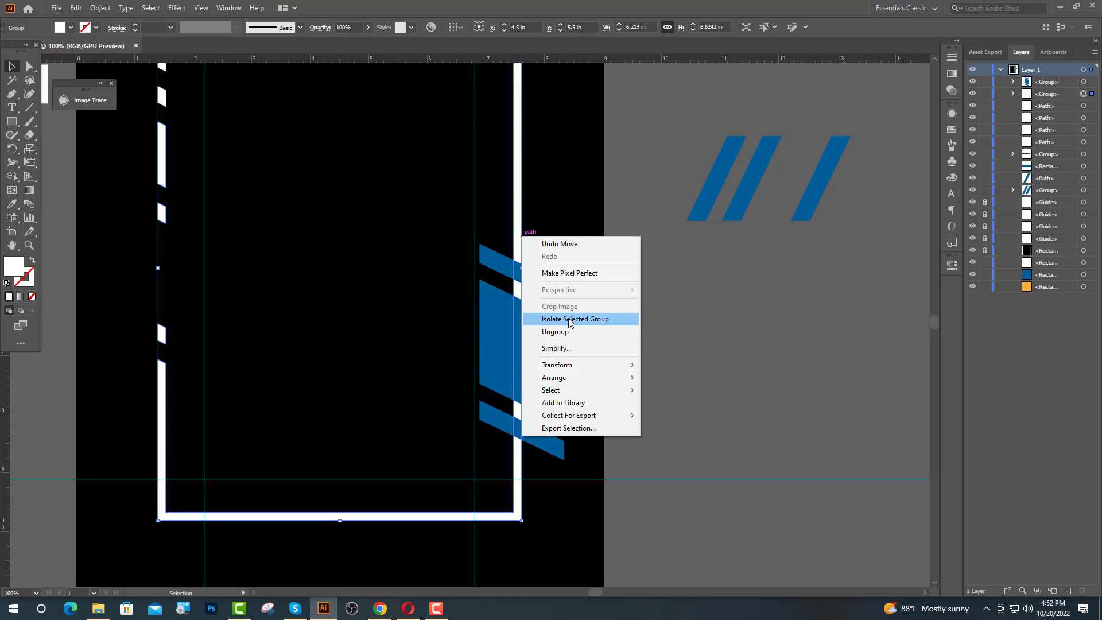
pyautogui.click(570, 332)
pyautogui.click(521, 251)
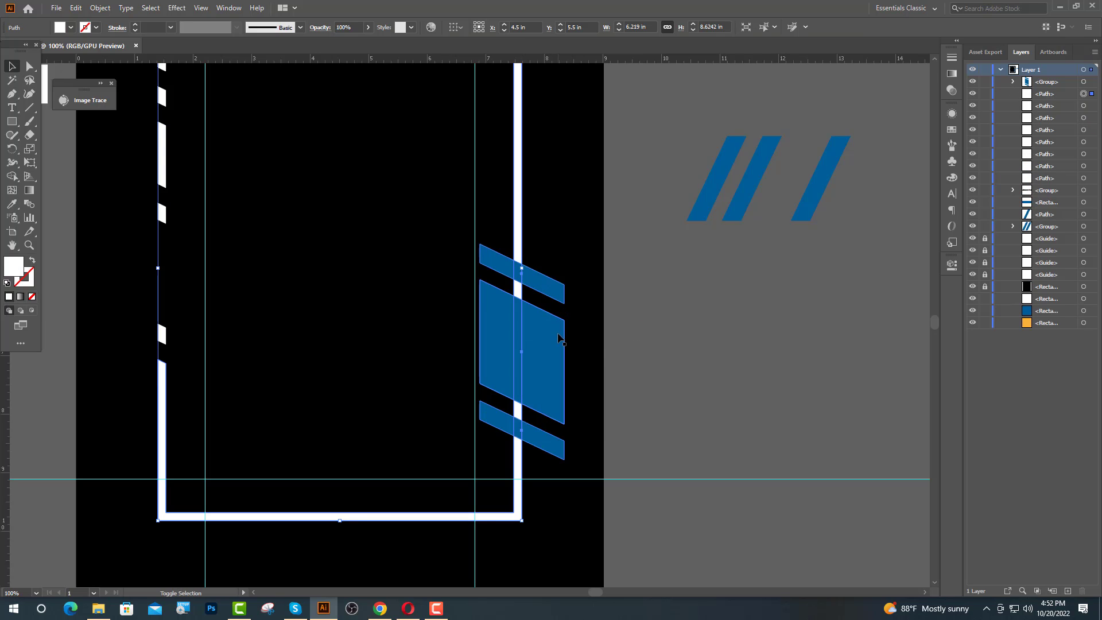
# - Subtract the blue group from the frame's right edge with Minus Front
pyautogui.keyDown('shift'); pyautogui.click(561, 339); pyautogui.keyUp('shift')
pyautogui.click(953, 266)
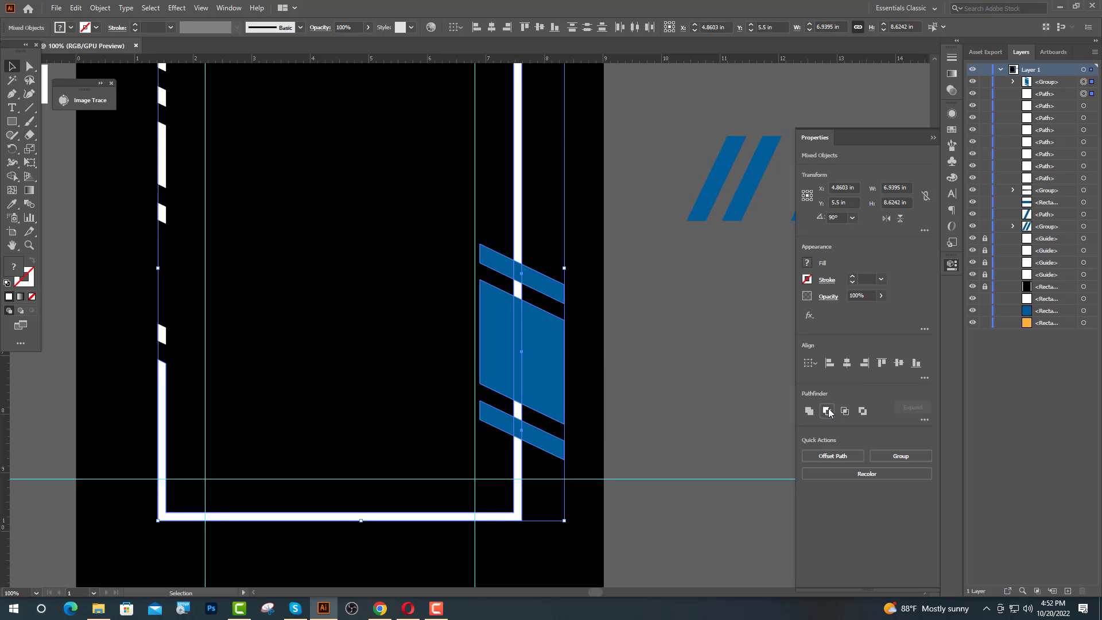
pyautogui.click(827, 411)
pyautogui.click(933, 138)
pyautogui.hotkey('ctrl', '0')
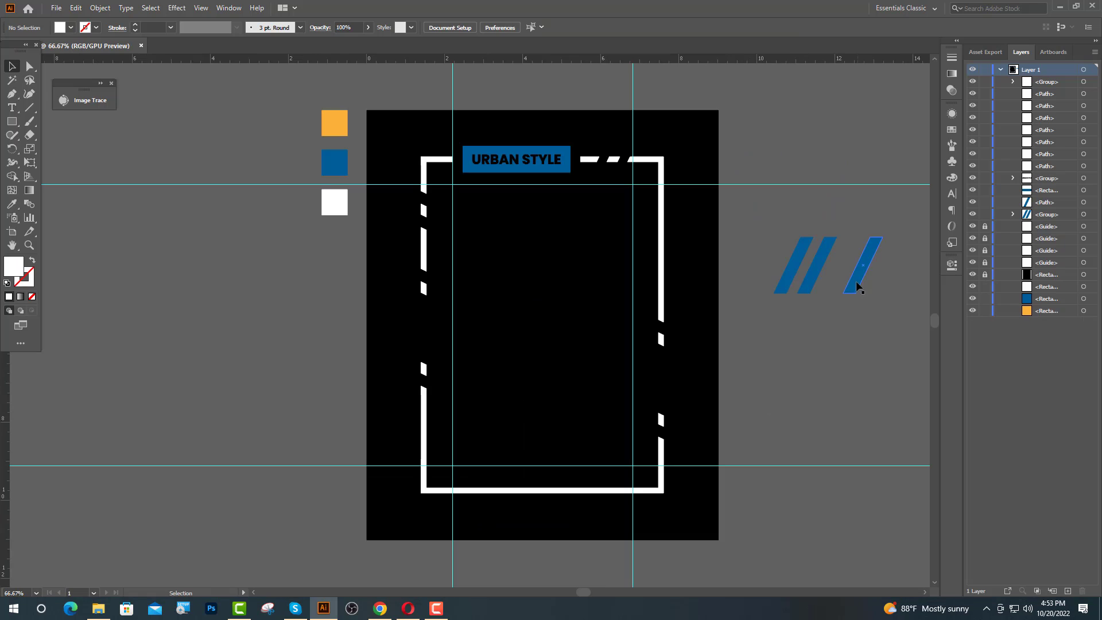
# - Place a copy of the single blue stripe, rotated 90°, across the lower part of the frame's left edge and bring it to the front
pyautogui.click(857, 287)
pyautogui.moveTo(856, 286); pyautogui.dragTo(434, 462)
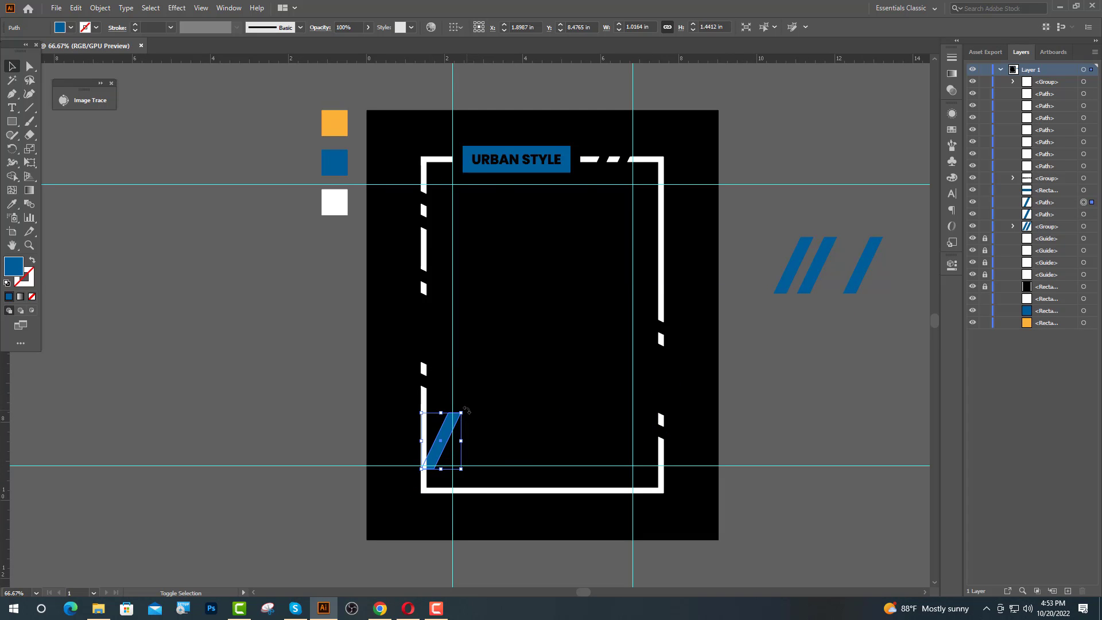
pyautogui.moveTo(465, 410); pyautogui.dragTo(392, 416)
pyautogui.scroll(3, 443, 443)
pyautogui.rightClick(393, 416)
pyautogui.moveTo(445, 357)
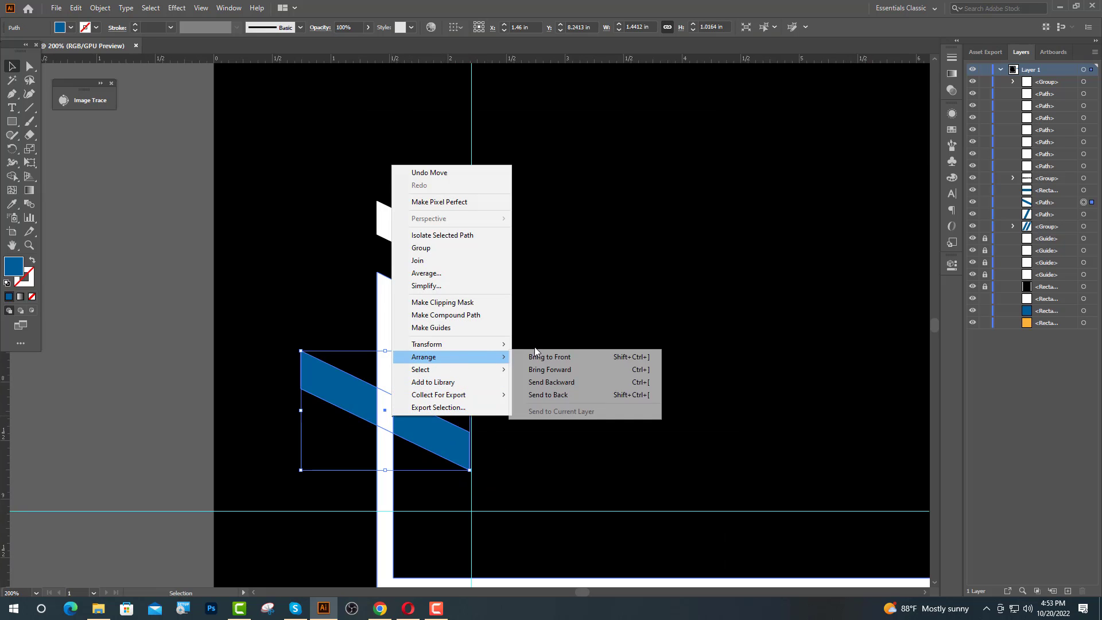
pyautogui.click(546, 357)
# - Ungroup the frame and cut the single stripe out of its lower left edge with Minus Front
pyautogui.click(389, 357)
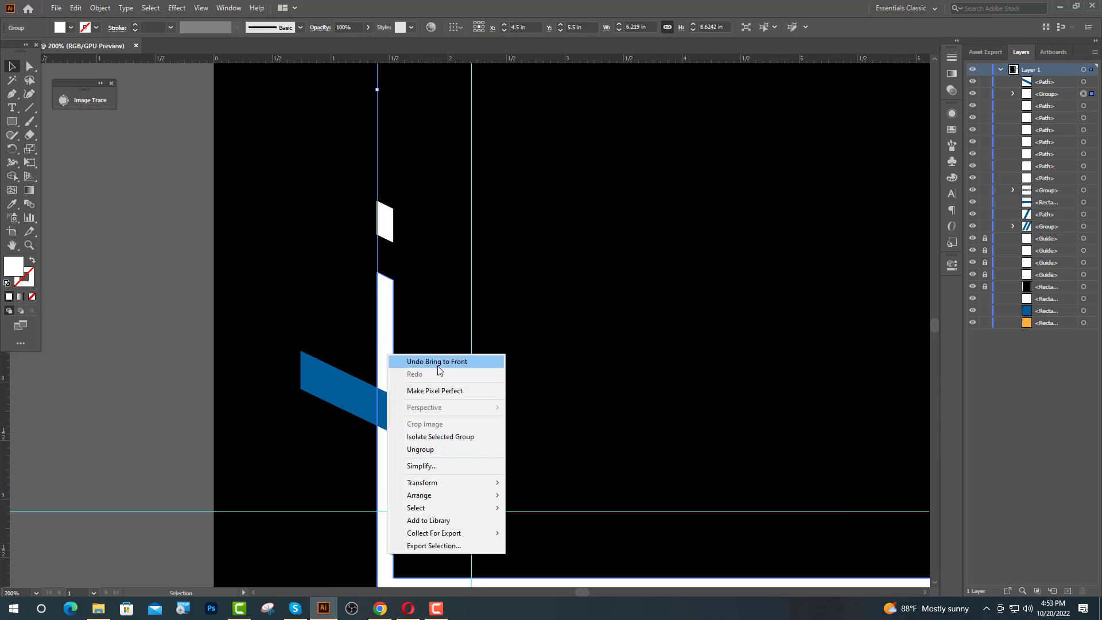
pyautogui.click(421, 449)
pyautogui.click(360, 358)
pyautogui.moveTo(427, 425); pyautogui.dragTo(428, 426)
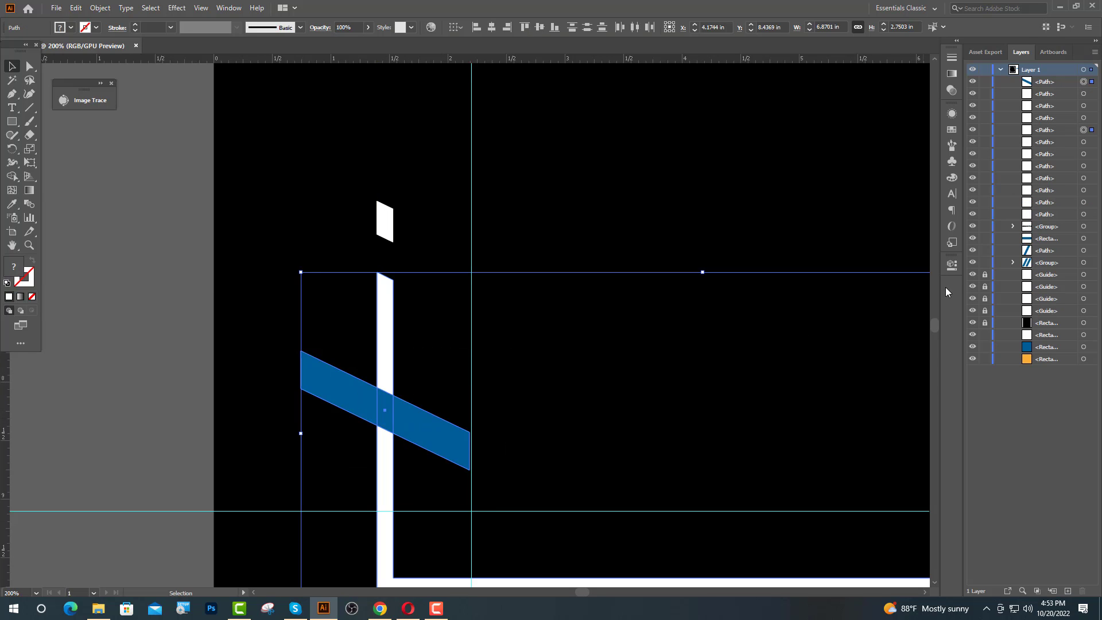
pyautogui.click(951, 265)
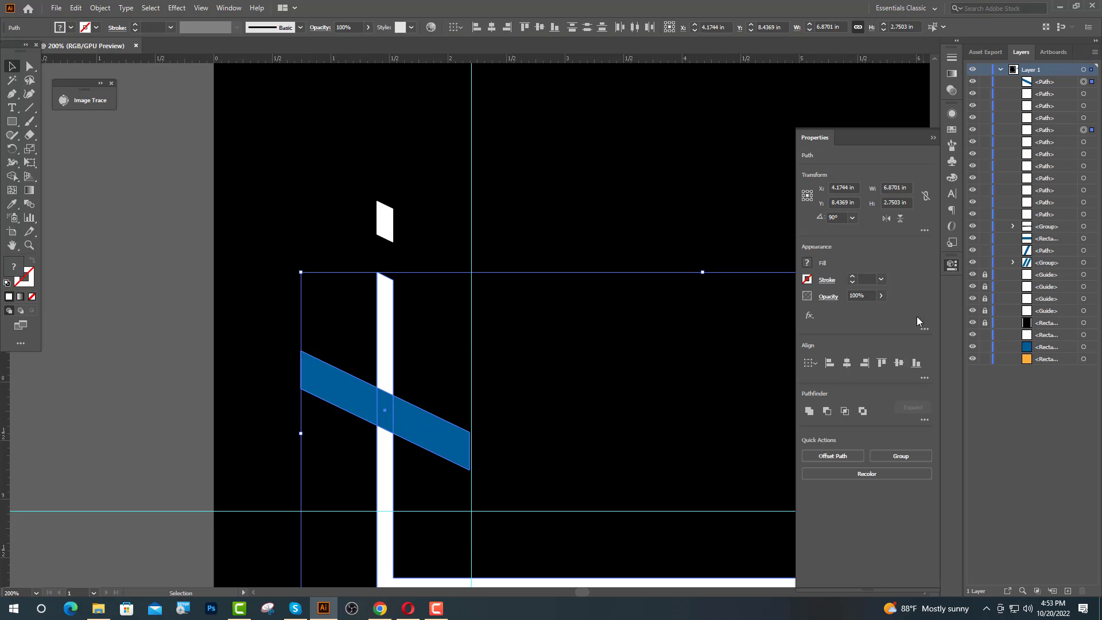
pyautogui.click(826, 411)
pyautogui.hotkey('ctrl', 'shift', 'a')
pyautogui.click(934, 137)
pyautogui.scroll(-2, 522, 354)
pyautogui.scroll(-4, 522, 359)
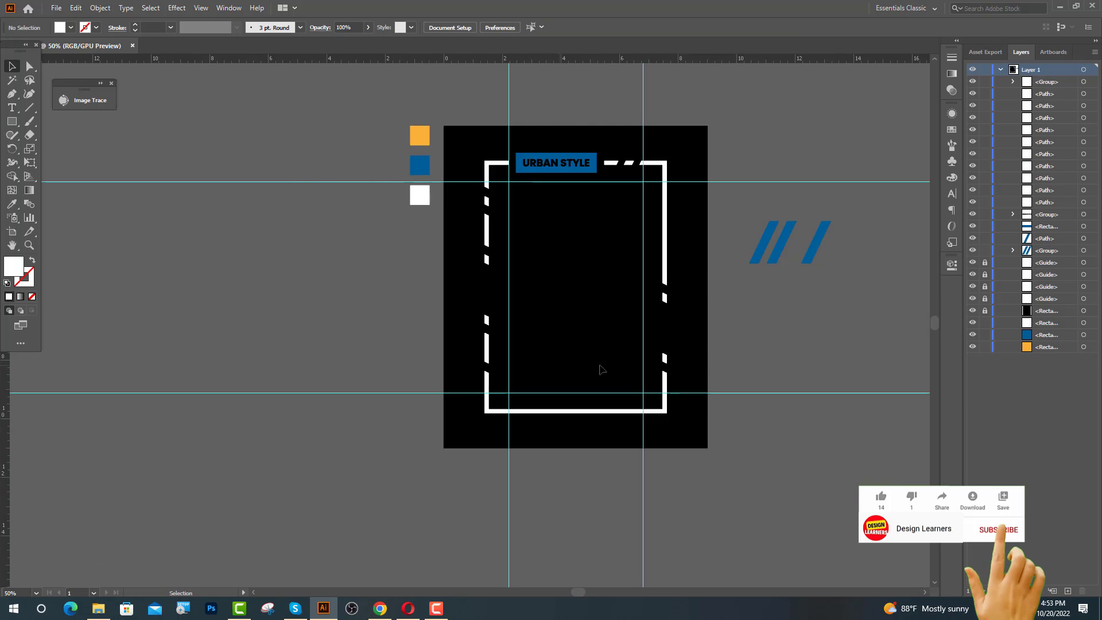
# - Place another copy of the single stripe, rotated 90°, across the frame's right edge near the lower corner and bring it to the front
pyautogui.scroll(1, 597, 369)
pyautogui.moveTo(802, 253); pyautogui.dragTo(631, 458)
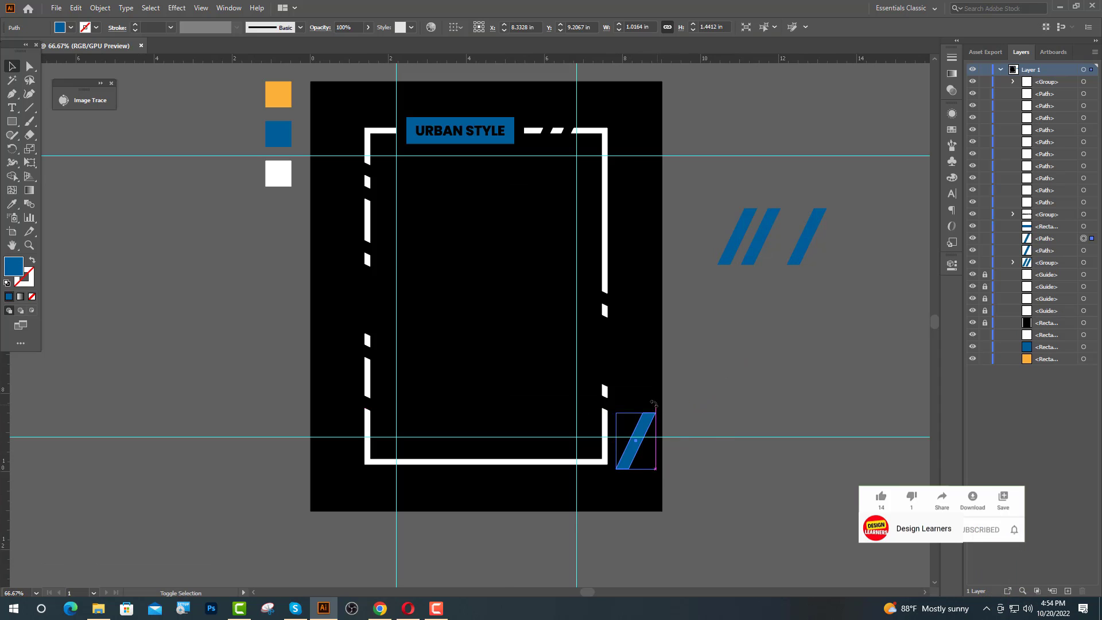
pyautogui.moveTo(659, 408); pyautogui.dragTo(597, 411)
pyautogui.click(645, 422)
pyautogui.scroll(3, 650, 443)
pyautogui.moveTo(643, 456); pyautogui.dragTo(557, 456)
pyautogui.rightClick(544, 438)
pyautogui.moveTo(576, 380)
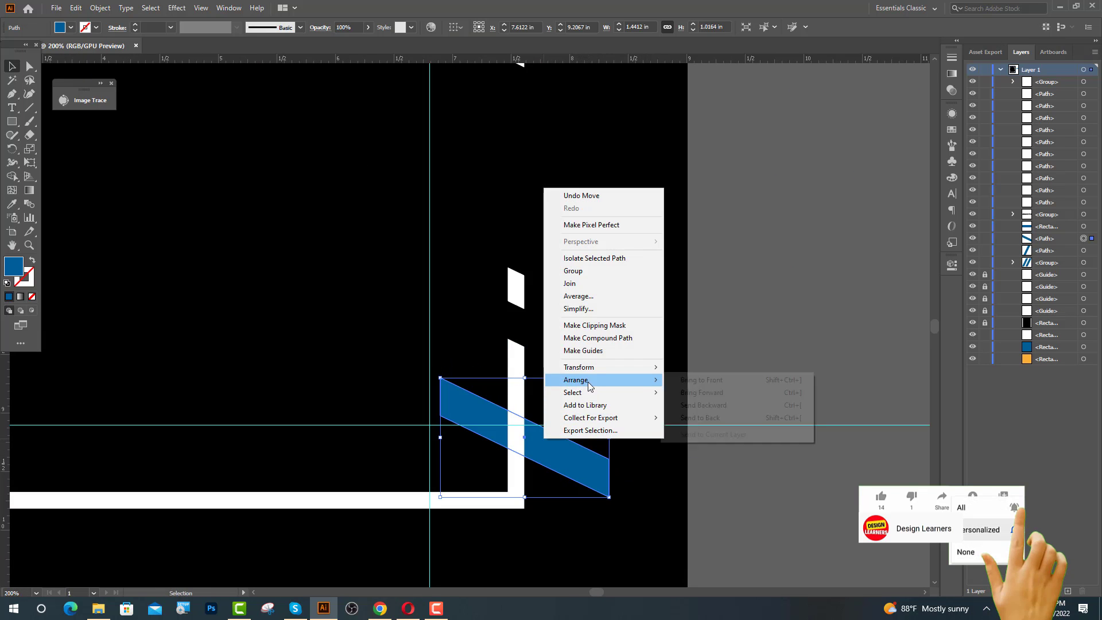
pyautogui.click(695, 382)
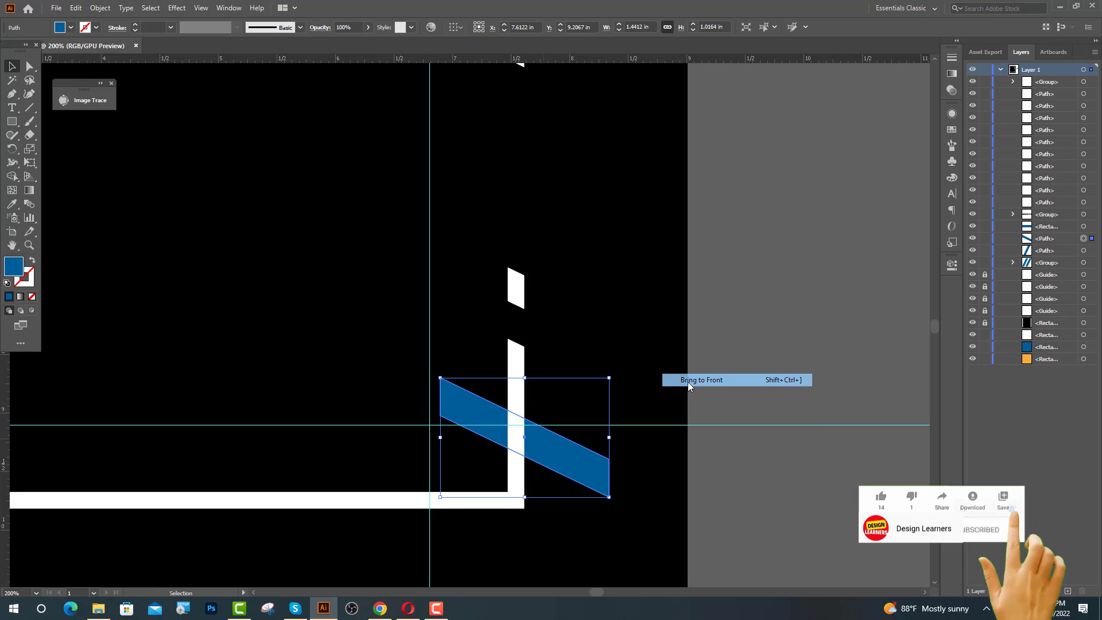
# - Ungroup the frame and cut the stripe out of its right edge near the lower corner with Minus Front
pyautogui.click(520, 394)
pyautogui.rightClick(521, 396)
pyautogui.click(572, 492)
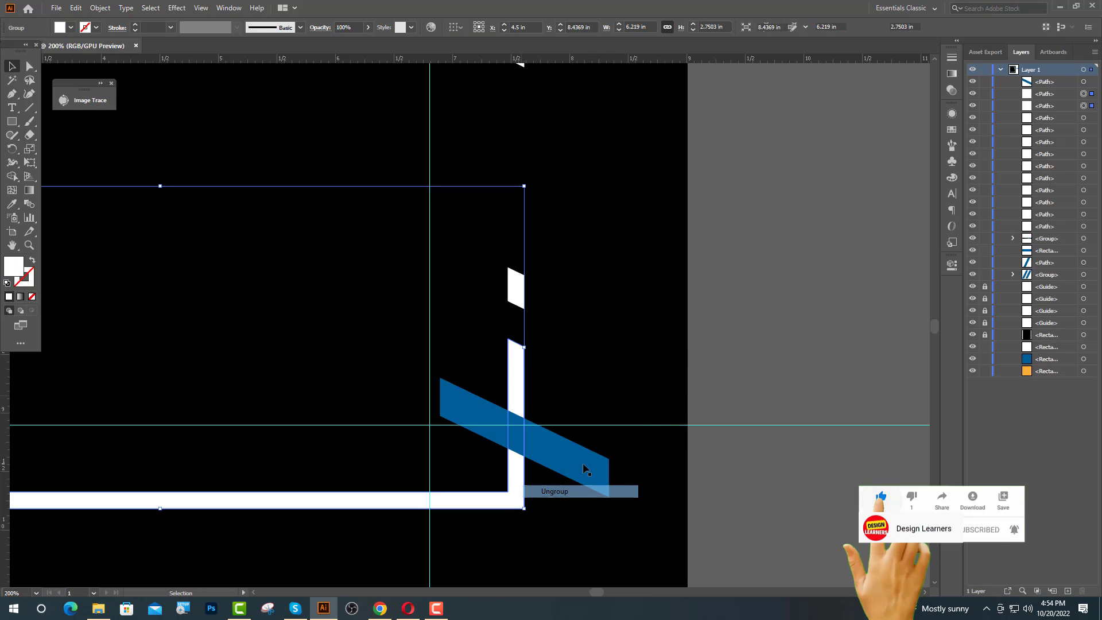
pyautogui.click(524, 421)
pyautogui.keyDown('shift'); pyautogui.click(517, 391); pyautogui.keyUp('shift')
pyautogui.click(953, 264)
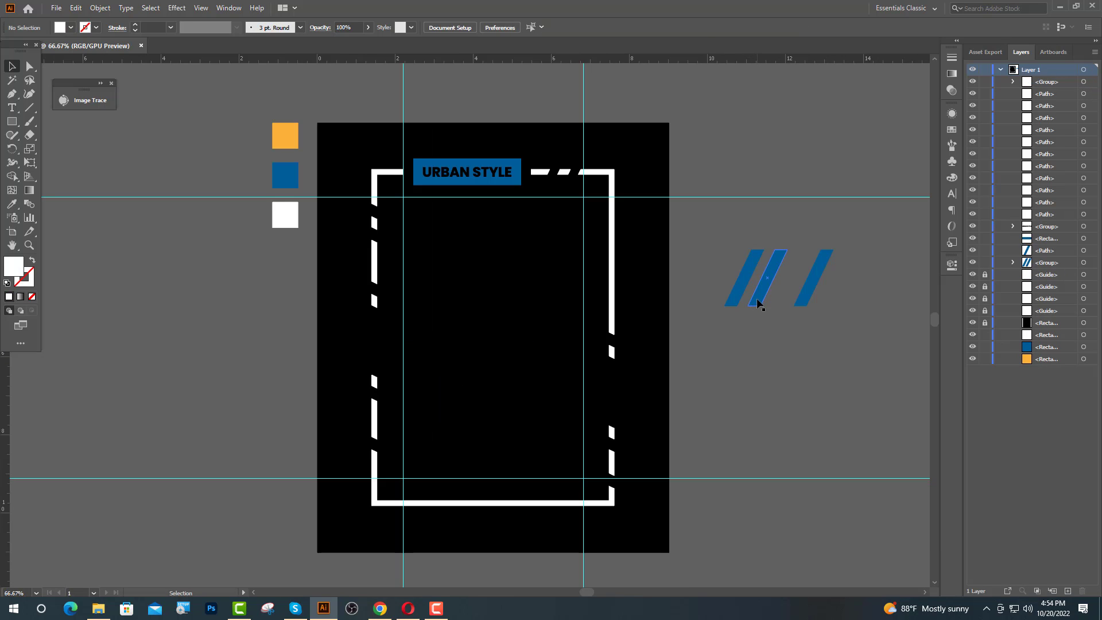
# - Place a copy of the blue stripe pair, rotated 90°, across the upper right edge of the frame, in front and starting at the horizontal guide
pyautogui.moveTo(757, 303); pyautogui.dragTo(624, 288)
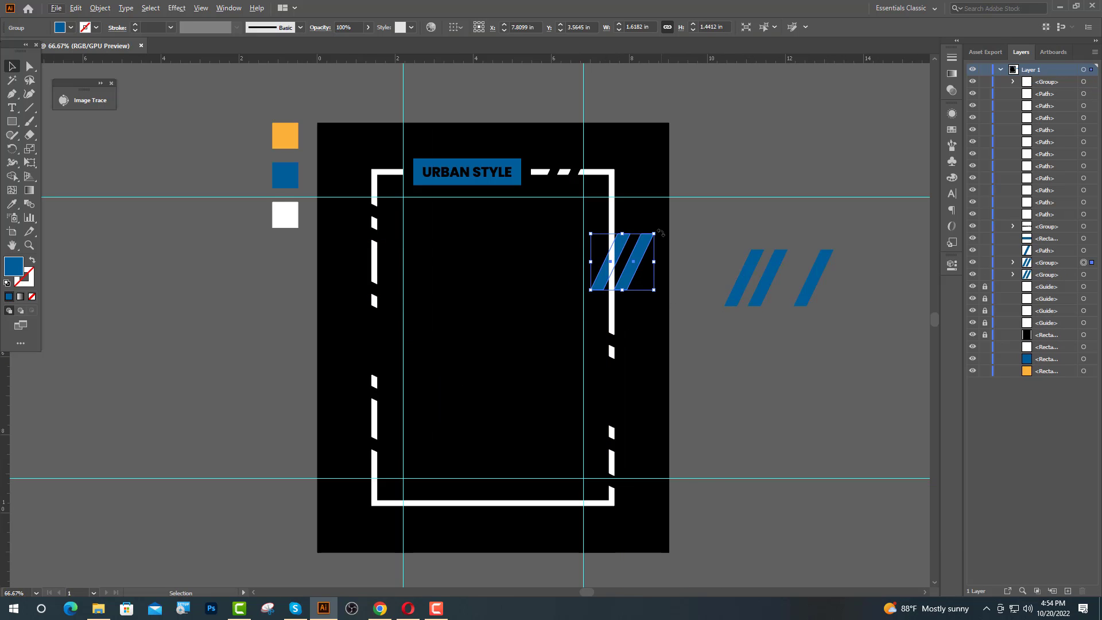
pyautogui.moveTo(661, 233); pyautogui.dragTo(626, 232)
pyautogui.click(631, 236)
pyautogui.rightClick(625, 231)
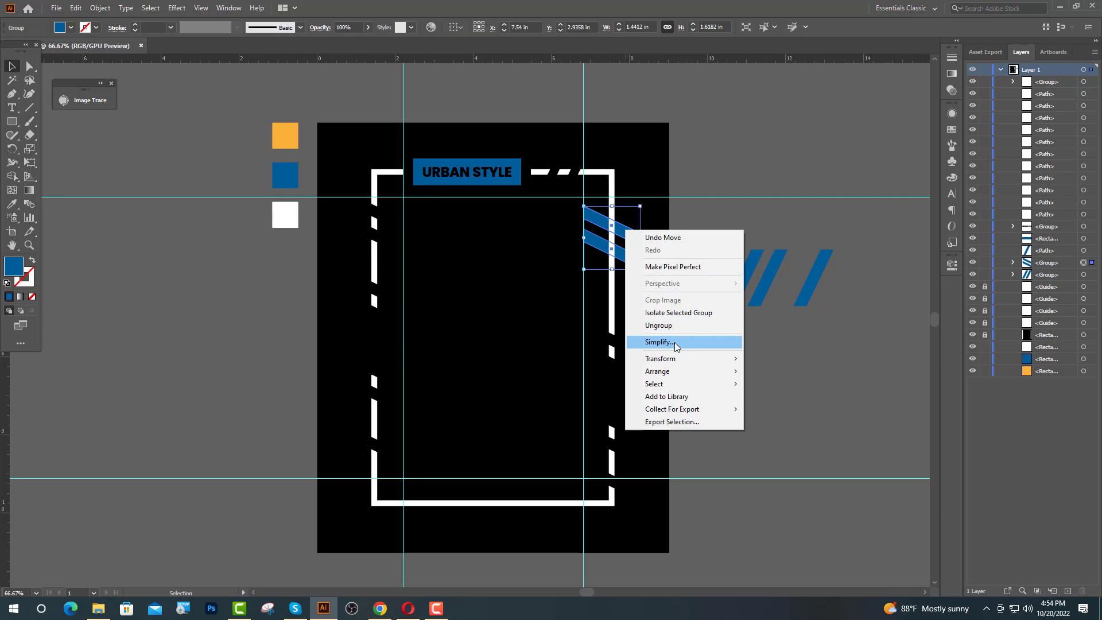
pyautogui.click(768, 368)
pyautogui.hotkey('ctrl', '=')
pyautogui.hotkey('ctrl', '=')
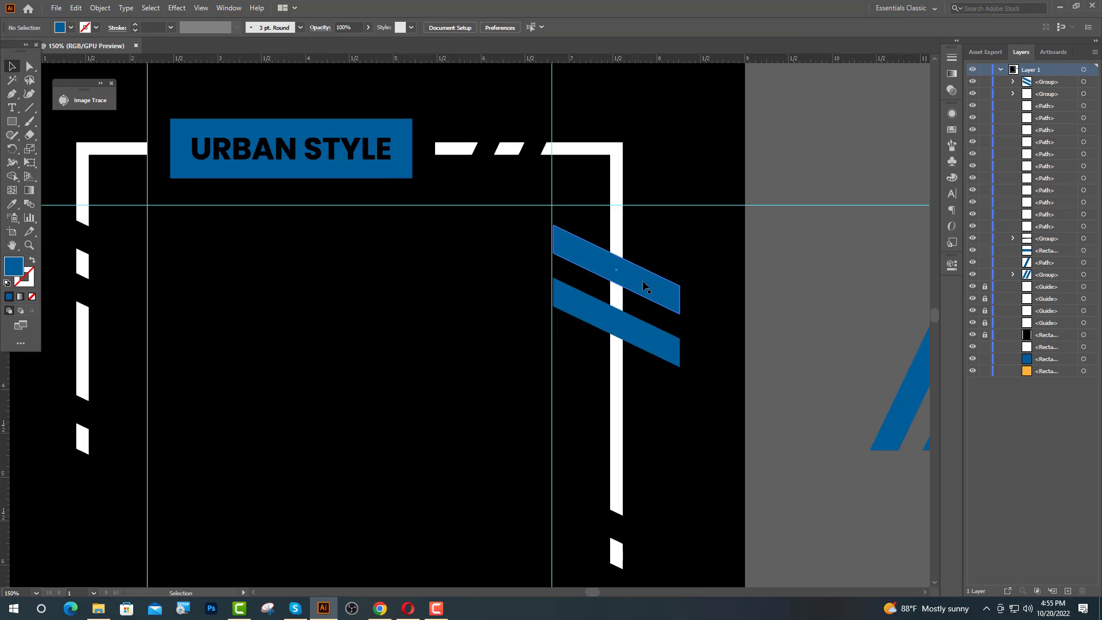
pyautogui.moveTo(644, 285); pyautogui.dragTo(644, 262)
pyautogui.click(425, 371)
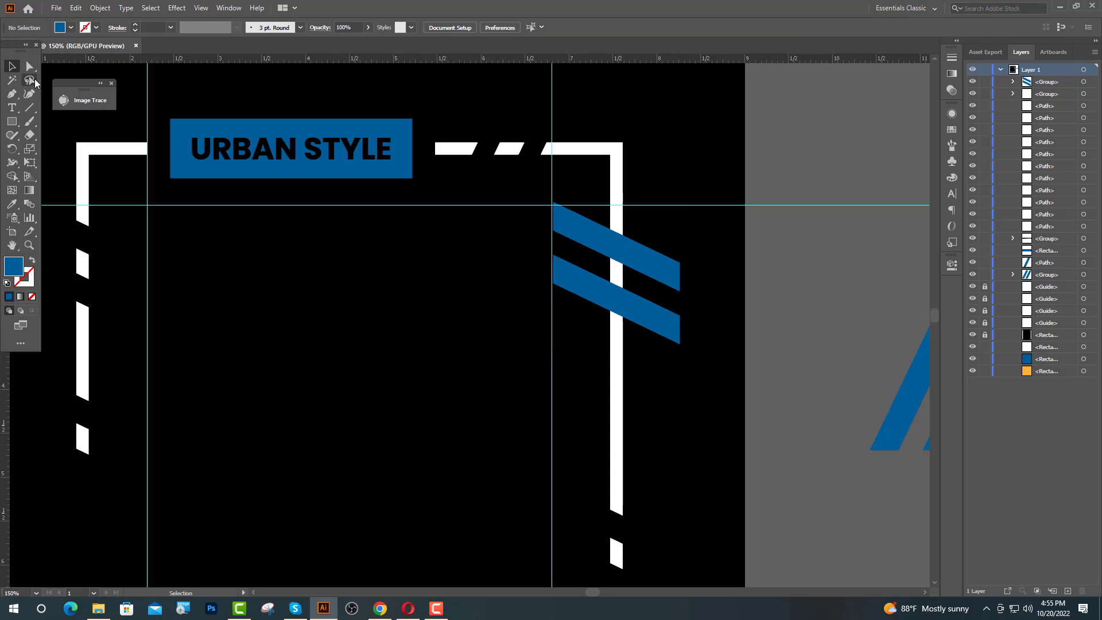
# - Stretch the lower edge of the second stripe on the frame's upper right side downward into a tall slanted block
pyautogui.click(554, 284)
pyautogui.press('Down')
pyautogui.press('Down')
pyautogui.press('Down')
pyautogui.press('Down')
pyautogui.press('Down')
pyautogui.press('Down')
pyautogui.press('Down')
pyautogui.press('Down')
pyautogui.press('Down')
pyautogui.press('Down')
pyautogui.press('Down')
pyautogui.press('Down')
pyautogui.press('Down')
pyautogui.press('Down')
pyautogui.press('Down')
pyautogui.press('Down')
pyautogui.press('Down')
pyautogui.press('Down')
pyautogui.press('Down')
pyautogui.press('Down')
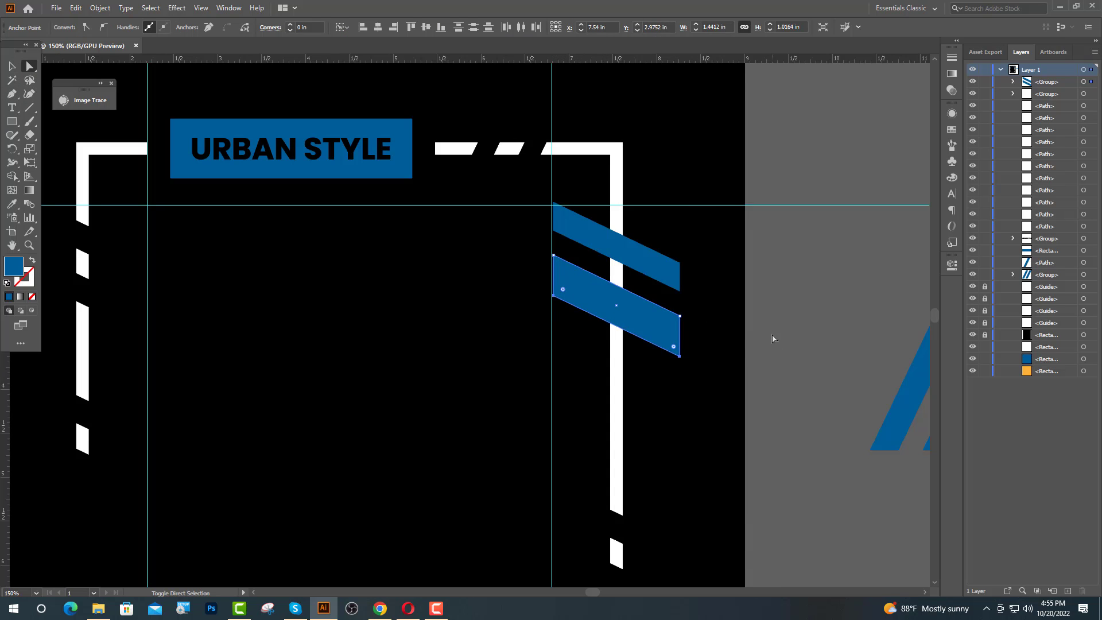
pyautogui.press('Down')
pyautogui.press('Down')
pyautogui.press('Down')
pyautogui.press('Down')
pyautogui.press('Down')
pyautogui.press('Down')
pyautogui.press('Down')
pyautogui.press('Down')
pyautogui.press('Down')
pyautogui.press('Down')
pyautogui.press('Down')
pyautogui.press('Down')
pyautogui.press('Down')
pyautogui.press('Down')
pyautogui.press('Down')
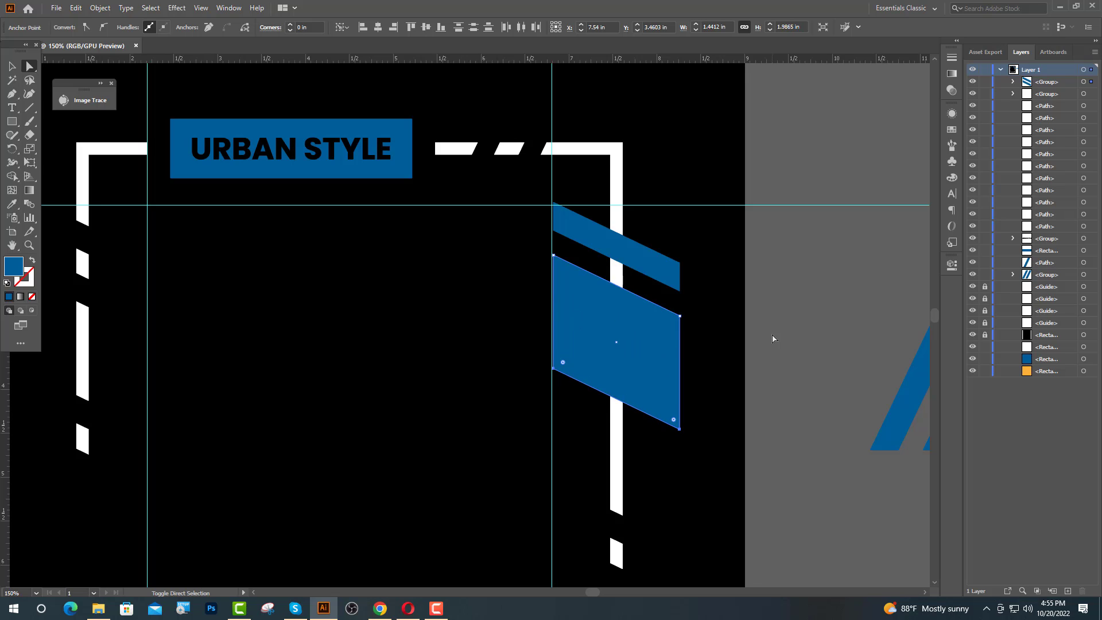
pyautogui.press('v')
pyautogui.click(366, 344)
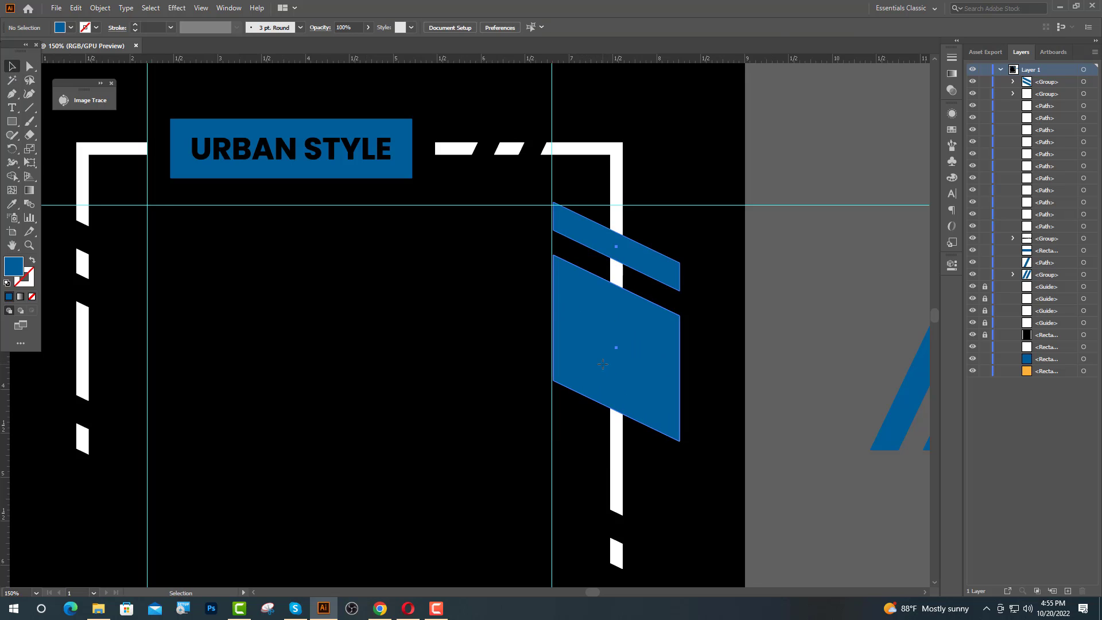
# - Cut the thin stripe and tall block out of the frame's upper right edge with Minus Front
pyautogui.click(632, 344)
pyautogui.keyDown('shift'); pyautogui.click(618, 468); pyautogui.keyUp('shift')
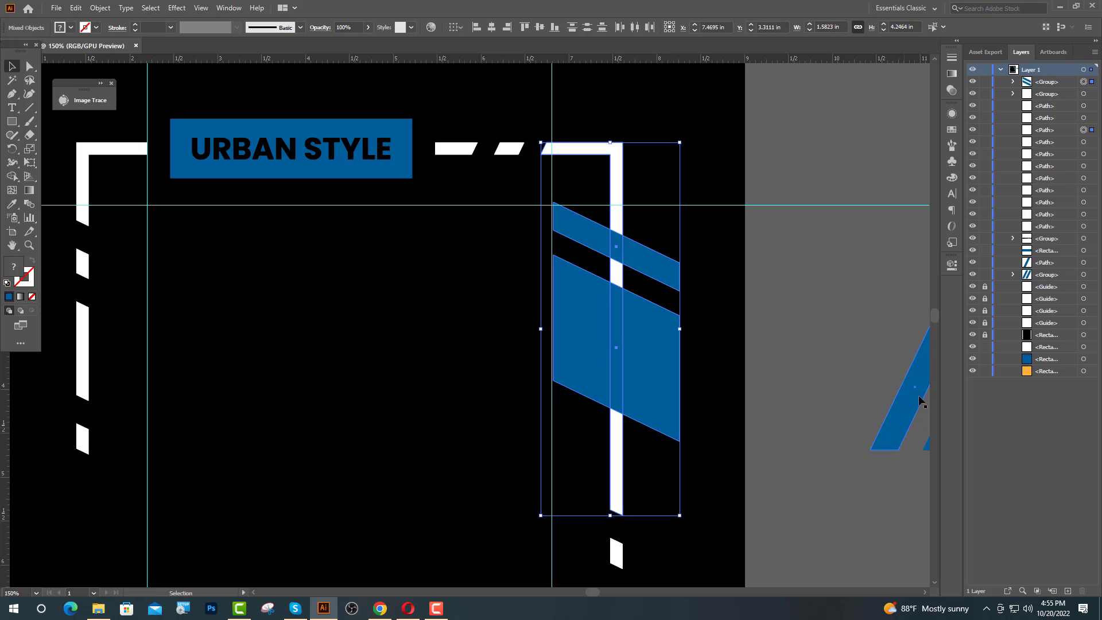
pyautogui.click(952, 265)
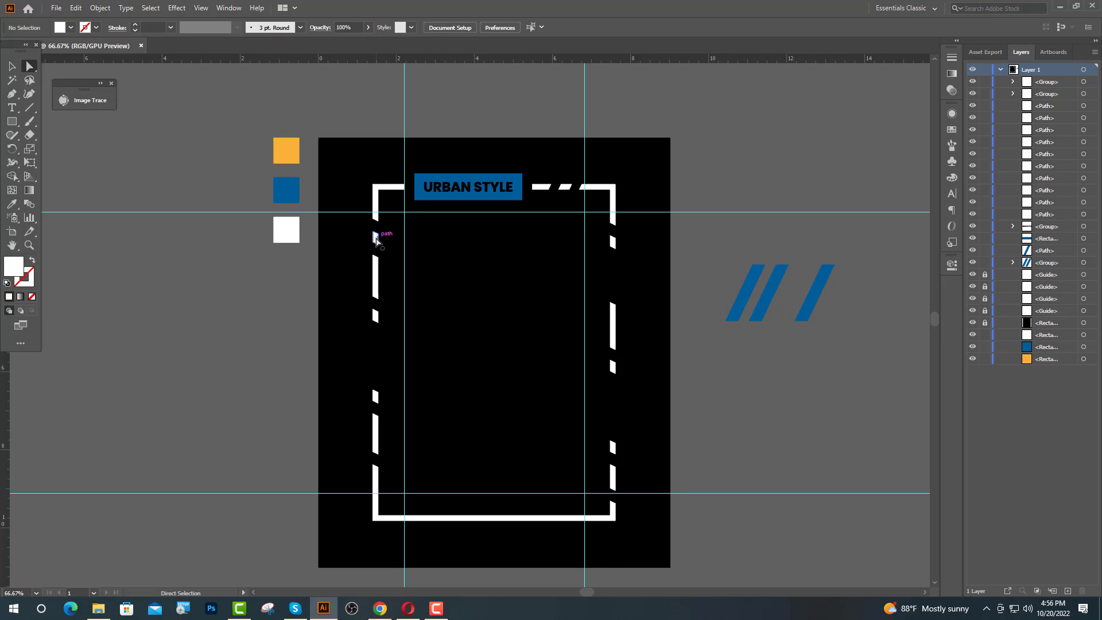
# - Recolour the frame's upper left segment, the slanted top segment and the lower right segment with the orange swatch colour
pyautogui.click(377, 238)
pyautogui.keyDown('shift'); pyautogui.click(565, 190); pyautogui.keyUp('shift')
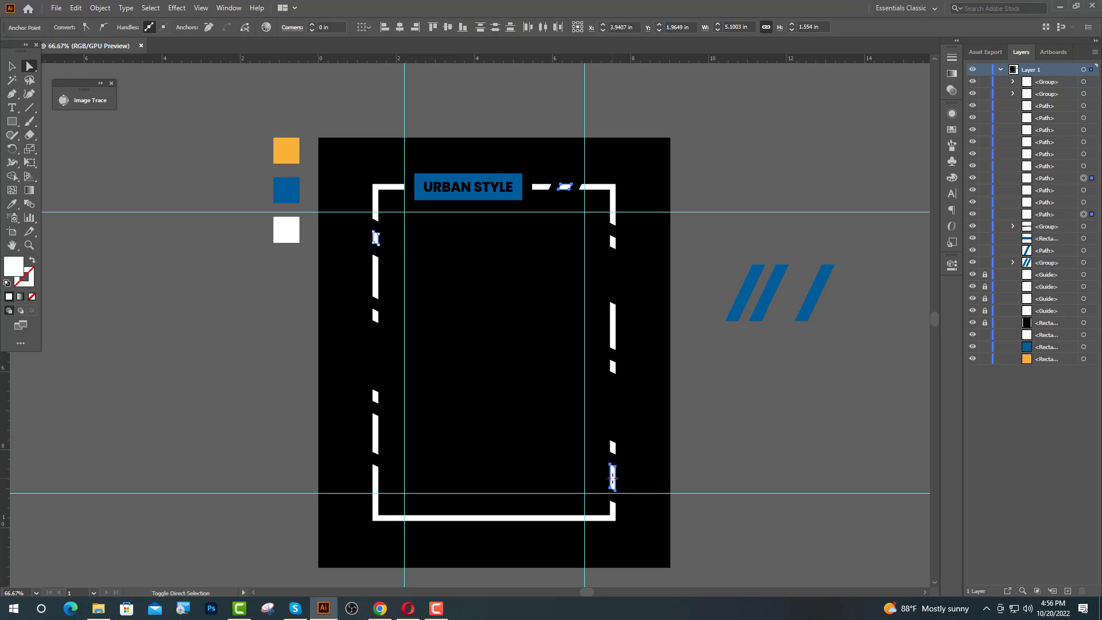
pyautogui.click(12, 204)
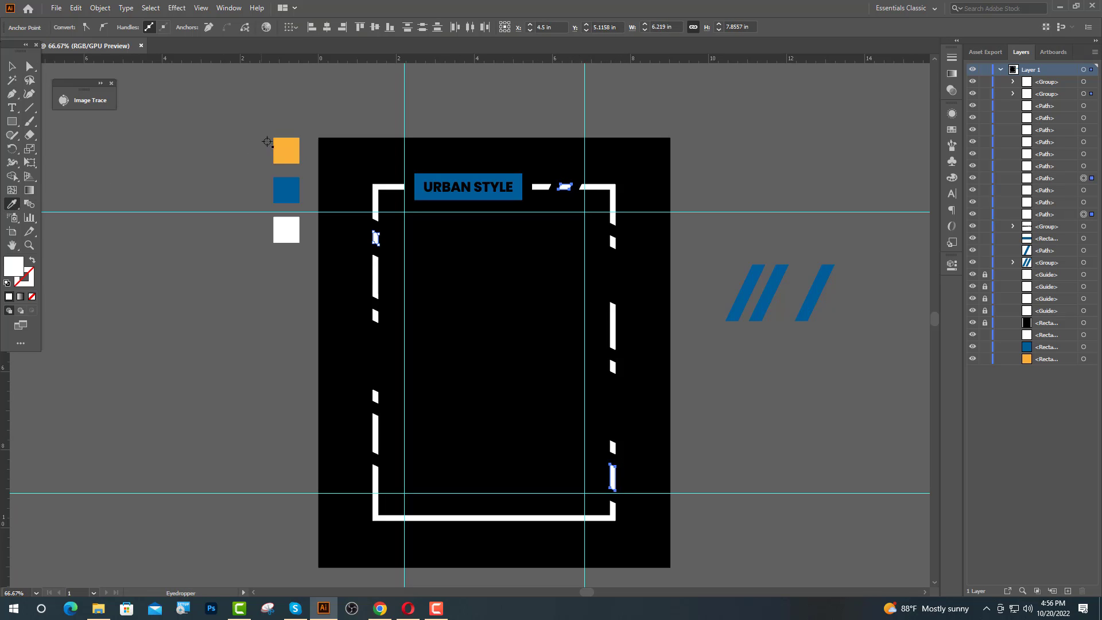
pyautogui.click(288, 149)
pyautogui.hotkey('ctrl', 'shift', 'a')
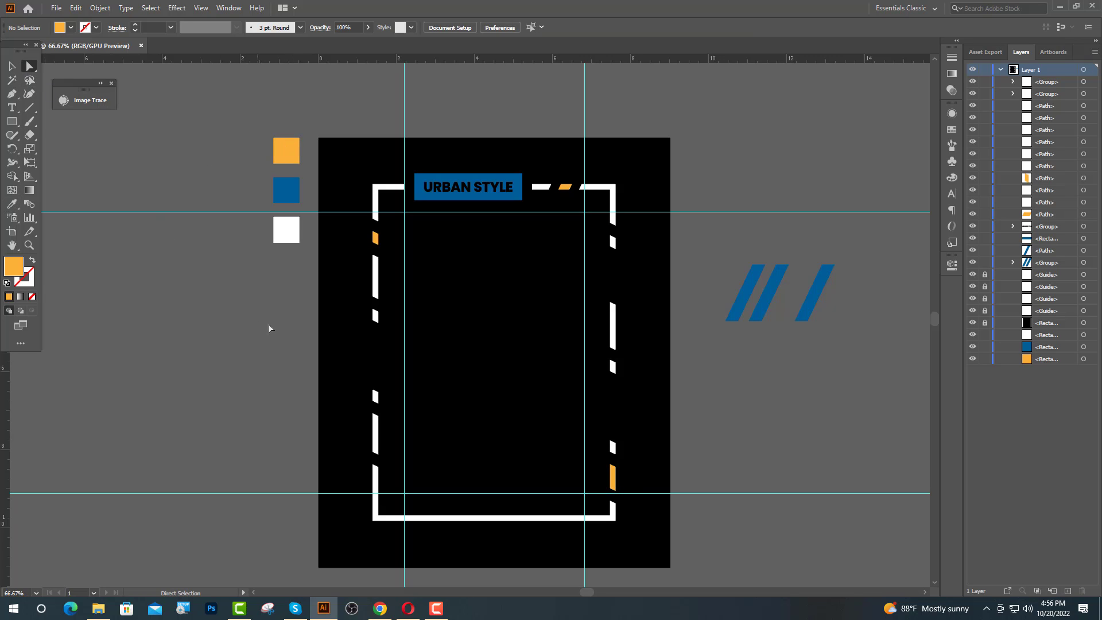
# - Recolour two segments on the frame's left side and two small segments on its right side with the blue swatch colour
pyautogui.click(376, 316)
pyautogui.keyDown('shift'); pyautogui.click(376, 433); pyautogui.keyUp('shift')
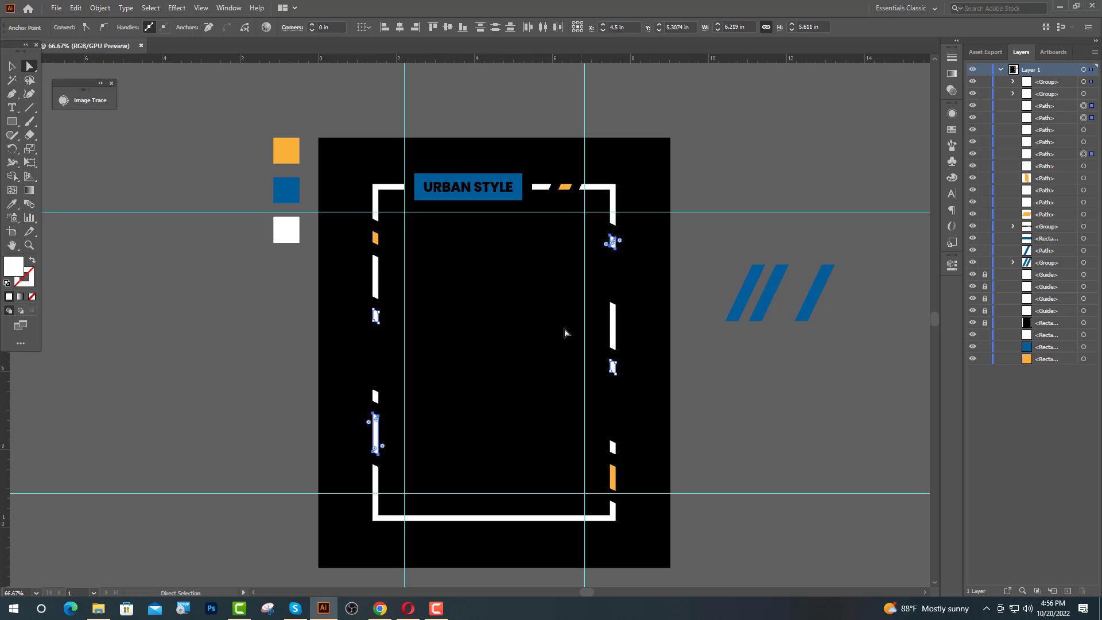
pyautogui.click(12, 206)
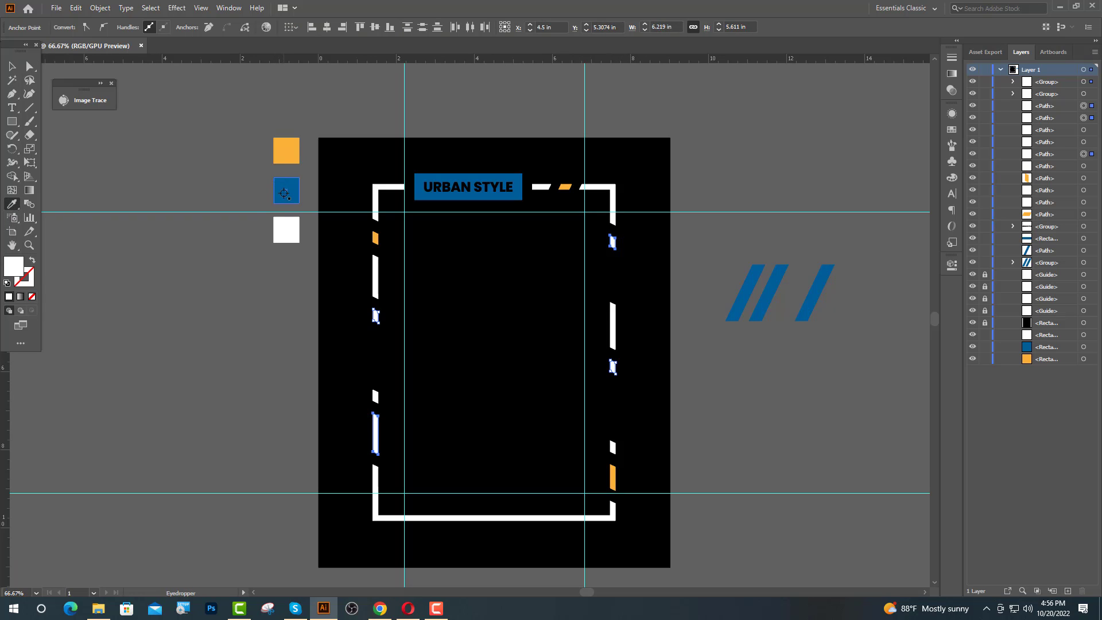
pyautogui.click(284, 193)
pyautogui.press('v')
pyautogui.click(431, 318)
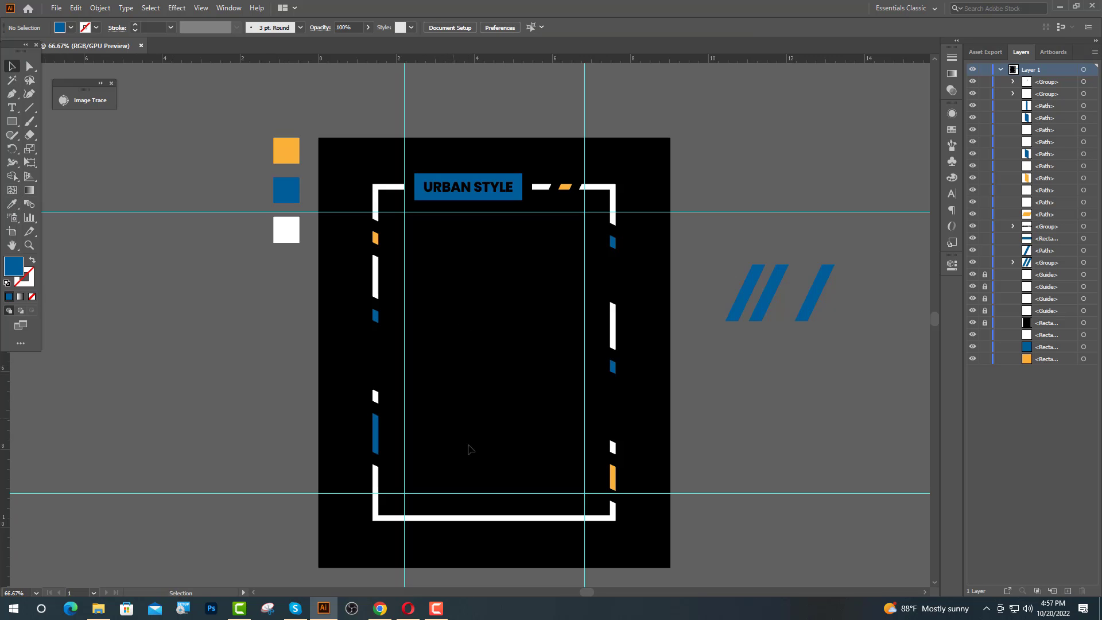
# - Draw a blue rectangle about 2.05 × 0.54 in over the frame's bottom edge and centre it horizontally on the artboard
pyautogui.scroll(1, 519, 529)
pyautogui.scroll(1, 495, 515)
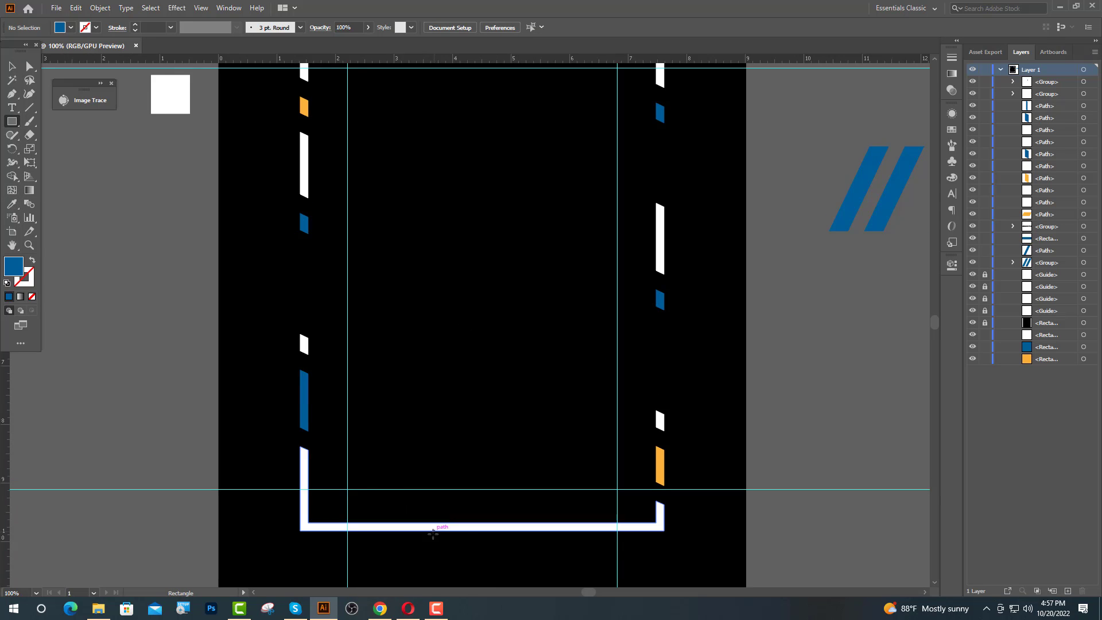
pyautogui.moveTo(400, 510); pyautogui.dragTo(521, 542)
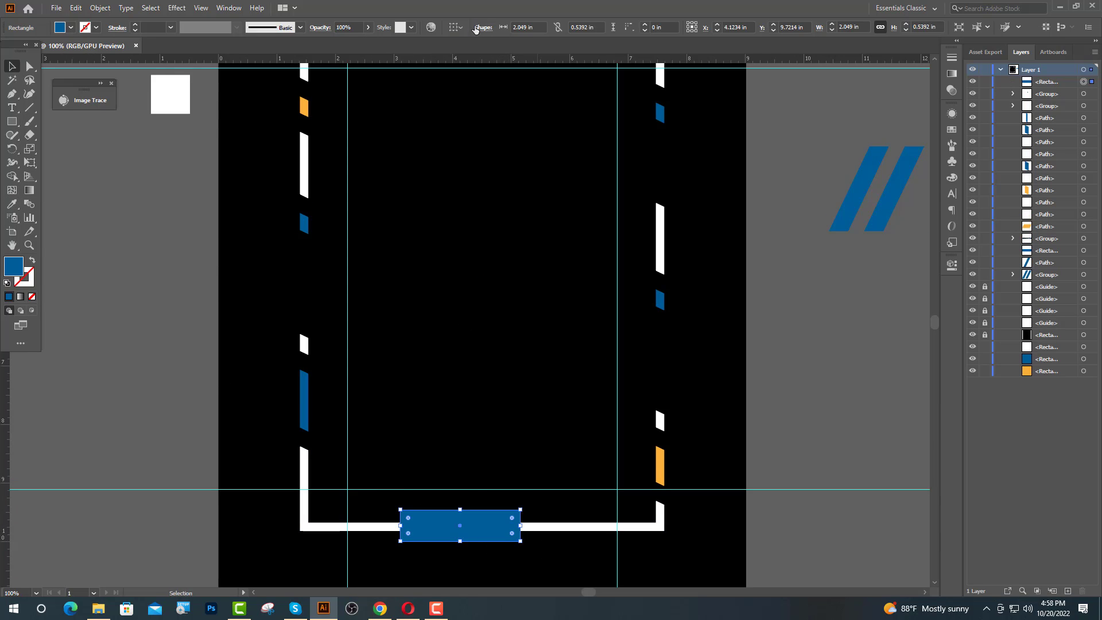
pyautogui.press('v')
pyautogui.click(456, 27)
pyautogui.click(475, 65)
pyautogui.click(491, 29)
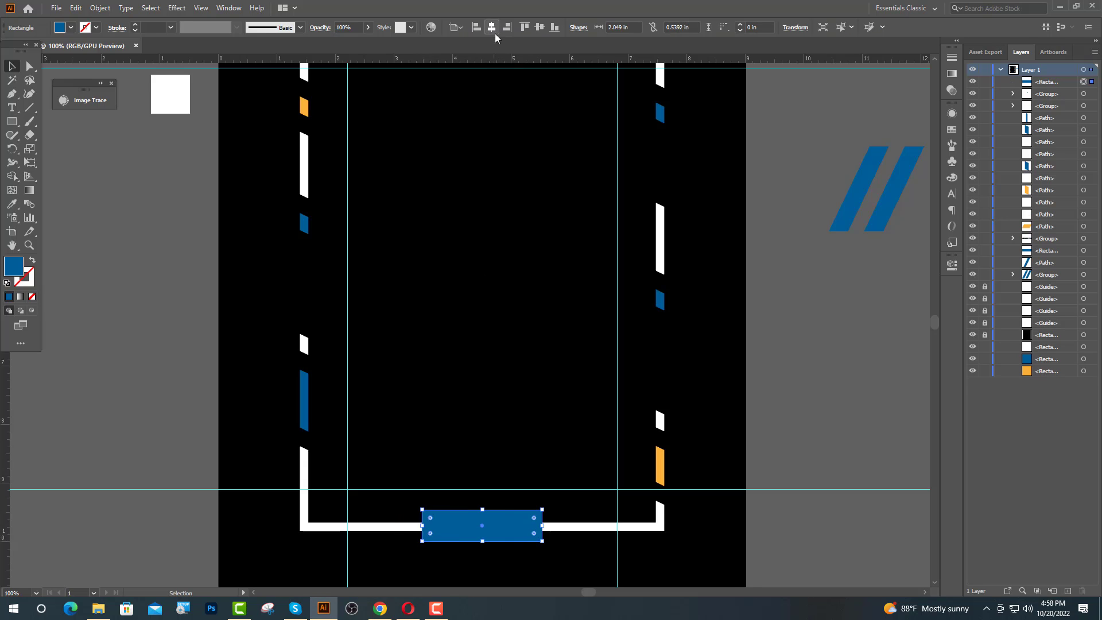
# - Cut the blue rectangle out of the frame's bottom edge with Minus Front
pyautogui.click(555, 388)
pyautogui.scroll(1, 555, 388)
pyautogui.moveTo(620, 466); pyautogui.dragTo(619, 466)
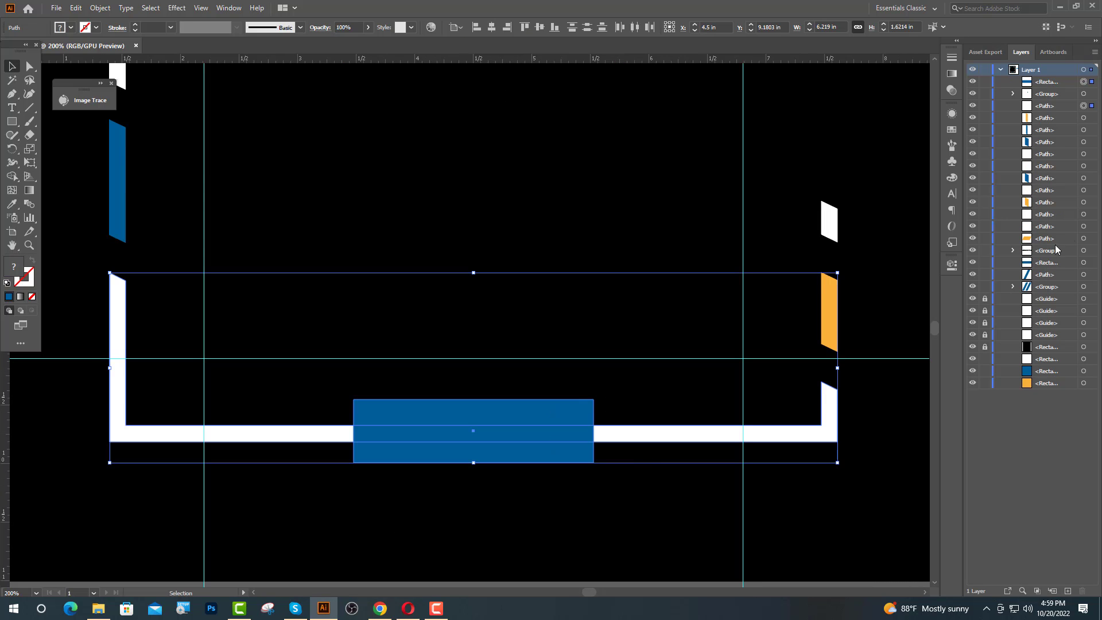
pyautogui.click(952, 267)
pyautogui.click(827, 411)
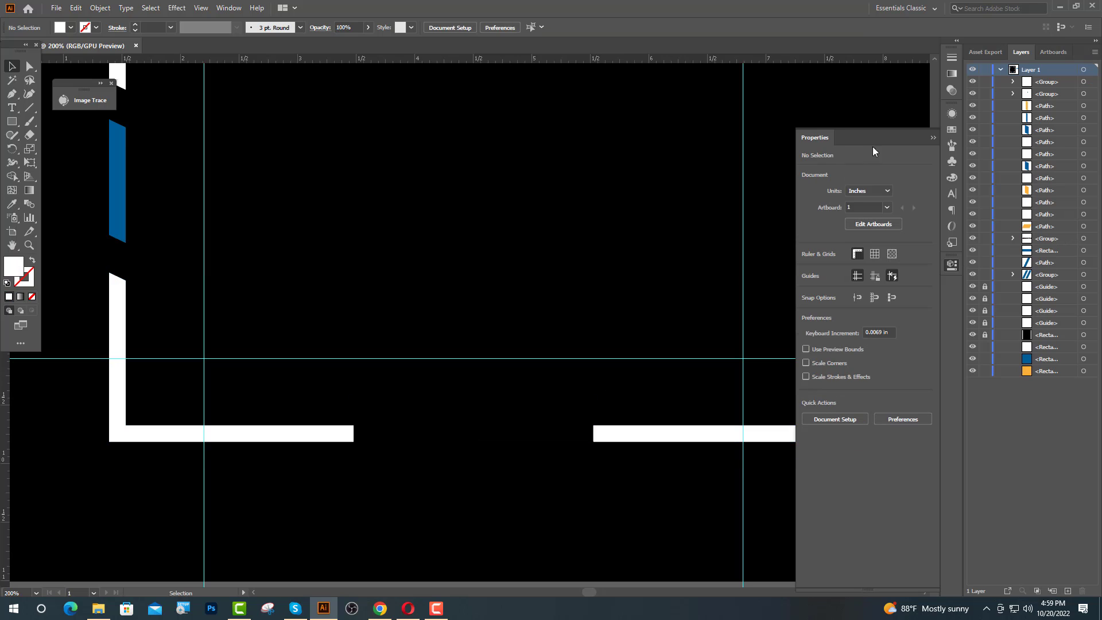
pyautogui.click(933, 140)
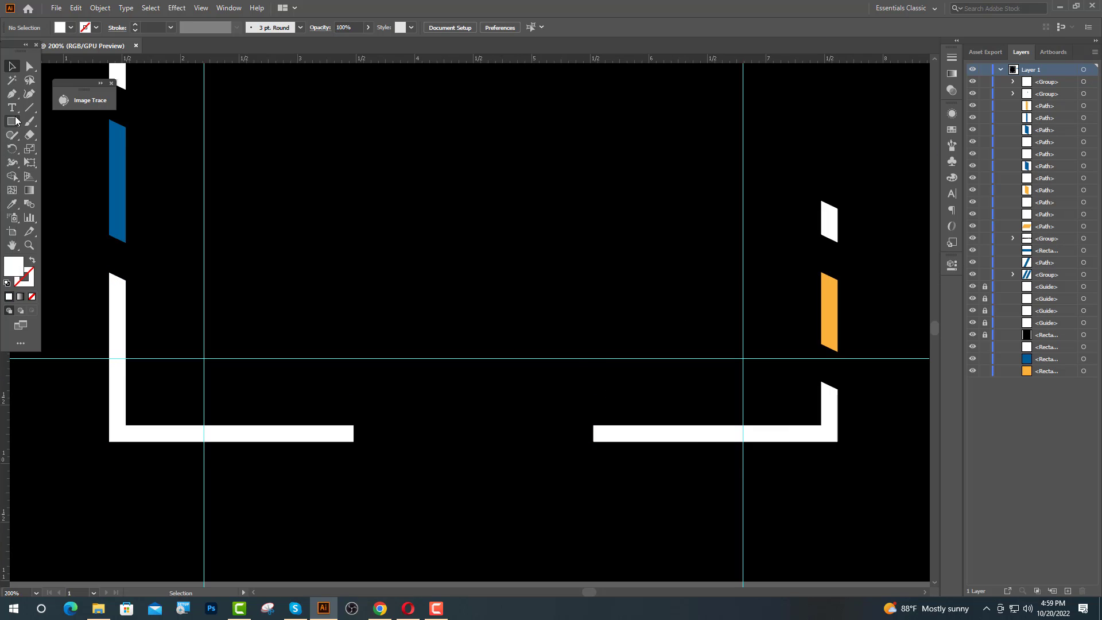
# - Draw a rectangle about 1.53 × 0.42 in centred in the bottom gap and fill it with the frame's orange
pyautogui.moveTo(381, 408)
pyautogui.mouseDown()
pyautogui.moveTo(516, 453)
pyautogui.moveTo(561, 453)
pyautogui.mouseUp()
pyautogui.click(10, 66)
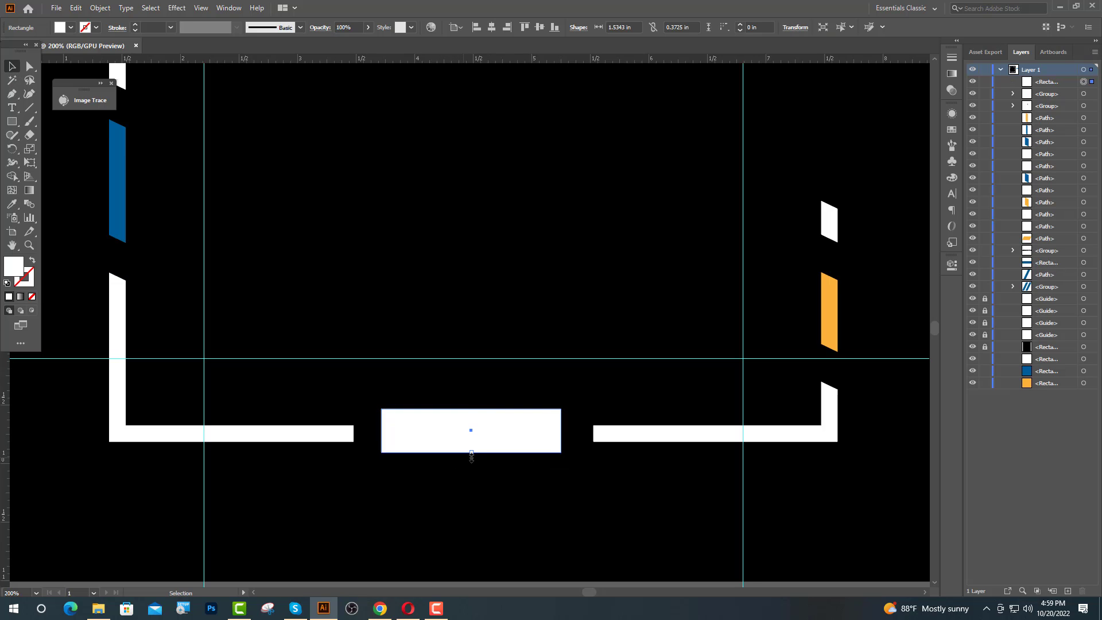
pyautogui.moveTo(472, 453); pyautogui.dragTo(471, 458)
pyautogui.hotkey('ctrl', '-')
pyautogui.press('i')
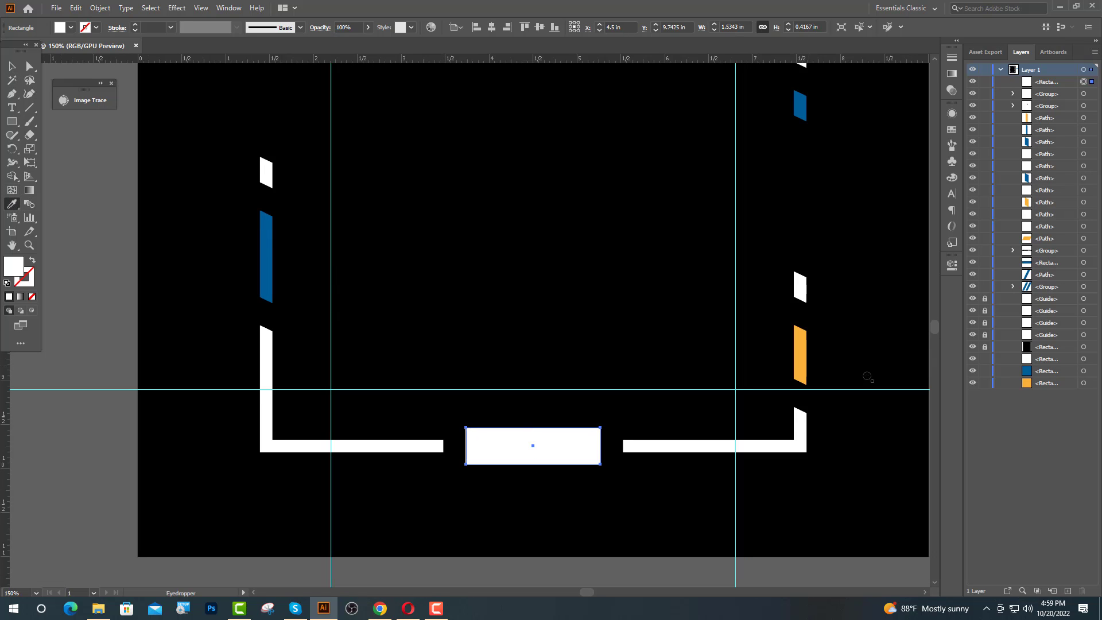
pyautogui.click(798, 360)
pyautogui.hotkey('ctrl', 'shift', 'a')
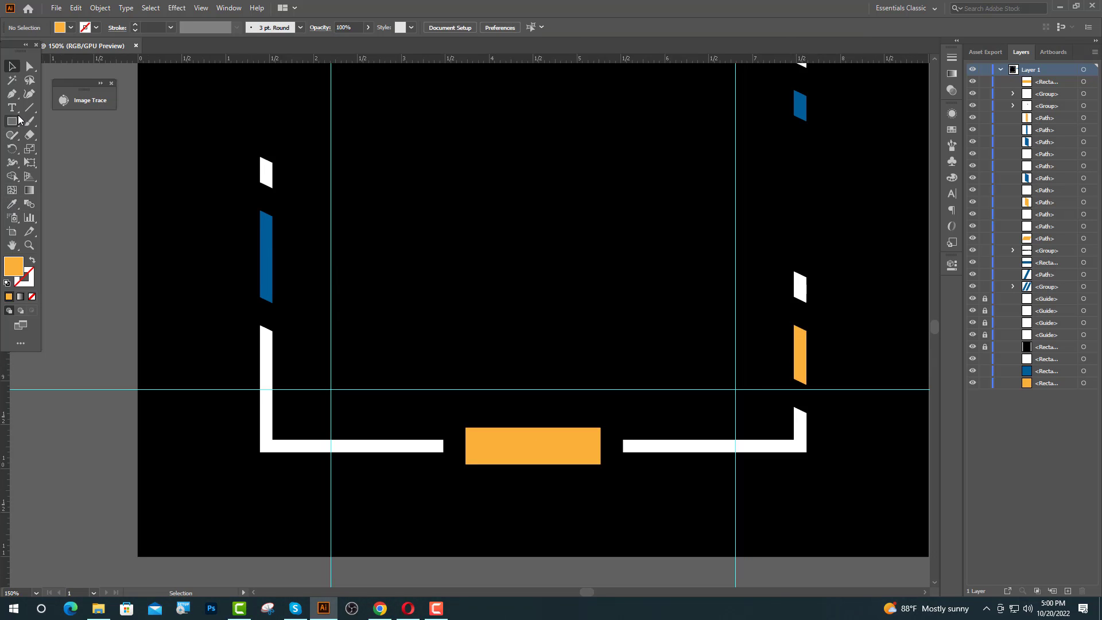
# - Add the text "EST. 2022" at 20 pt over the orange rectangle
pyautogui.press('t')
pyautogui.click(487, 447)
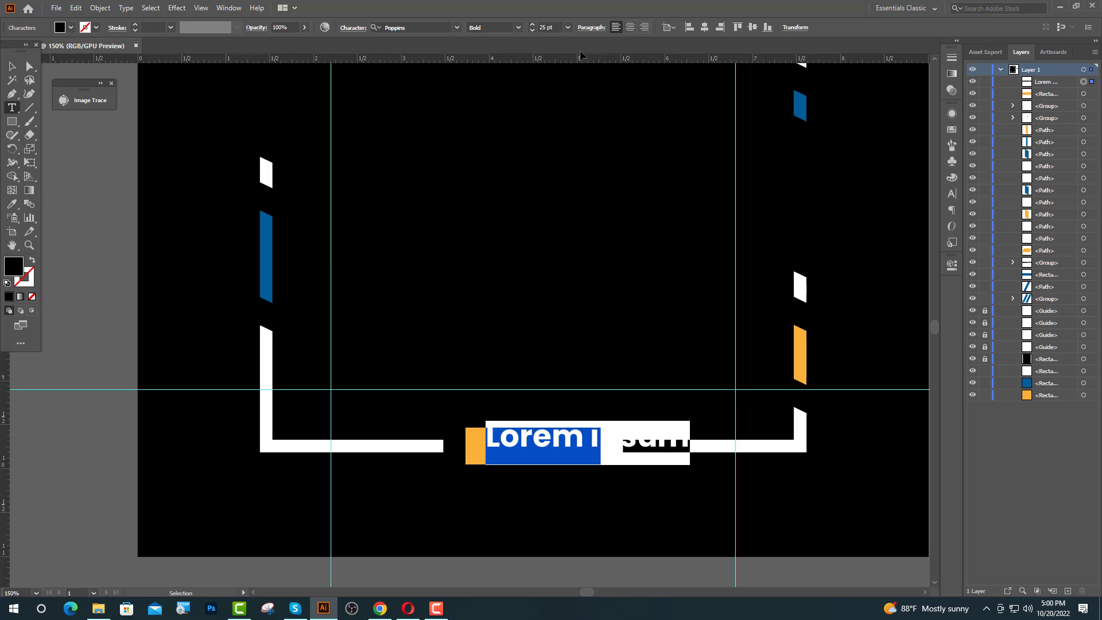
pyautogui.doubleClick(547, 27)
pyautogui.write('20pt')
pyautogui.press('Return')
pyautogui.write('EST. 2022')
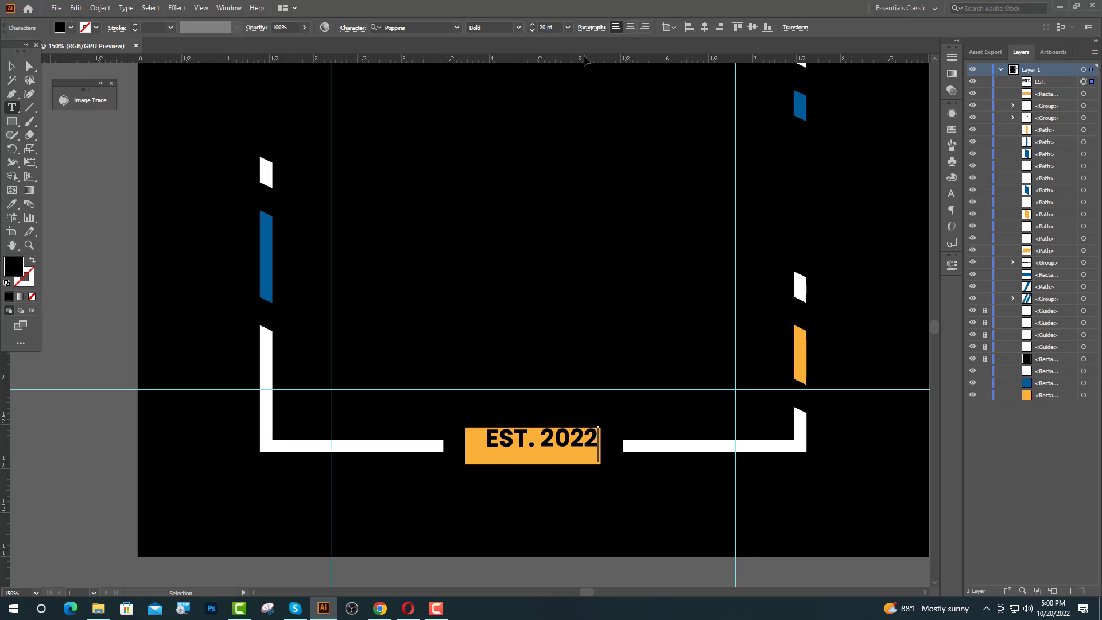
pyautogui.press('Escape')
# - Convert "EST. 2022" to outlines and centre it horizontally and vertically with the orange rectangle
pyautogui.rightClick(519, 443)
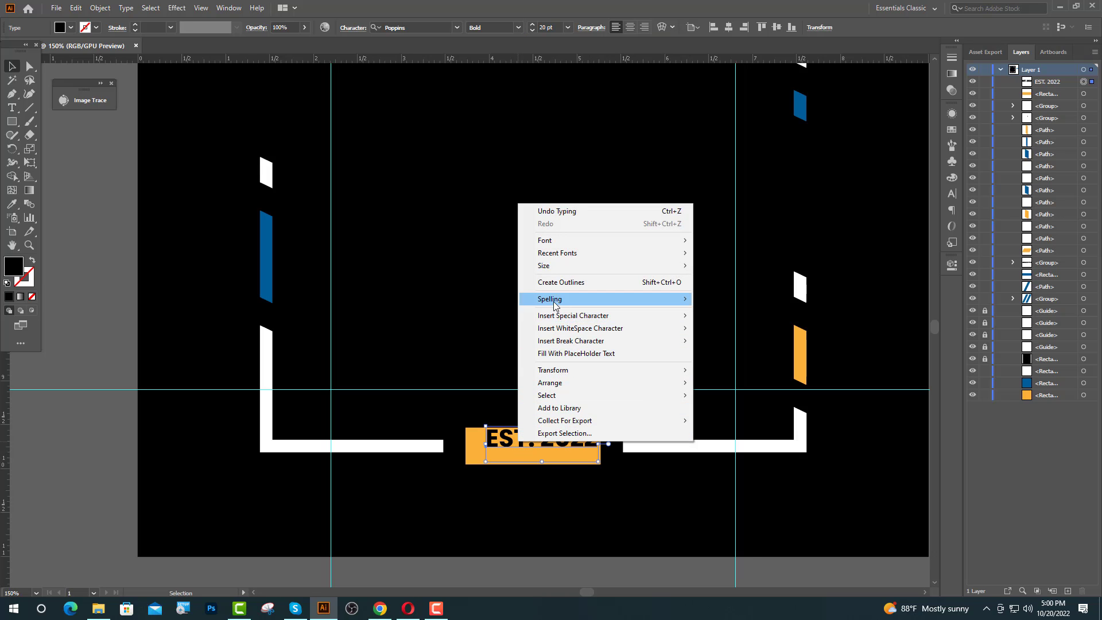
pyautogui.click(557, 287)
pyautogui.keyDown('shift'); pyautogui.click(540, 460); pyautogui.keyUp('shift')
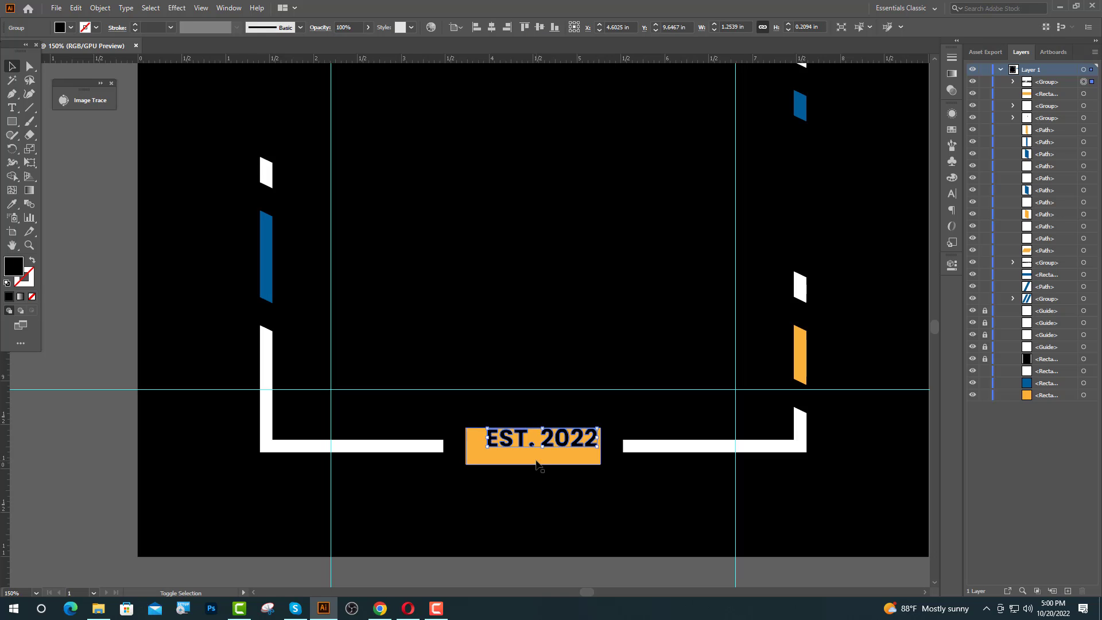
pyautogui.click(492, 27)
pyautogui.click(539, 27)
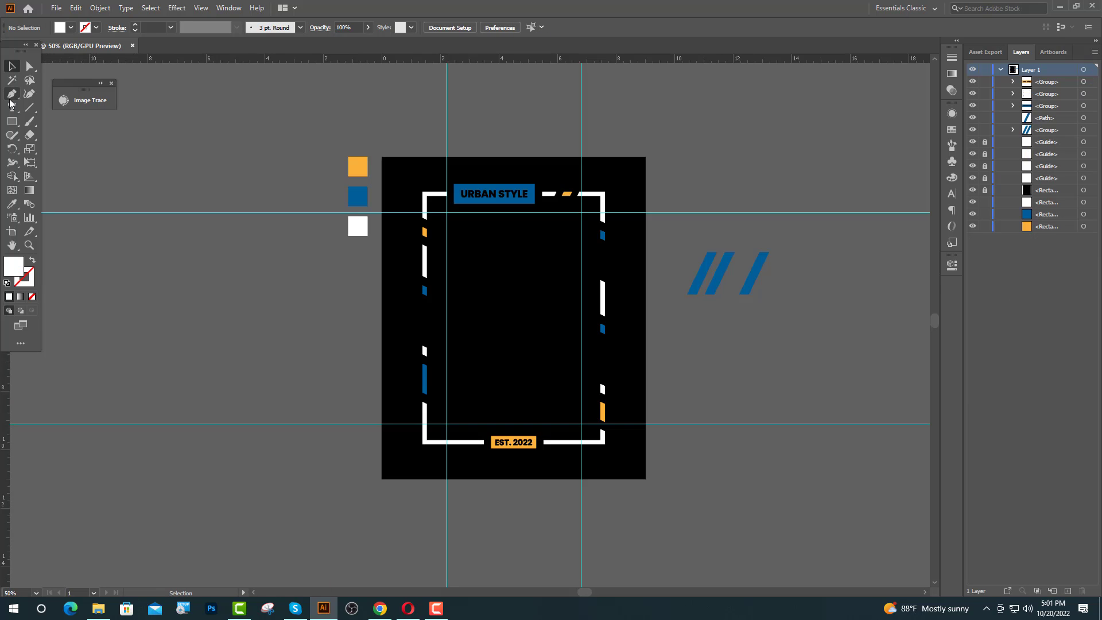
# - Add the text "LO" at 180 pt in the upper part of the frame
pyautogui.click(12, 107)
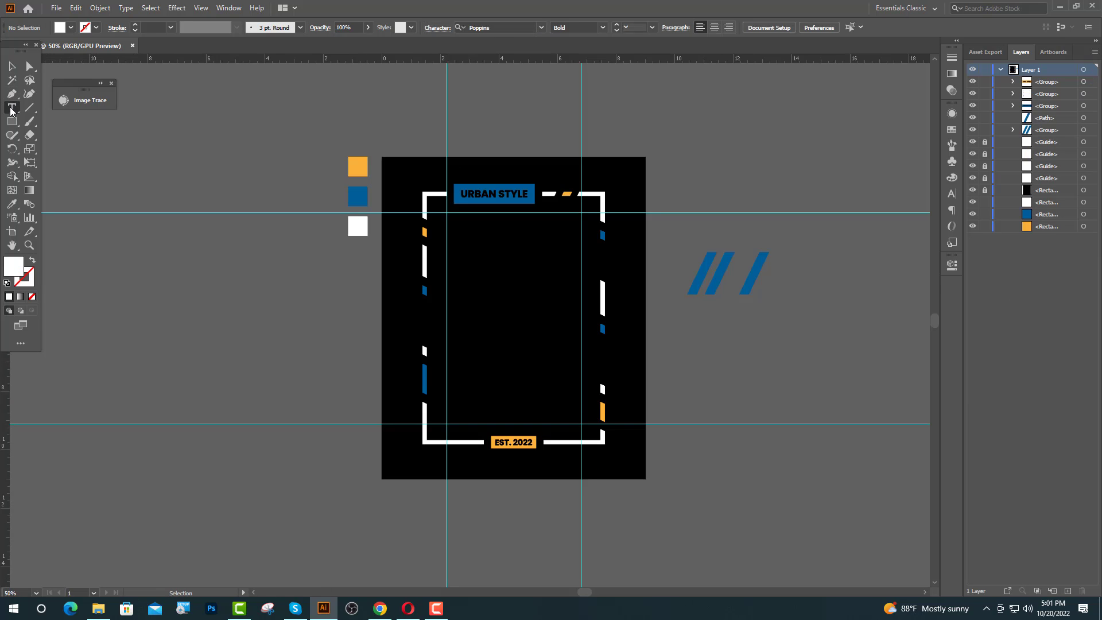
pyautogui.click(466, 267)
pyautogui.click(545, 27)
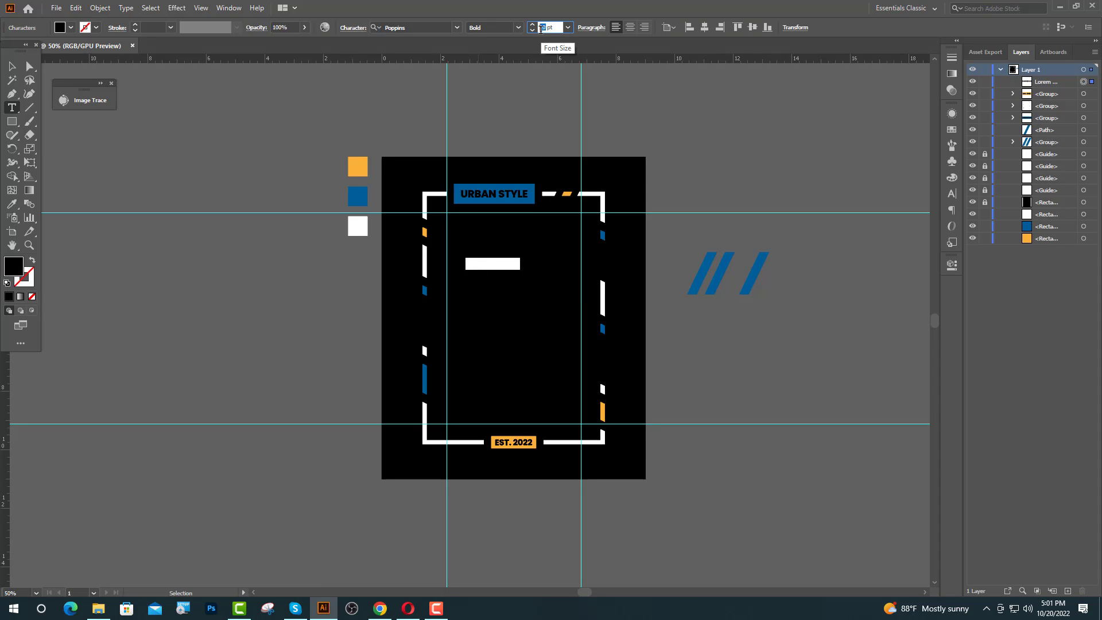
pyautogui.press('Return')
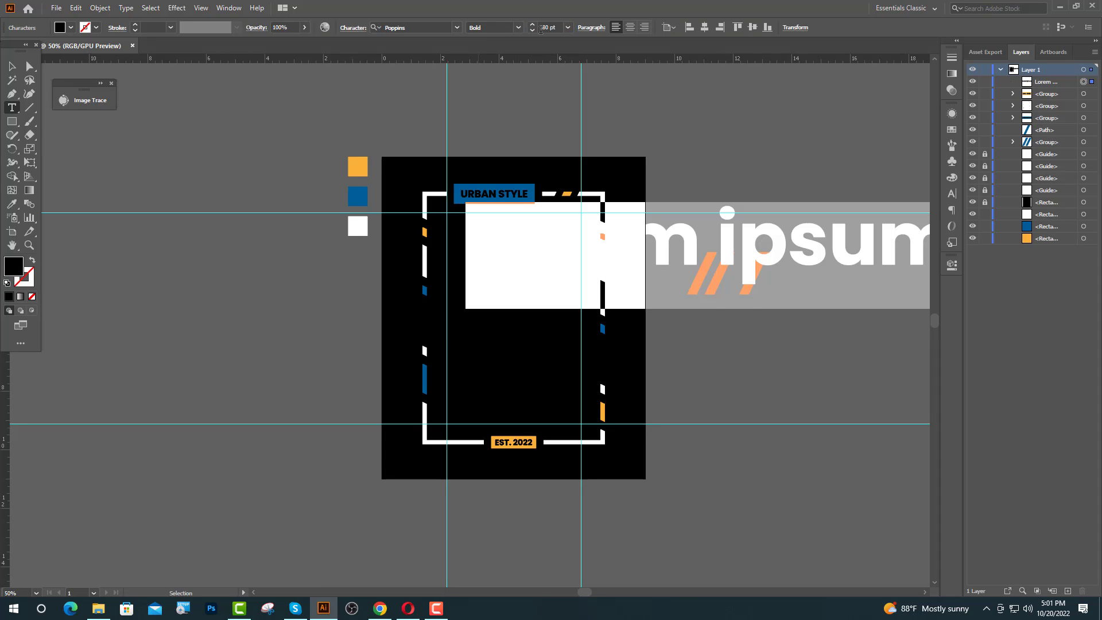
pyautogui.write('LO')
pyautogui.press('Escape')
# - Move "LO" toward the left vertical guide, convert it to outlines and fill it with the white swatch colour
pyautogui.moveTo(514, 259); pyautogui.dragTo(491, 273)
pyautogui.rightClick(493, 268)
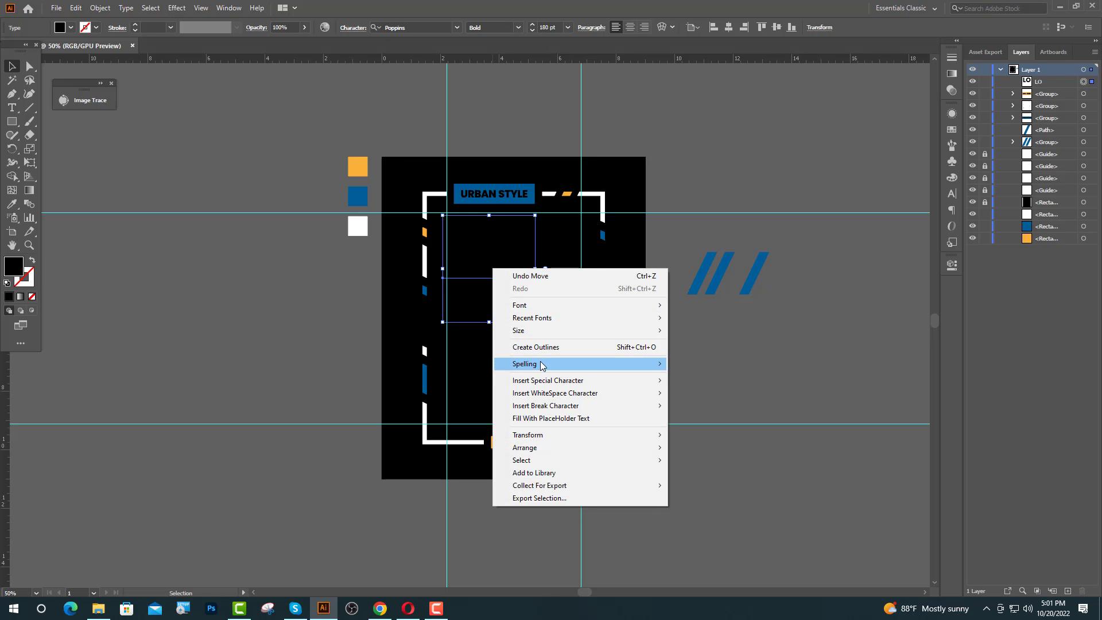
pyautogui.click(537, 348)
pyautogui.press('i')
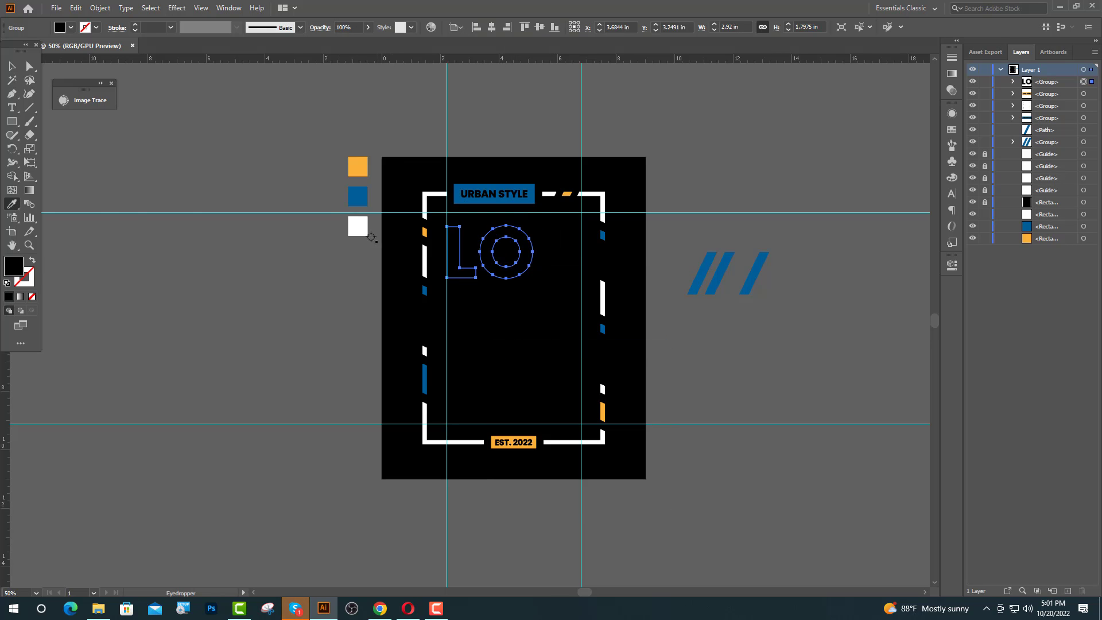
pyautogui.click(358, 228)
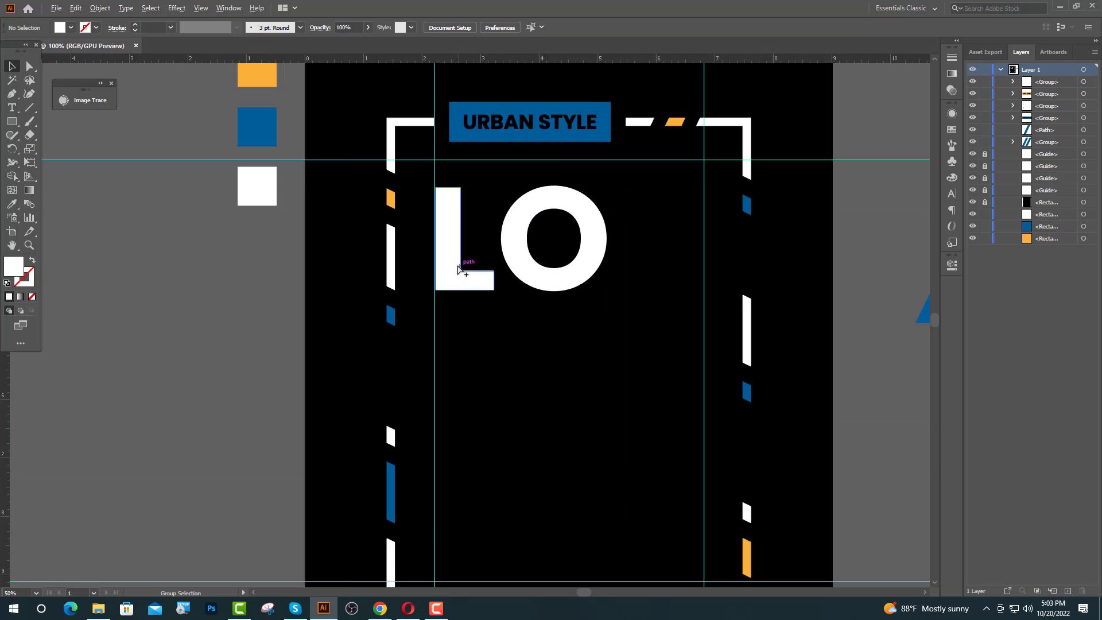
# - Align "LO" to the left guide, scale it proportionally to the right guide and raise it to the upper horizontal guide
pyautogui.scroll(3, 459, 264)
pyautogui.moveTo(427, 305); pyautogui.dragTo(420, 306)
pyautogui.scroll(-5, 419, 373)
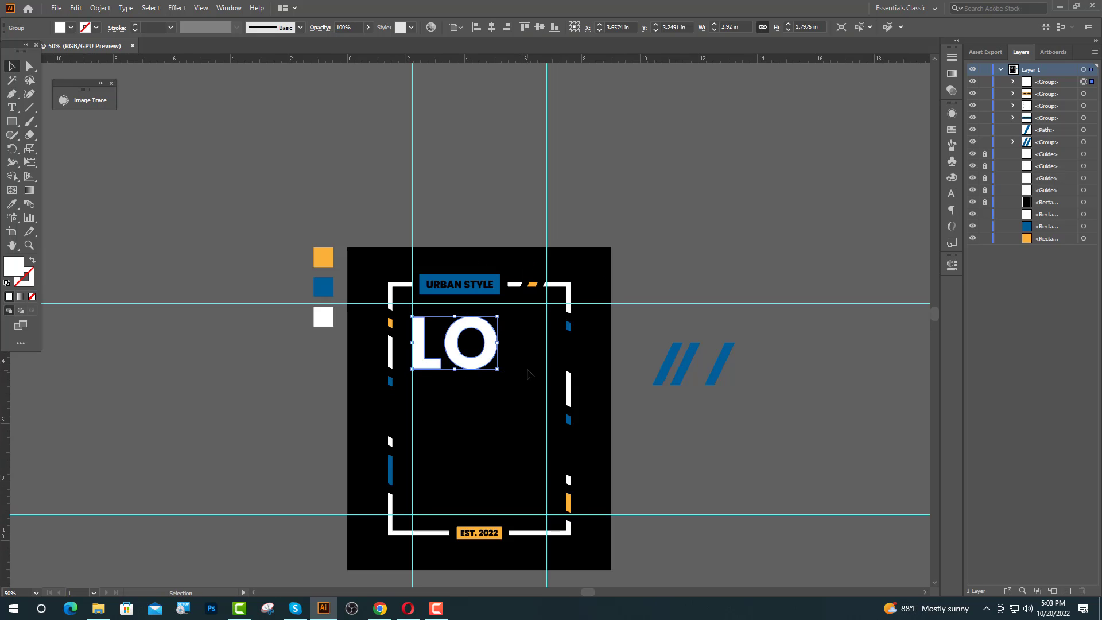
pyautogui.scroll(1, 535, 366)
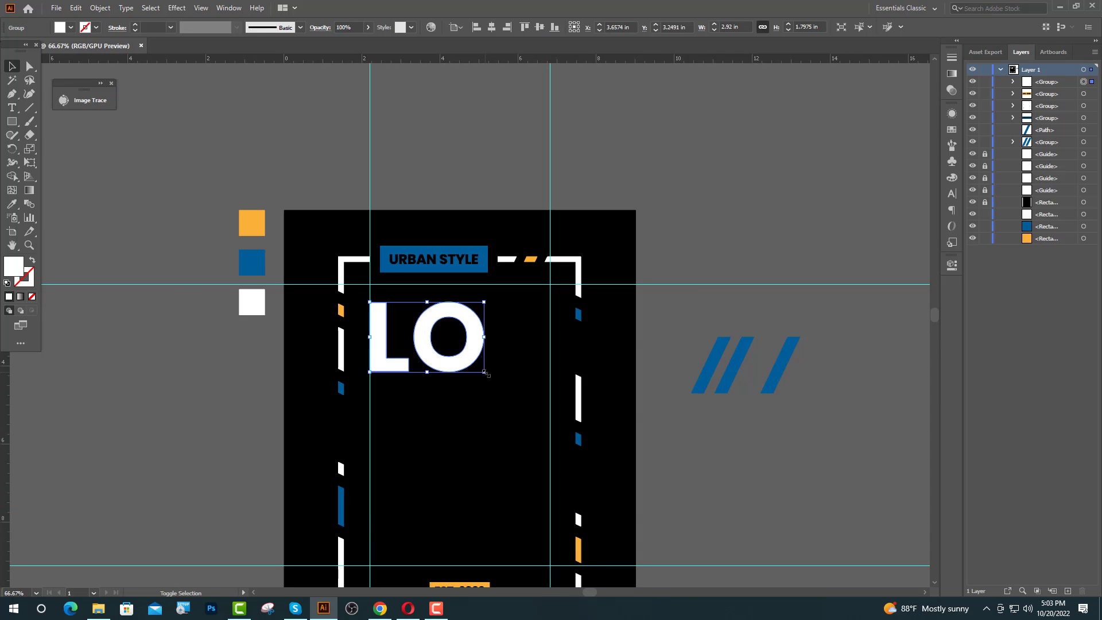
pyautogui.moveTo(485, 373); pyautogui.dragTo(584, 412)
pyautogui.click(746, 474)
pyautogui.scroll(-2, 725, 451)
pyautogui.moveTo(494, 358); pyautogui.dragTo(494, 345)
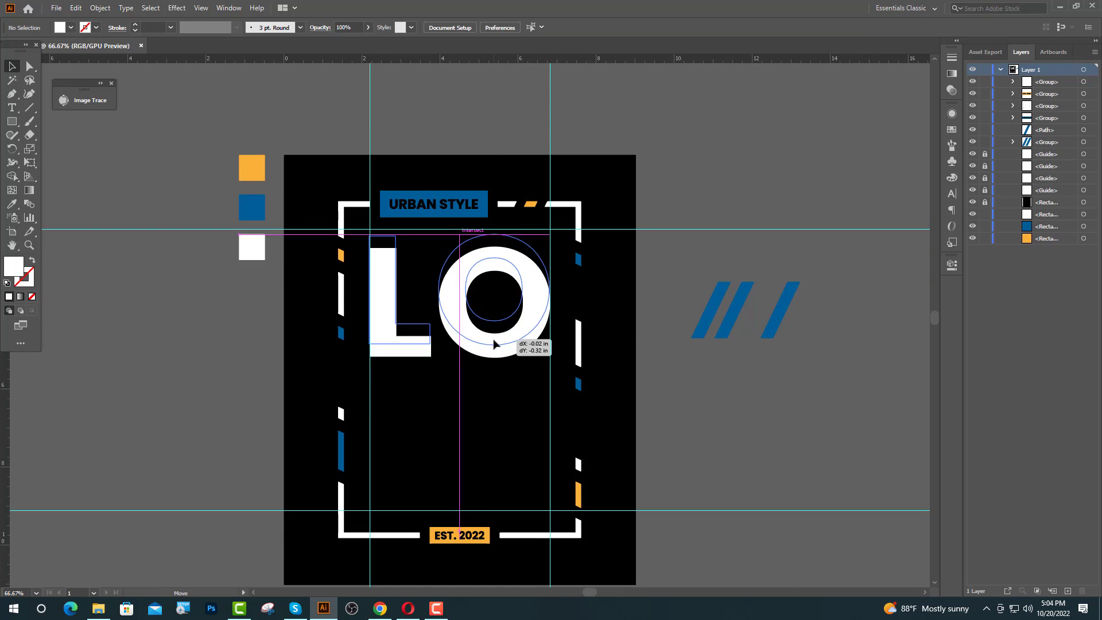
pyautogui.moveTo(494, 344); pyautogui.dragTo(494, 340)
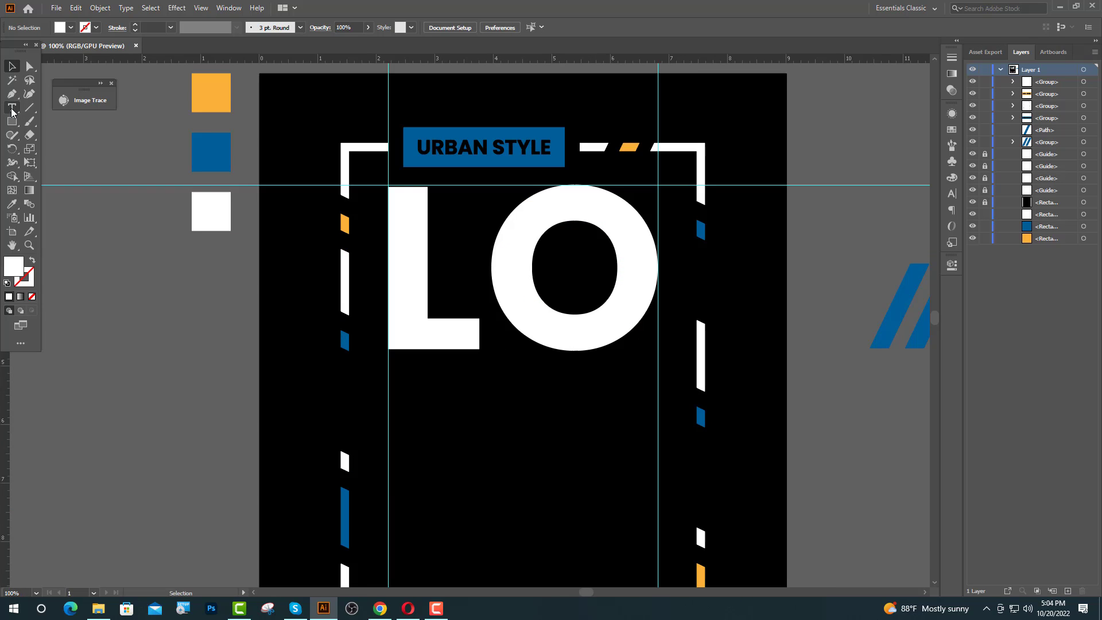
# - Add the text "OK" at 180 pt and place it below "LO" between the vertical guides
pyautogui.click(12, 108)
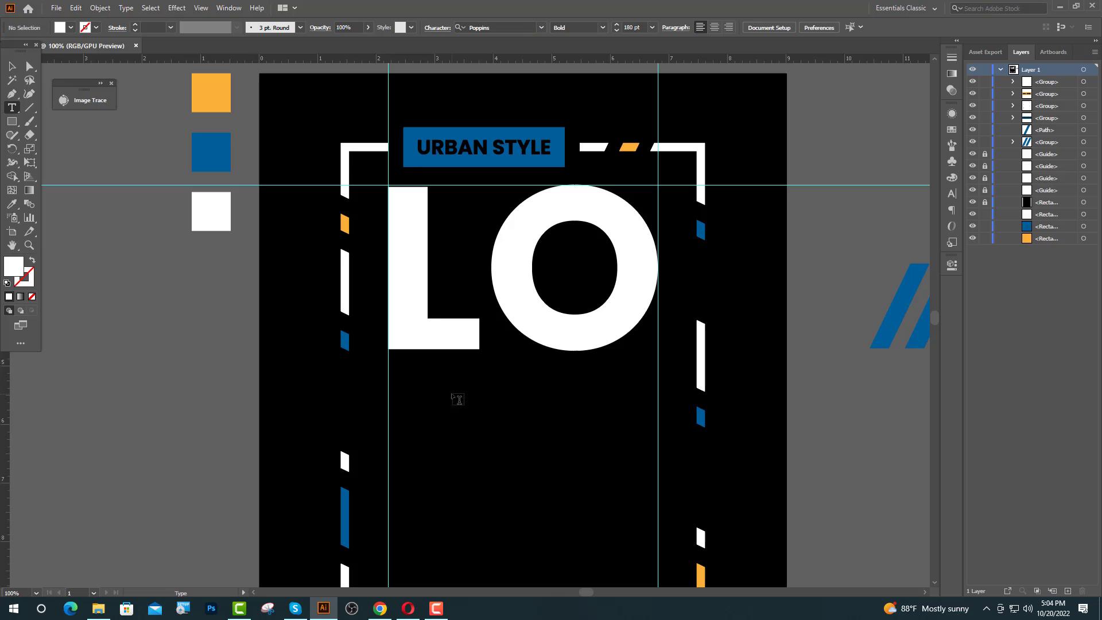
pyautogui.click(458, 399)
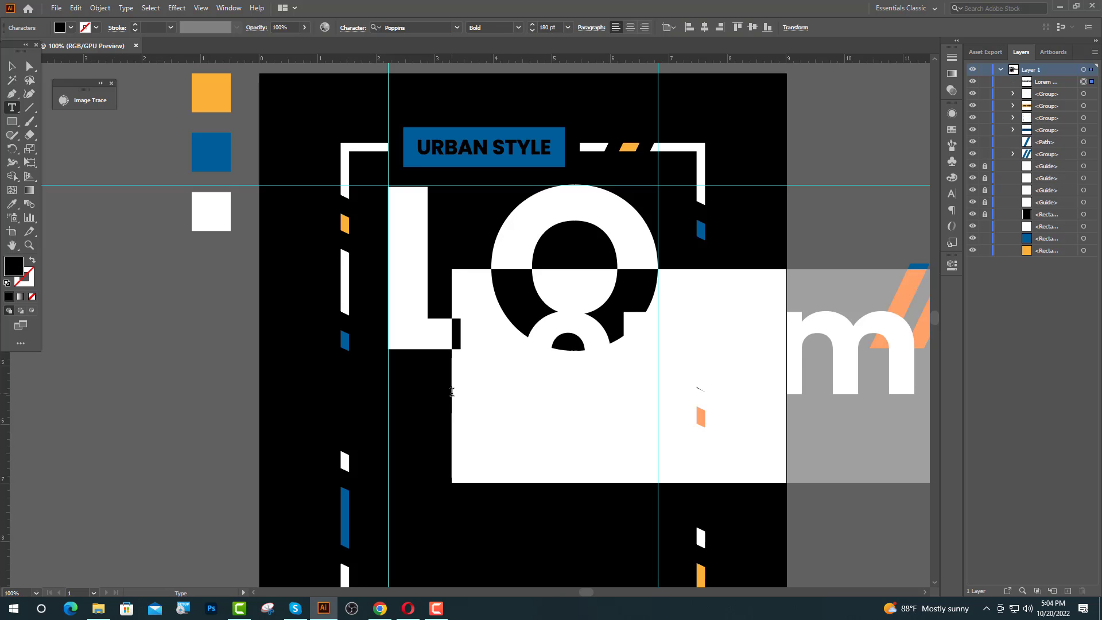
pyautogui.write('OK')
pyautogui.press('Escape')
pyautogui.moveTo(601, 341); pyautogui.dragTo(560, 415)
# - Fill "OK" with the white swatch colour and convert it to outlines
pyautogui.click(17, 204)
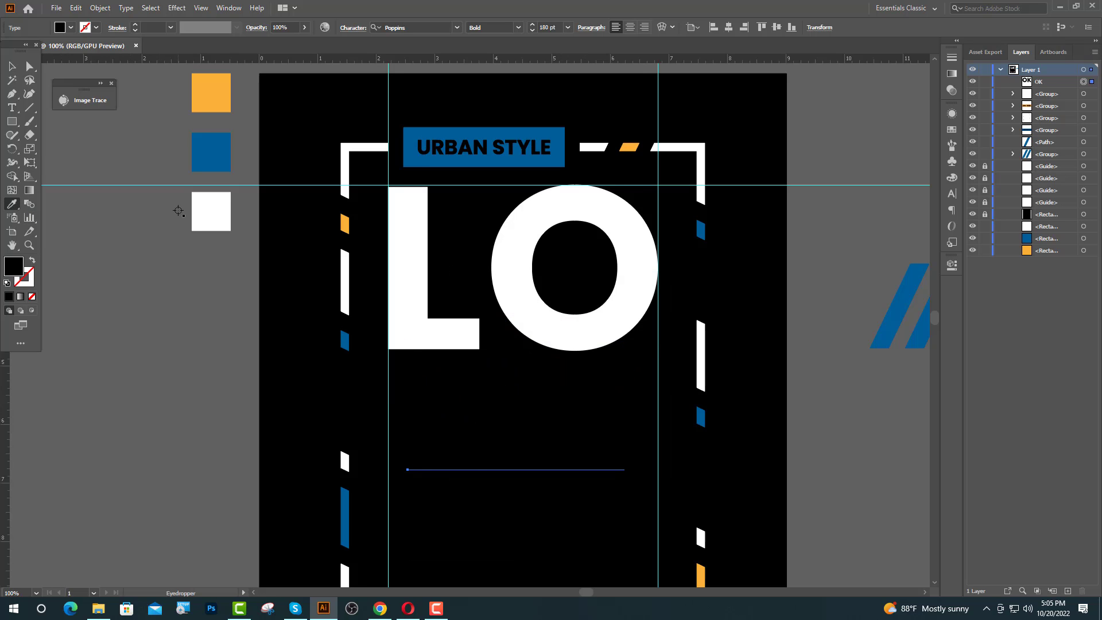
pyautogui.click(190, 212)
pyautogui.press('v')
pyautogui.rightClick(503, 443)
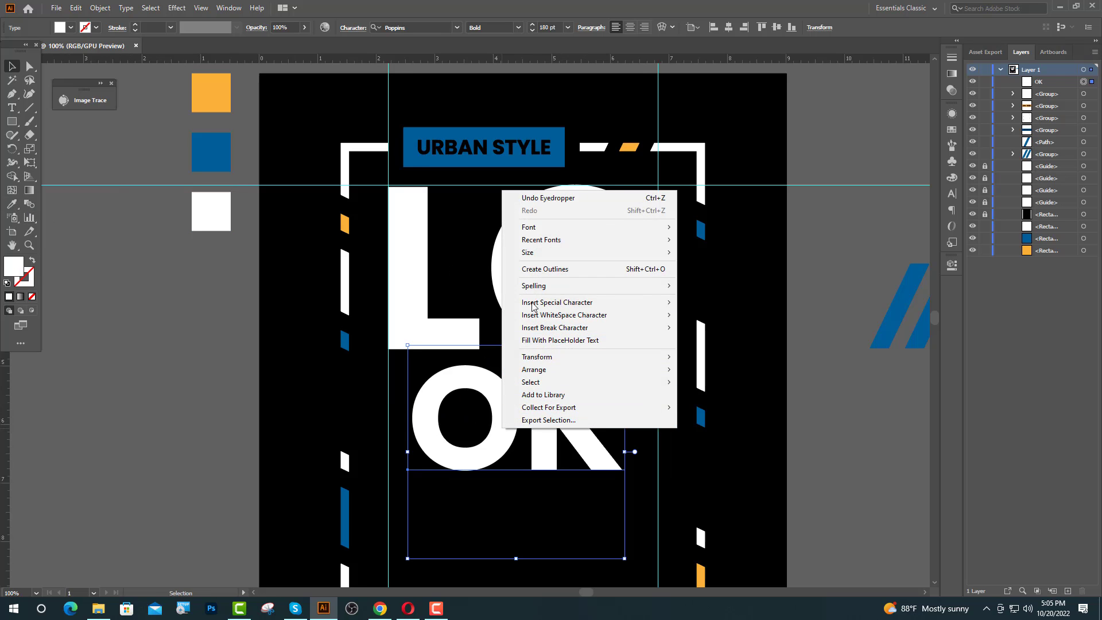
pyautogui.click(552, 269)
# - Align "OK" to the left guide just under "LO" and scale it to reach the right guide
pyautogui.click(765, 378)
pyautogui.moveTo(589, 451); pyautogui.dragTo(565, 458)
pyautogui.moveTo(599, 424); pyautogui.dragTo(658, 435)
pyautogui.click(652, 442)
pyautogui.scroll(-2, 652, 442)
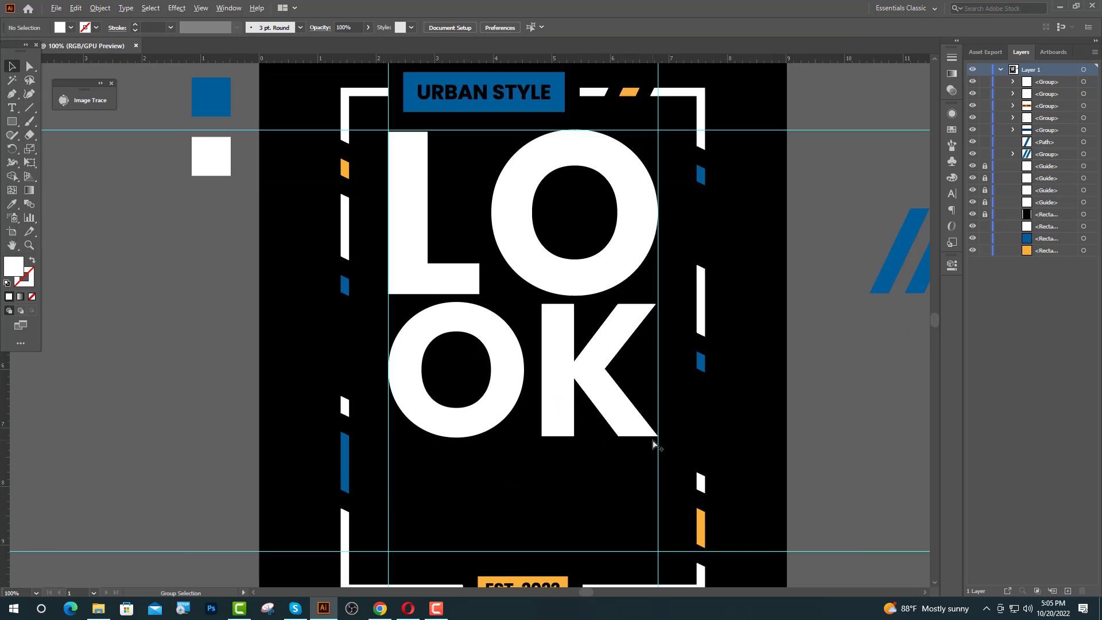
# - Draw a white bar about 1.46 by 0.59 in under "OK" at the left guide and copy it to the right guide
pyautogui.scroll(7, 651, 443)
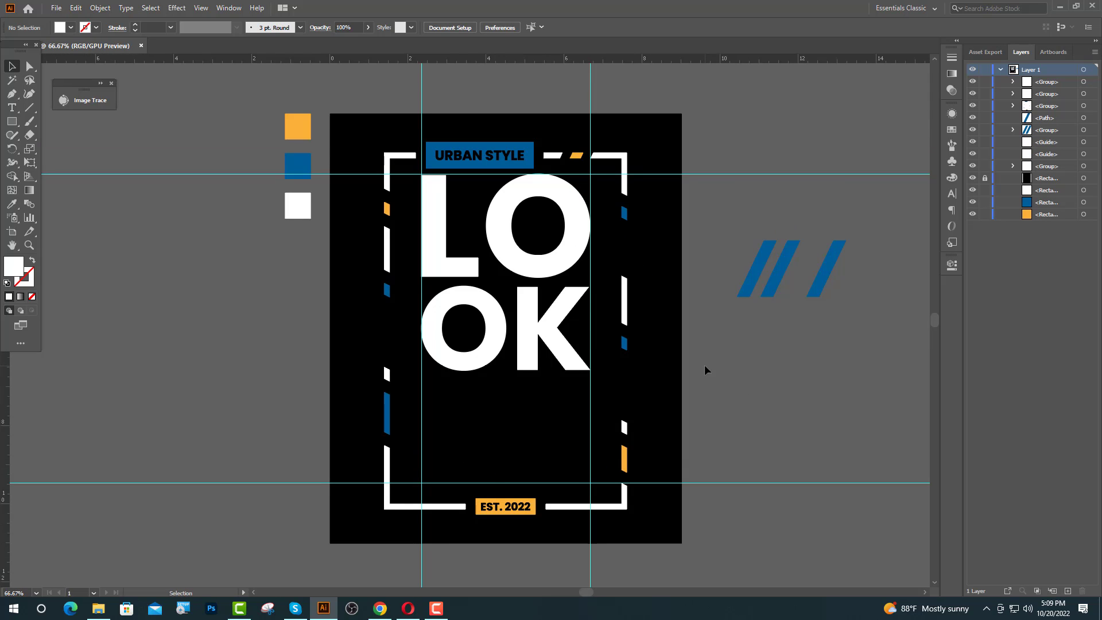
pyautogui.scroll(-1, 705, 365)
pyautogui.scroll(2, 578, 379)
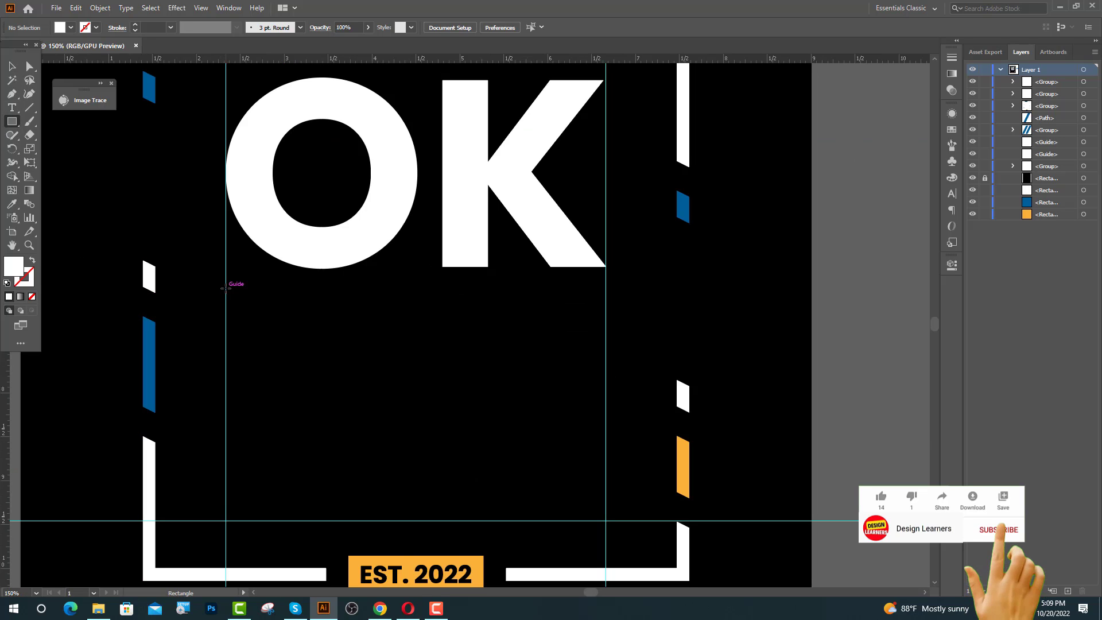
pyautogui.moveTo(226, 289); pyautogui.dragTo(593, 319)
pyautogui.press('v')
pyautogui.click(755, 308)
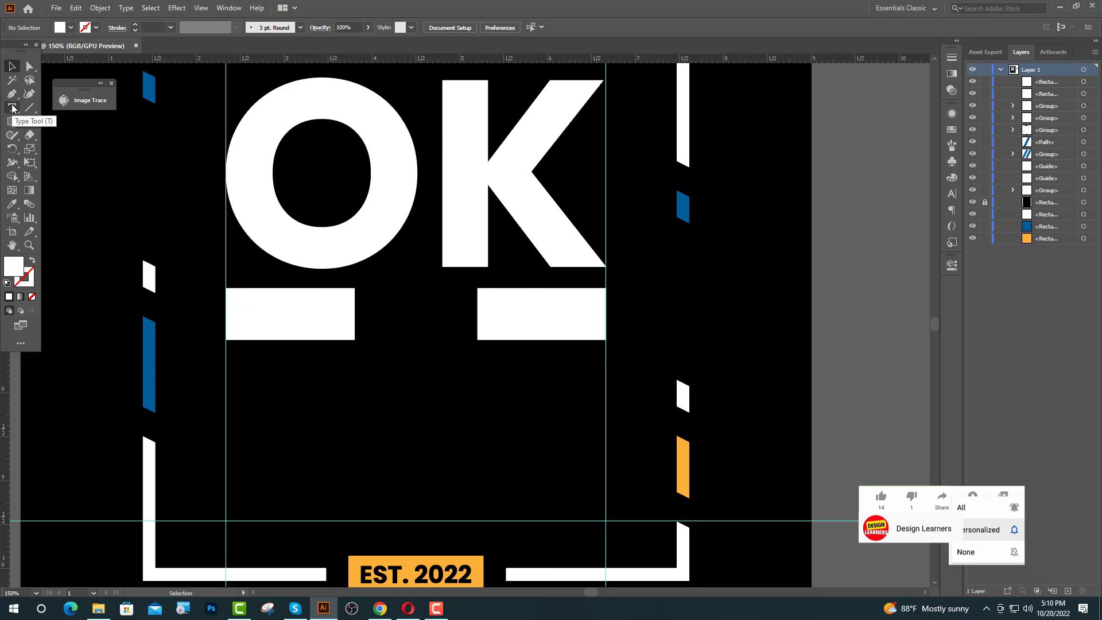
# - Add the text "AT" at 52 pt in the gap between the two white bars
pyautogui.click(12, 108)
pyautogui.click(367, 304)
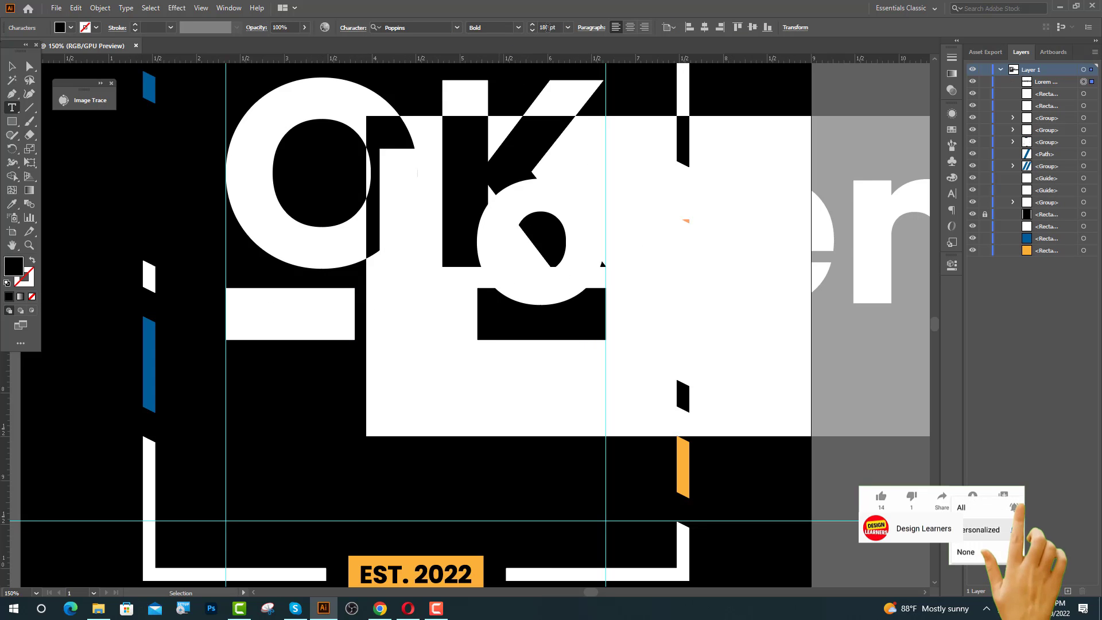
pyautogui.click(546, 27)
pyautogui.write('52')
pyautogui.press('Return')
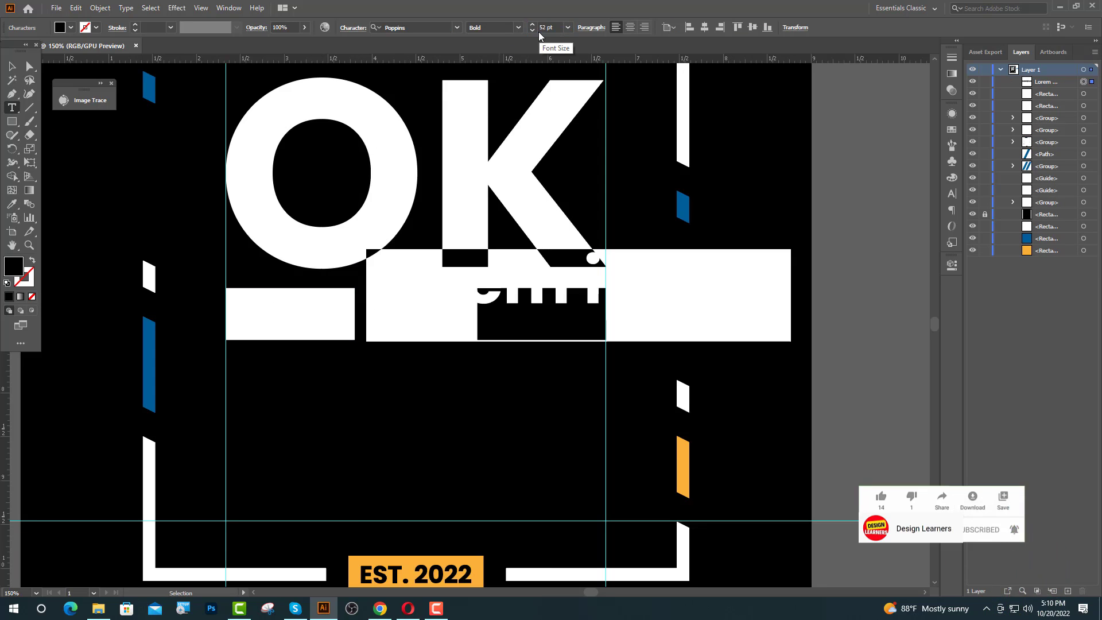
pyautogui.write('AT')
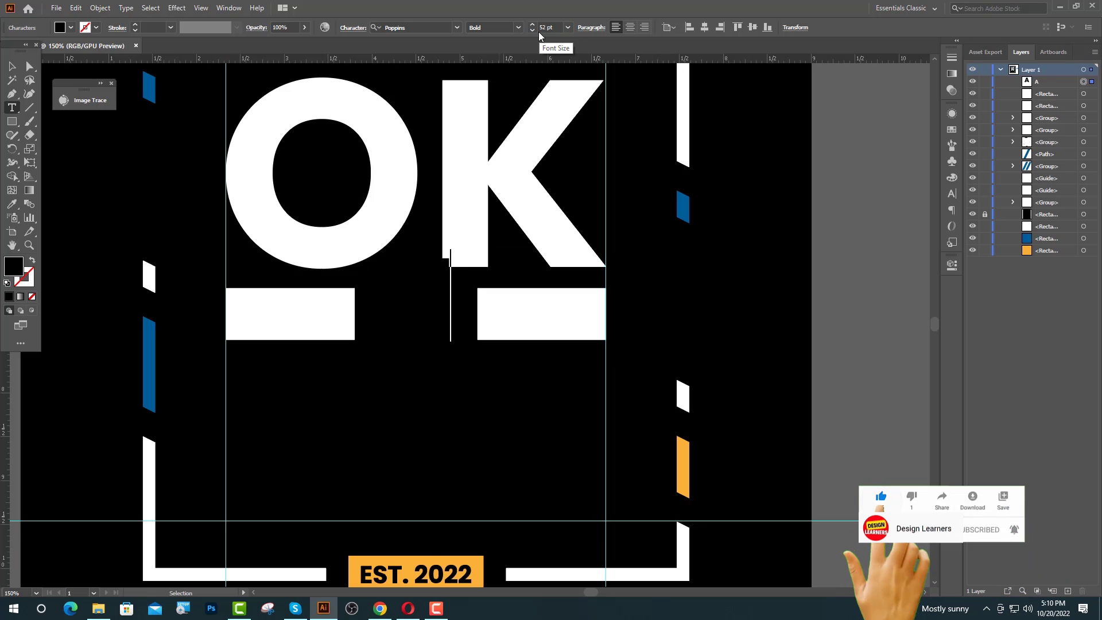
pyautogui.press('Escape')
pyautogui.hotkey('ctrl', '=')
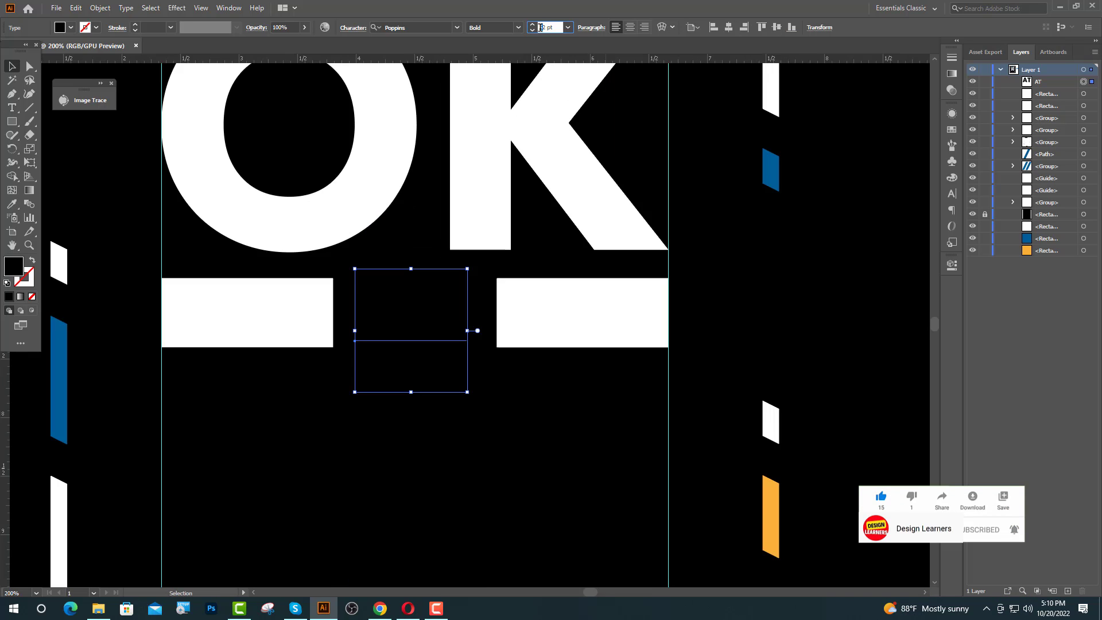
# - Try the "AT" text at 72 pt between the two bars
pyautogui.write('7')
pyautogui.press('Return')
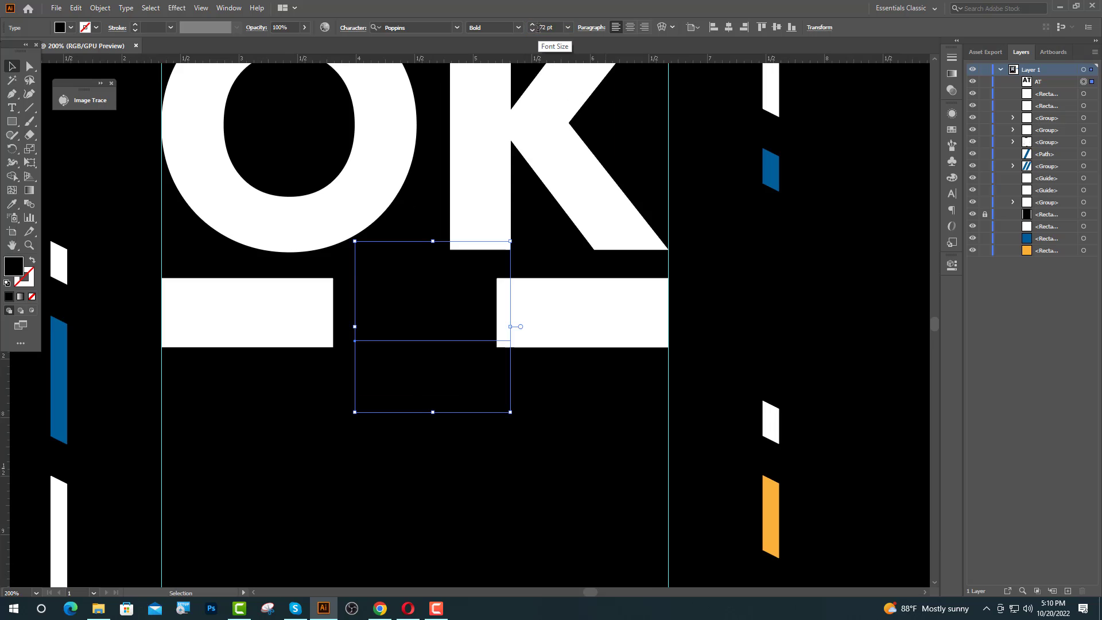
pyautogui.moveTo(474, 292)
pyautogui.mouseDown()
pyautogui.moveTo(460, 316)
pyautogui.moveTo(457, 303)
pyautogui.mouseUp()
pyautogui.hotkey('ctrl', 'z')
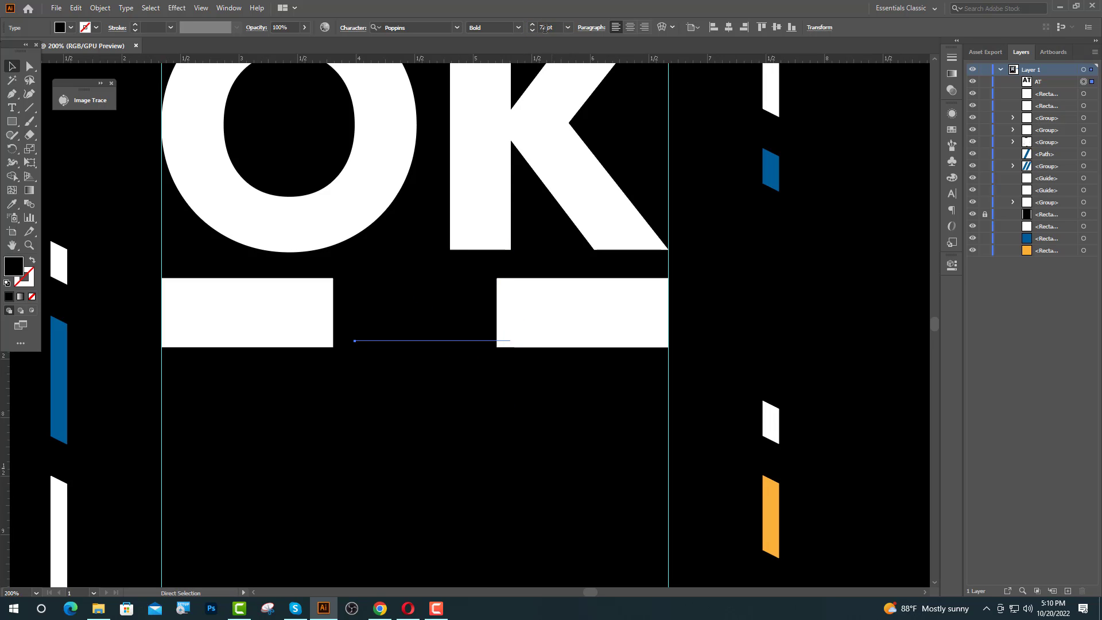
# - Set "AT" to 60 pt, position it between the two bars and convert it to outlines
pyautogui.click(540, 27)
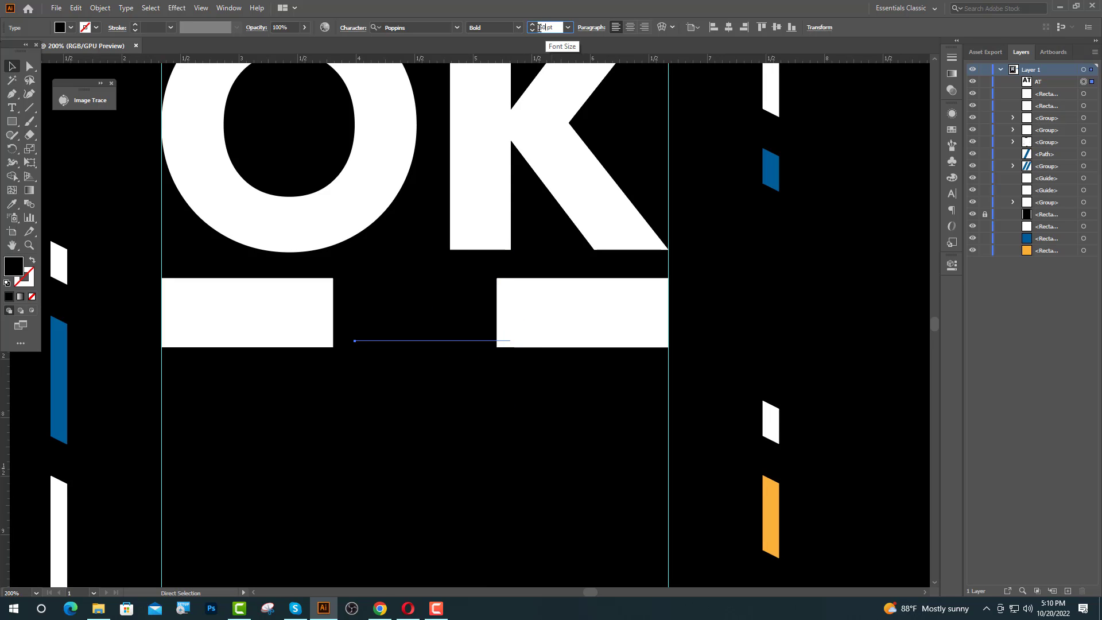
pyautogui.moveTo(409, 314); pyautogui.dragTo(399, 320)
pyautogui.rightClick(399, 320)
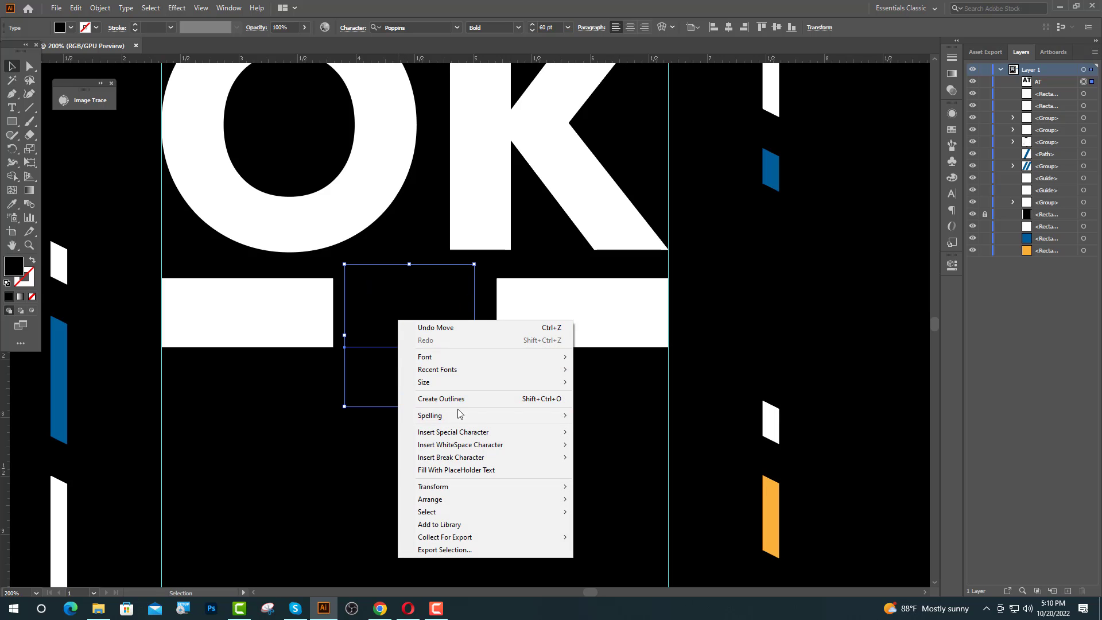
pyautogui.click(450, 399)
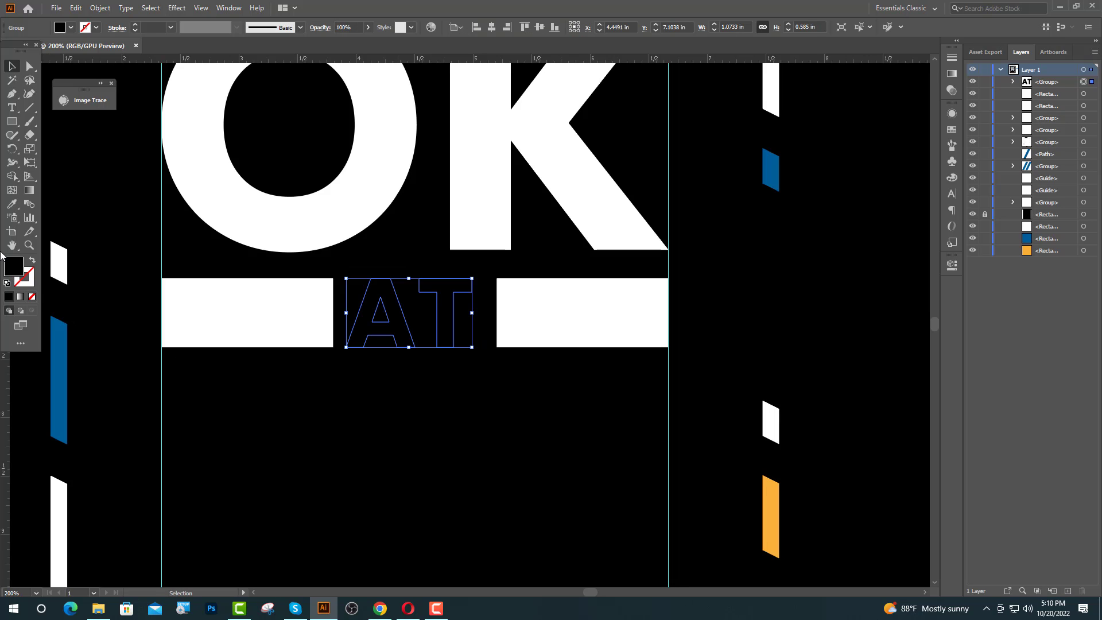
# - Fill the outlined "AT" with the white of the left bar
pyautogui.click(11, 206)
pyautogui.click(219, 305)
pyautogui.press('v')
pyautogui.click(340, 343)
# - Move "AT" close to the left bar and scale it to about 1.08 by 0.59 in to match the bar height
pyautogui.scroll(3, 351, 347)
pyautogui.moveTo(358, 324); pyautogui.dragTo(322, 324)
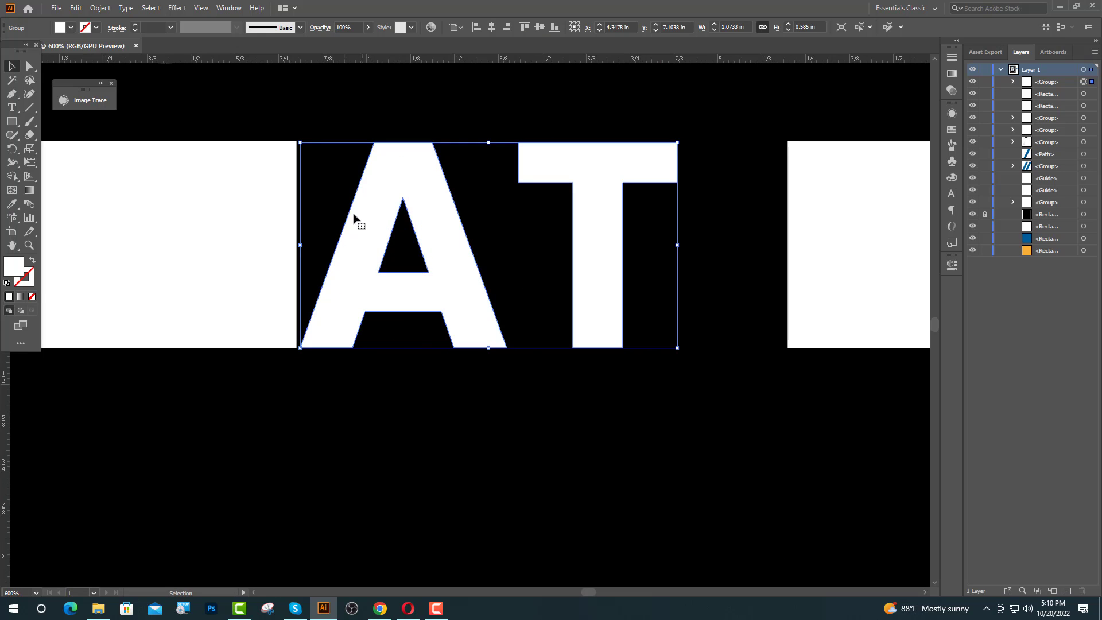
pyautogui.scroll(4, 299, 142)
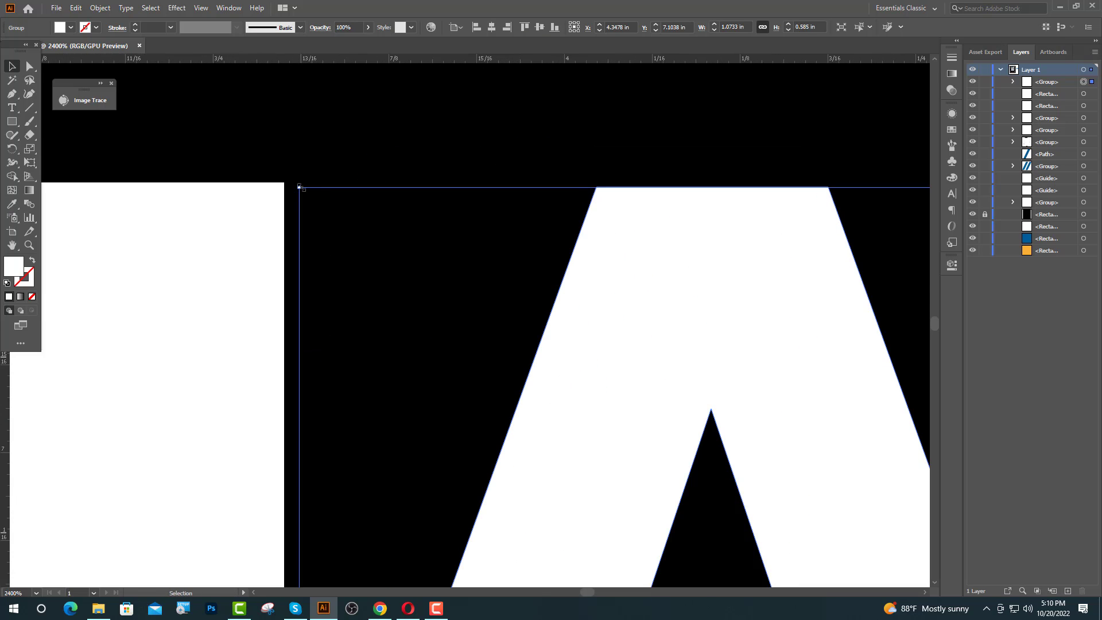
pyautogui.moveTo(299, 187); pyautogui.dragTo(285, 174)
pyautogui.scroll(-5, 418, 207)
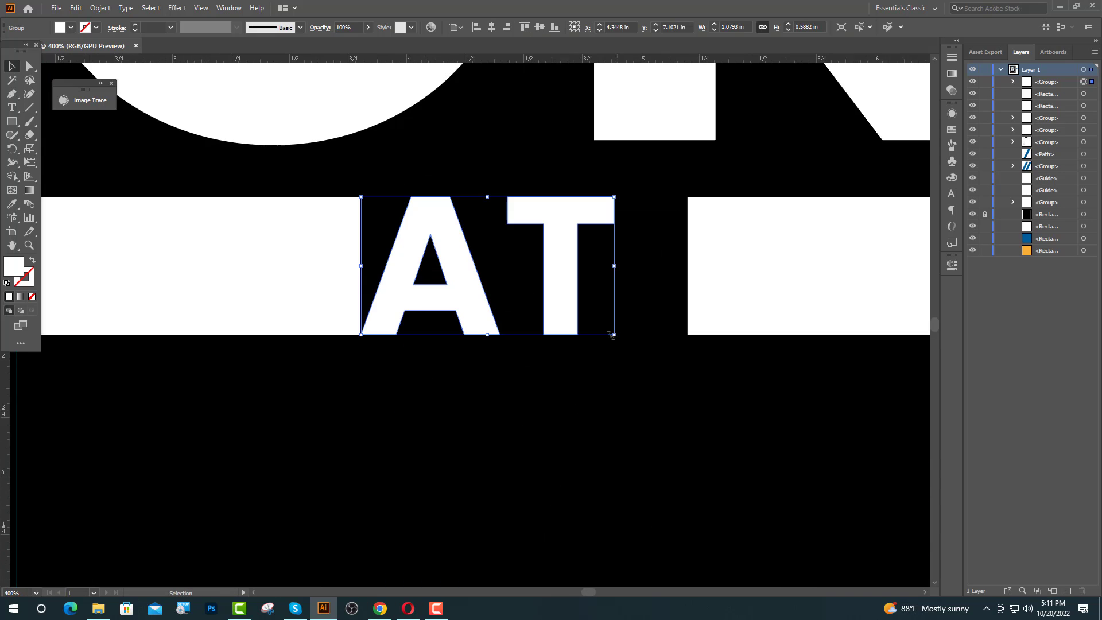
# - Distribute "AT" and both bars evenly in the horizontal direction, aligned to the selection
pyautogui.scroll(-2, 530, 327)
pyautogui.keyDown('shift'); pyautogui.click(694, 298); pyautogui.keyUp('shift')
pyautogui.keyDown('shift'); pyautogui.click(430, 308); pyautogui.keyUp('shift')
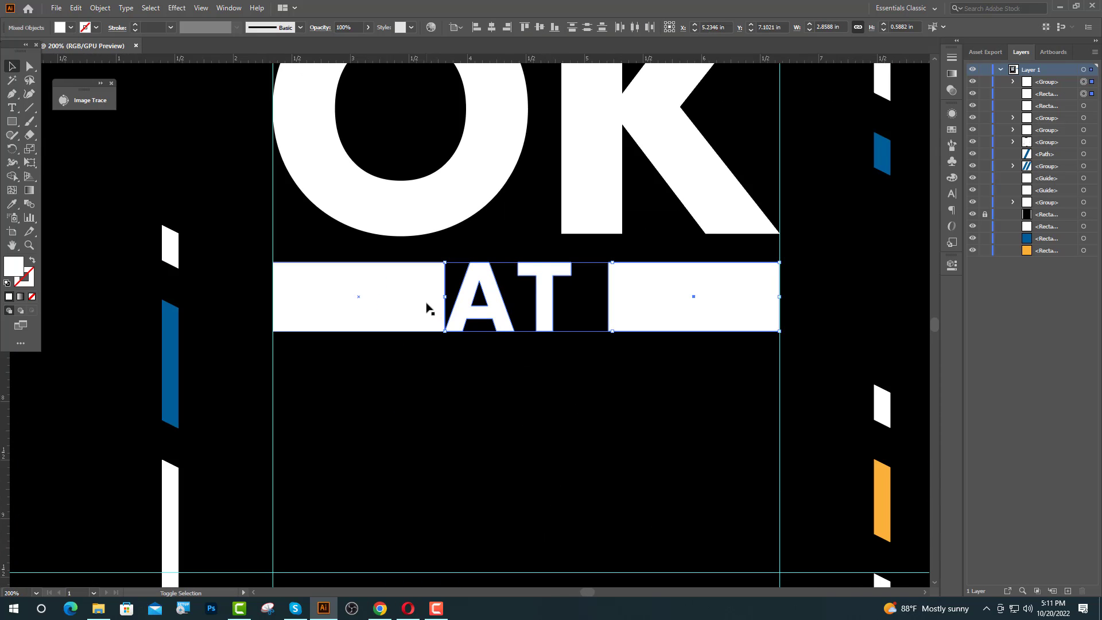
pyautogui.keyDown('shift'); pyautogui.click(429, 309); pyautogui.keyUp('shift')
pyautogui.click(462, 28)
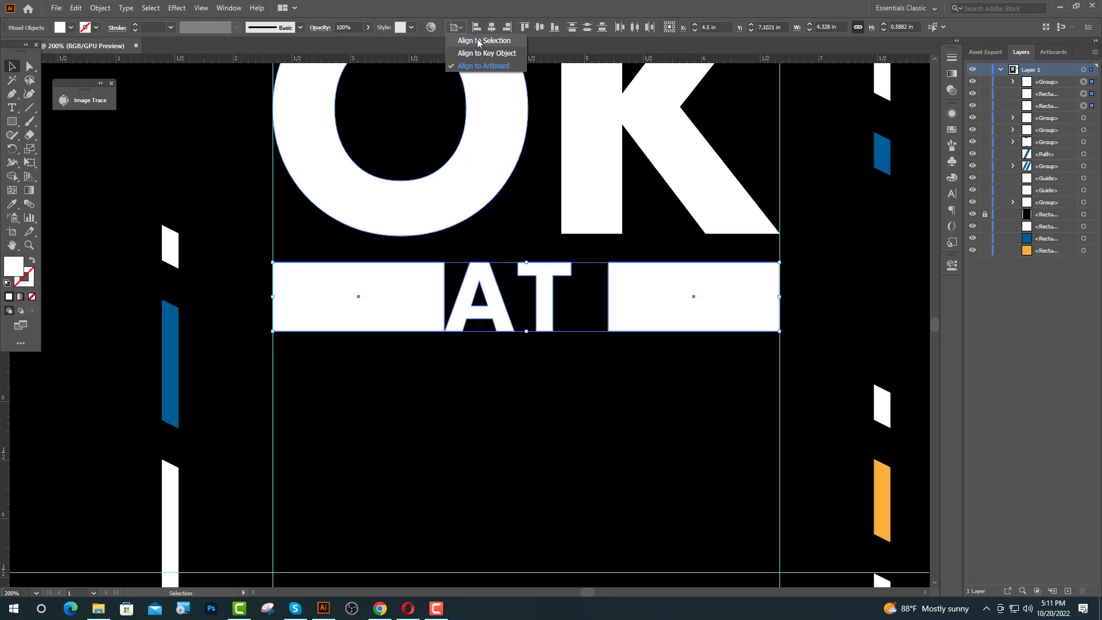
pyautogui.click(478, 41)
pyautogui.click(635, 27)
pyautogui.click(493, 344)
# - Fill the left bar with the frame's blue and the right bar with the orange of the EST. 2022 label
pyautogui.scroll(-1, 493, 338)
pyautogui.click(436, 327)
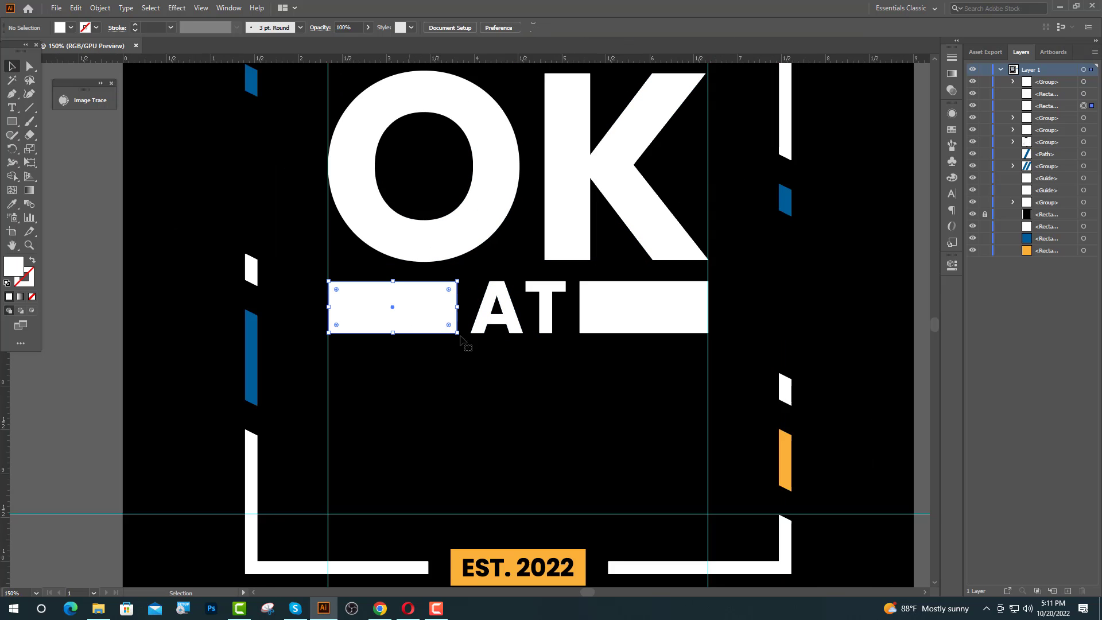
pyautogui.click(12, 204)
pyautogui.click(250, 84)
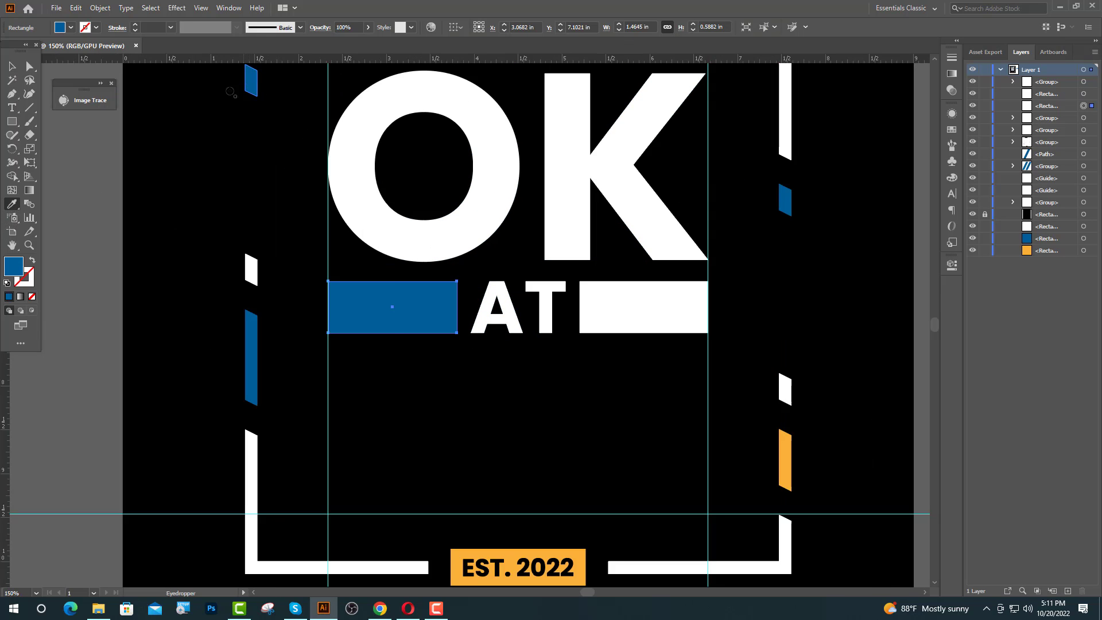
pyautogui.press('v')
pyautogui.click(617, 313)
pyautogui.click(11, 206)
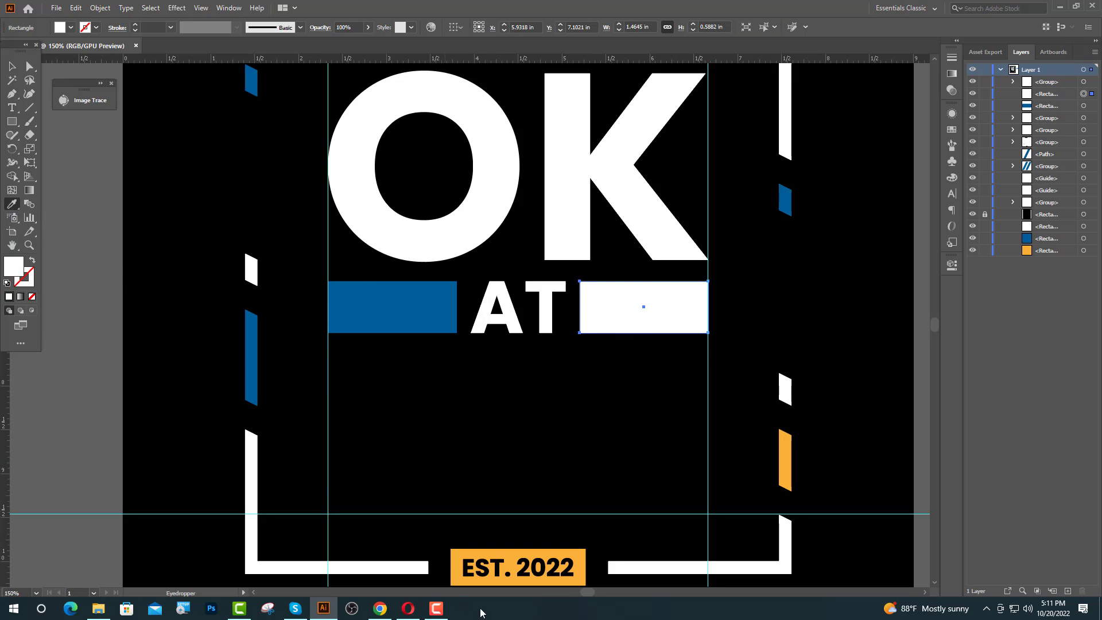
pyautogui.click(545, 566)
# - Add the text "ME" at 60 pt and place it below the blue bar near the left guide
pyautogui.press('t')
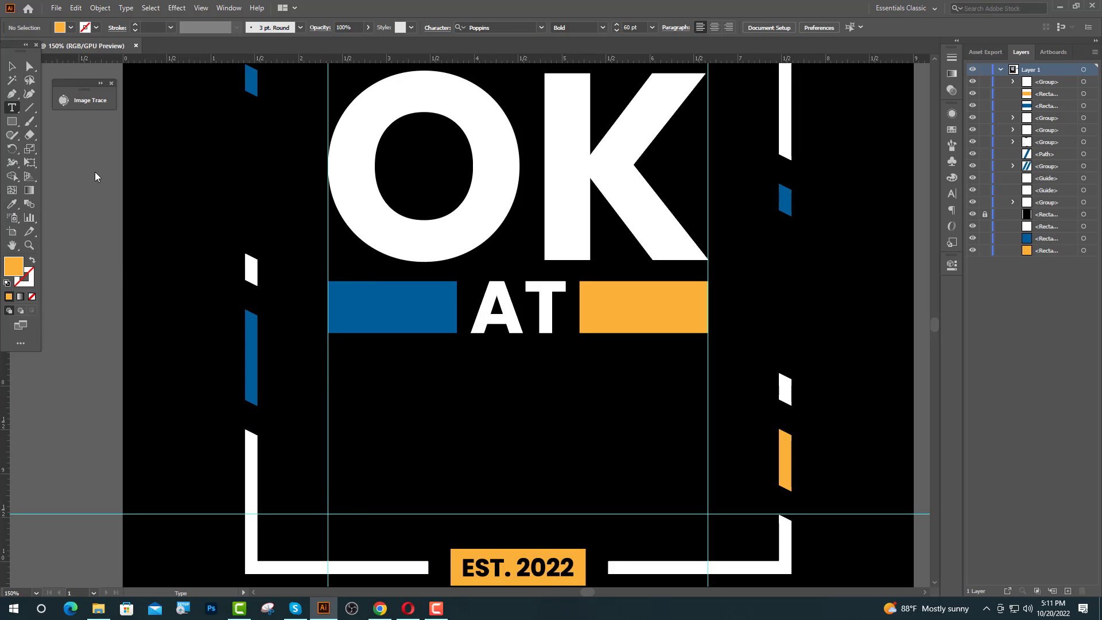
pyautogui.click(385, 434)
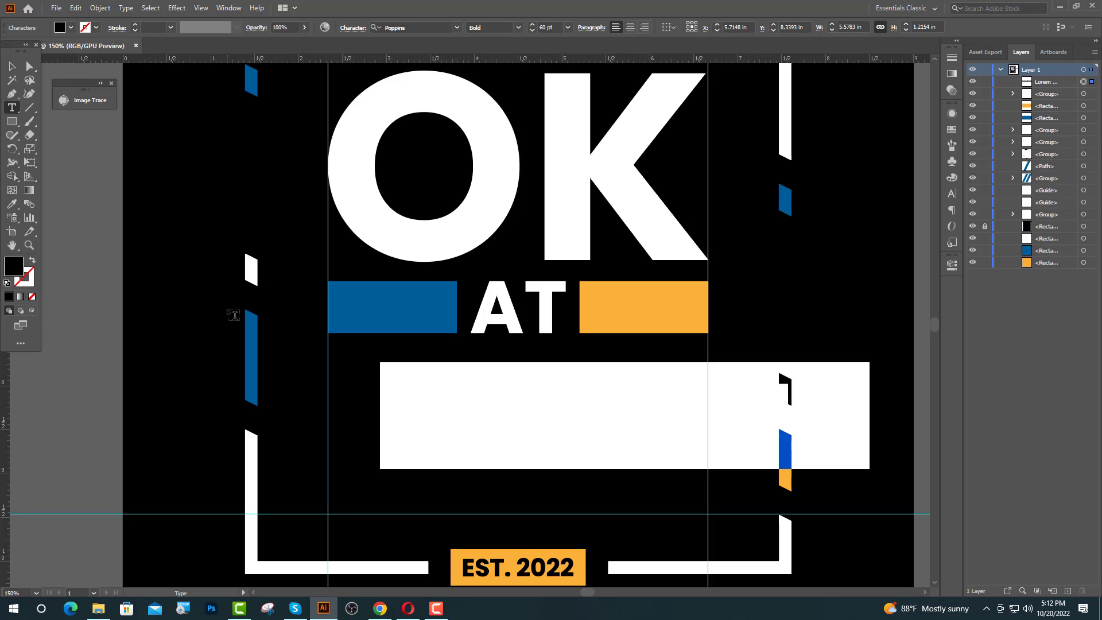
pyautogui.write('ME')
pyautogui.press('Escape')
pyautogui.moveTo(476, 412); pyautogui.dragTo(420, 452)
# - Fill "ME" with the white of the large lettering and convert it to outlines
pyautogui.press('i')
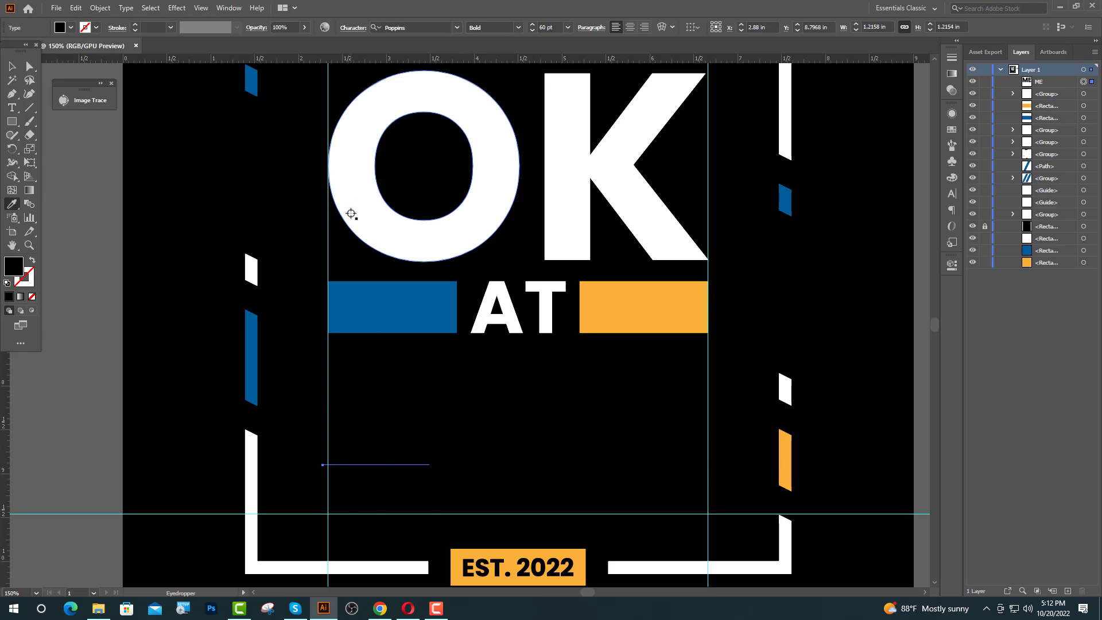
pyautogui.click(351, 218)
pyautogui.press('v')
pyautogui.rightClick(369, 458)
pyautogui.click(431, 292)
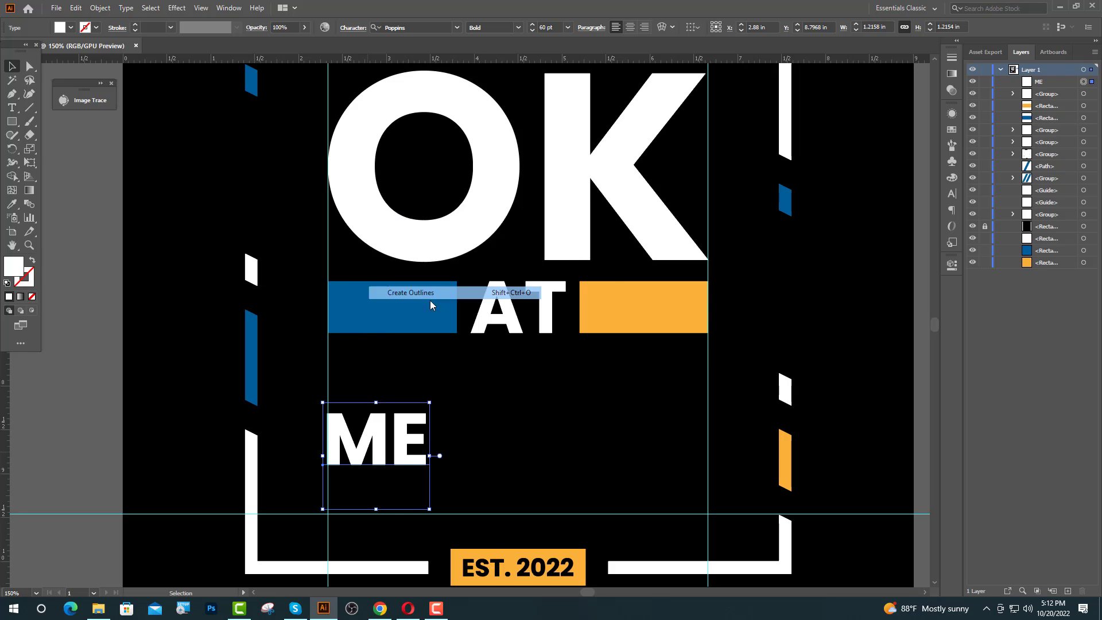
# - Scale "ME" up proportionally from the left guide until it reaches the right guide
pyautogui.hotkey('ctrl', '-')
pyautogui.moveTo(434, 405); pyautogui.dragTo(621, 392)
pyautogui.click(794, 411)
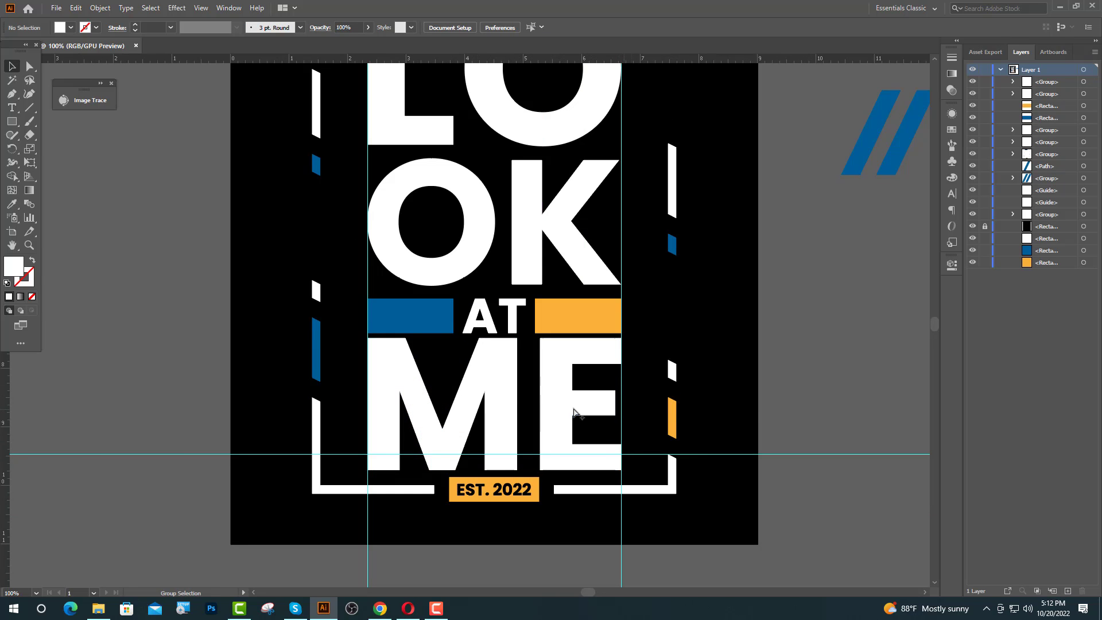
# - Move the lower edge of the frame, including the EST. 2022 label, down to clear the "ME" lettering
pyautogui.hotkey('ctrl', '-')
pyautogui.click(28, 67)
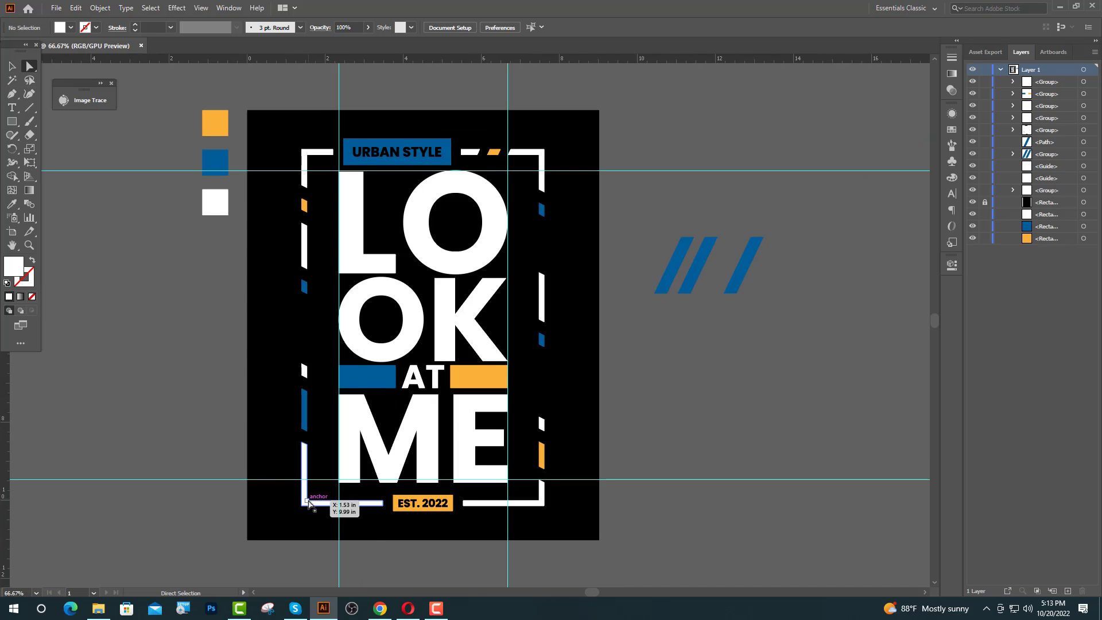
pyautogui.moveTo(426, 532); pyautogui.dragTo(568, 543)
pyautogui.press('Down')
pyautogui.press('Down')
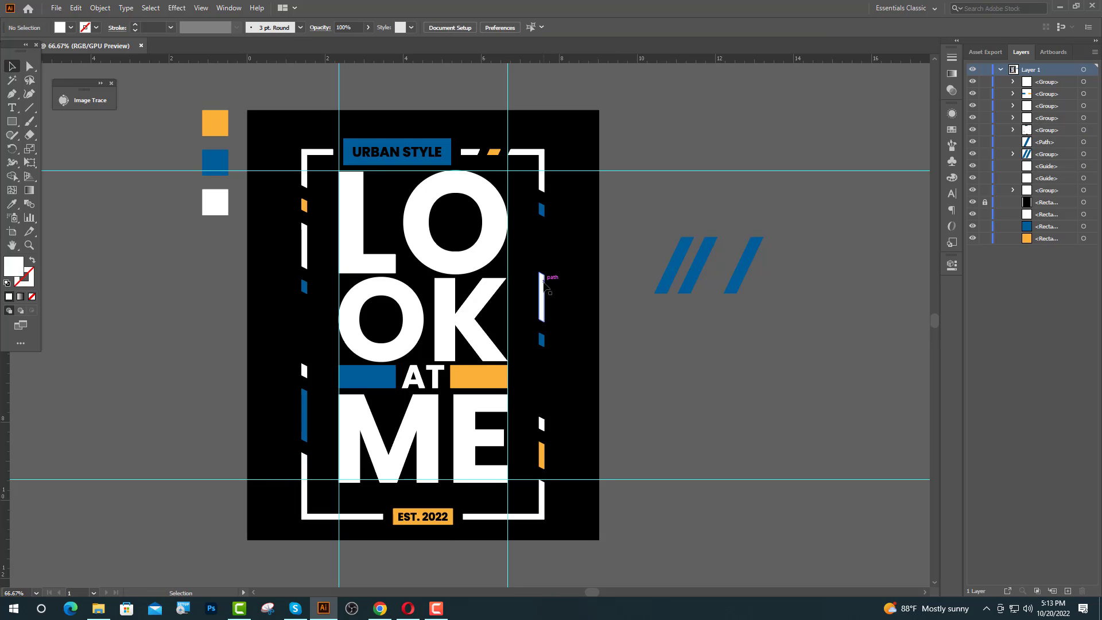
# - Centre the frame group vertically on the artboard
pyautogui.click(543, 278)
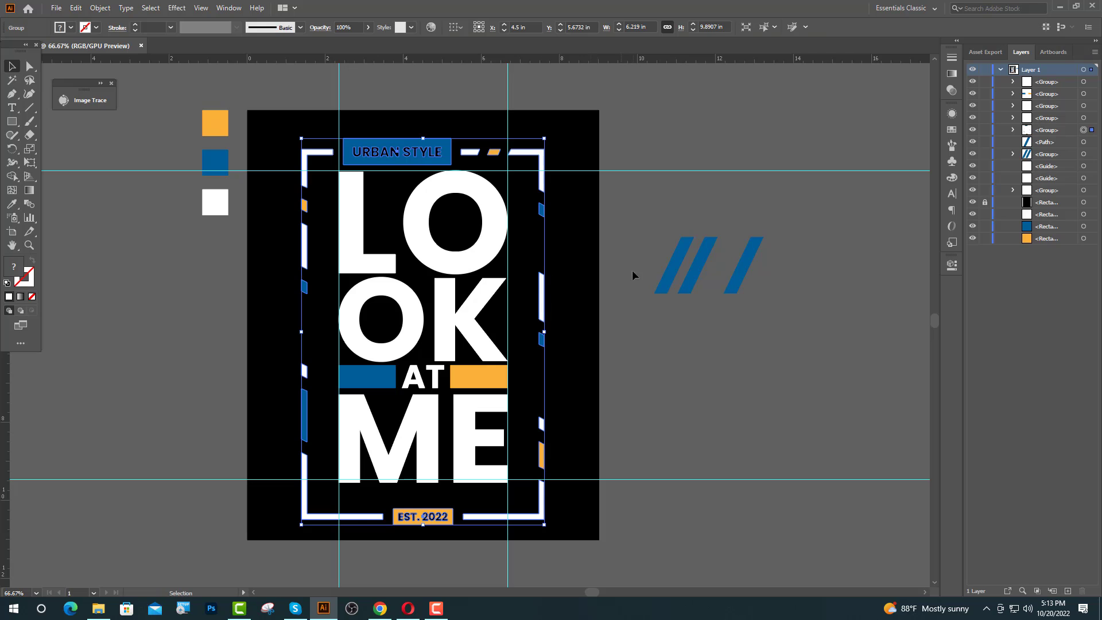
pyautogui.click(457, 27)
pyautogui.click(482, 63)
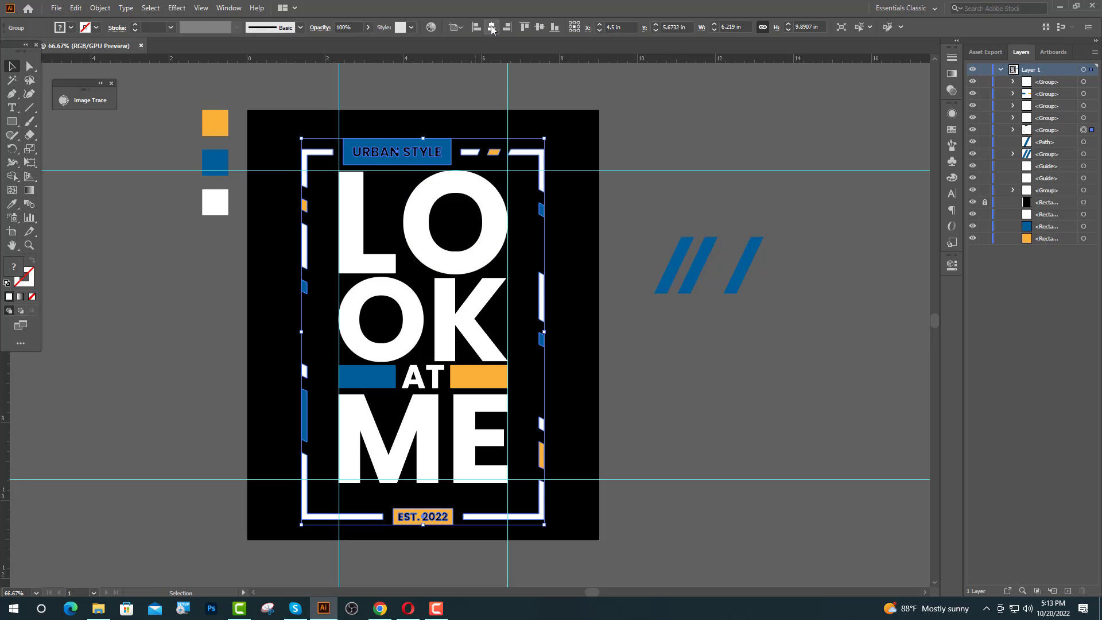
pyautogui.click(538, 29)
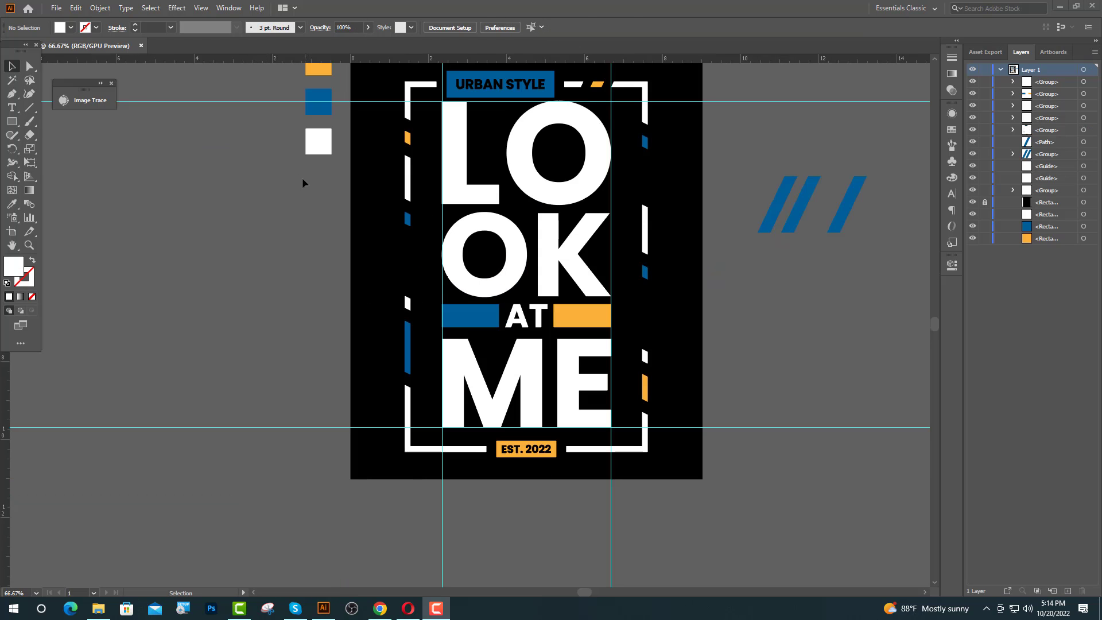
# - Ungroup the "LO" lettering into separate letters
pyautogui.rightClick(542, 185)
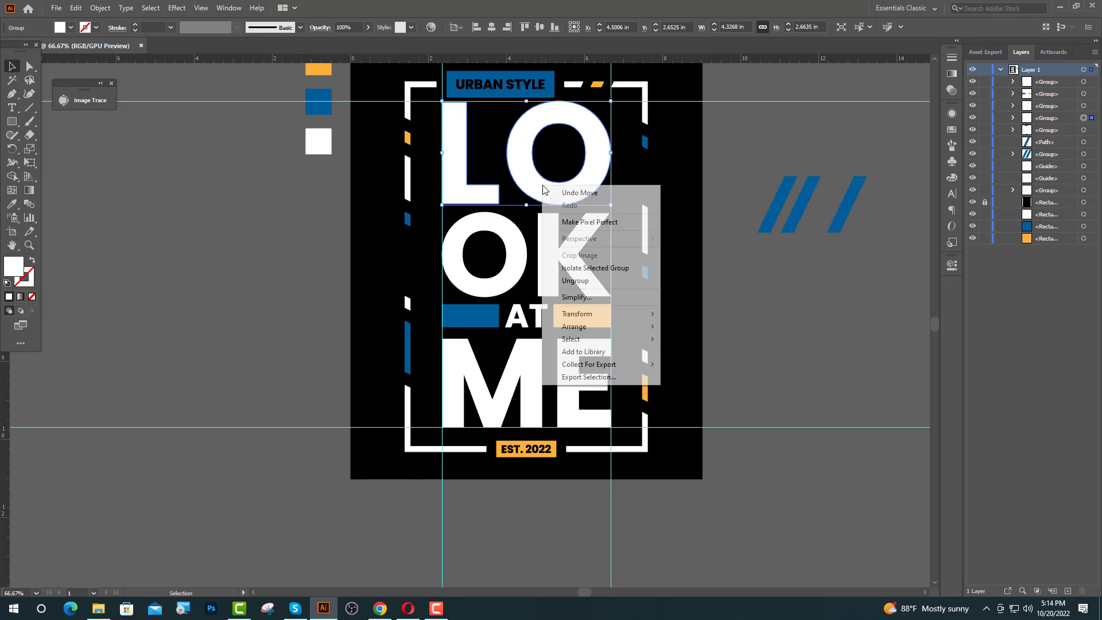
pyautogui.click(576, 281)
pyautogui.click(677, 238)
# - Swap the fill and stroke of the upper "O" and set its white stroke to 4 pt
pyautogui.click(578, 185)
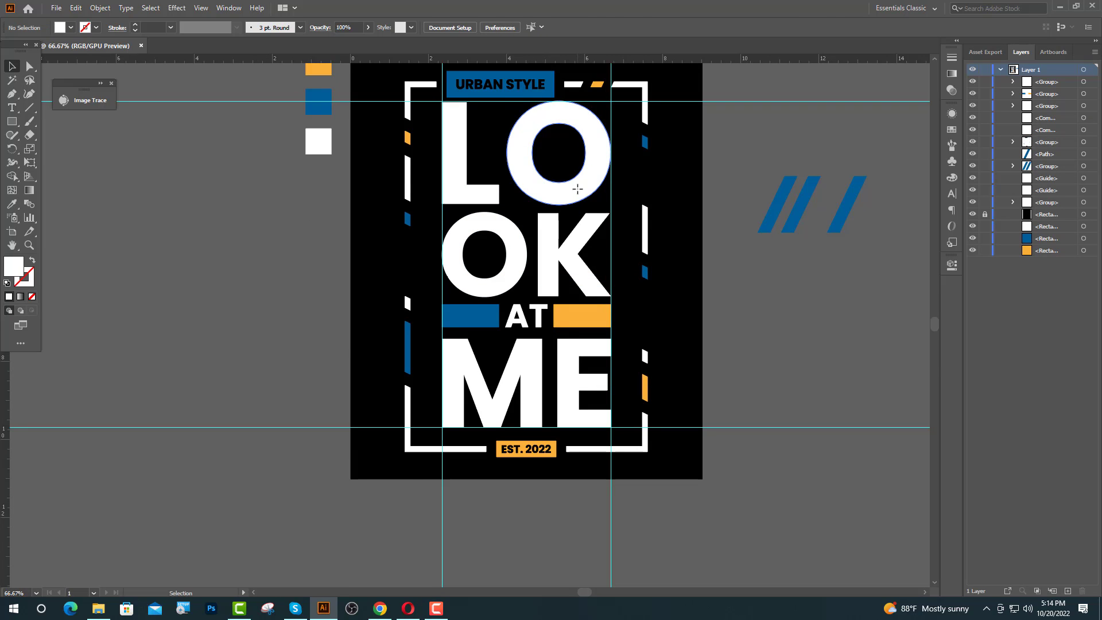
pyautogui.click(33, 260)
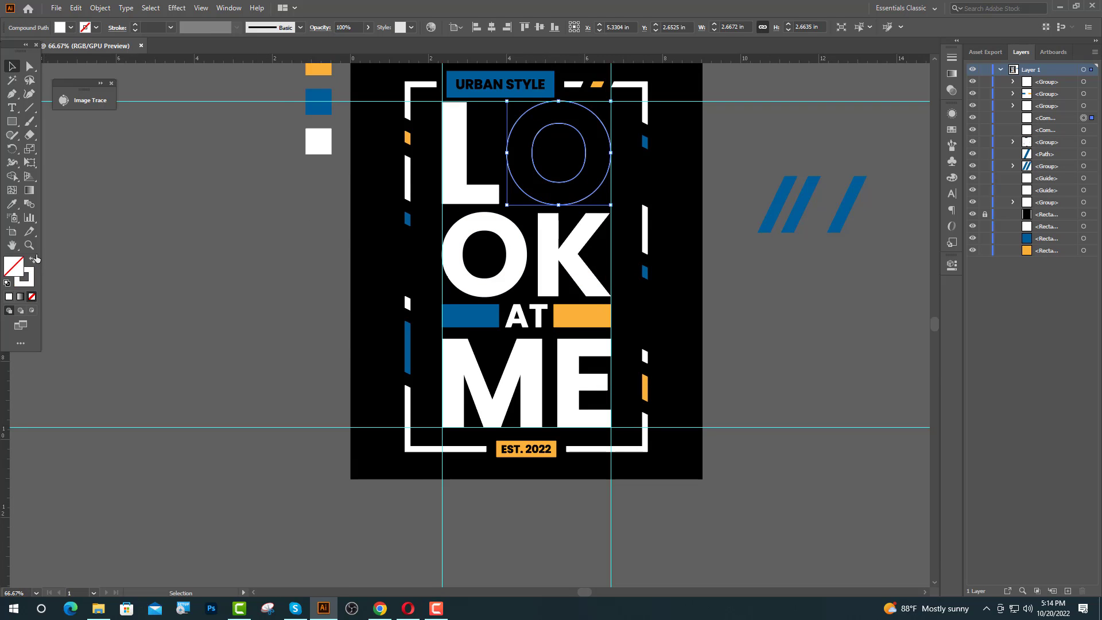
pyautogui.click(136, 25)
pyautogui.click(136, 25)
pyautogui.click(135, 25)
# - Expand the fill and stroke of the outlined upper "O" into shapes
pyautogui.hotkey('ctrl', '+')
pyautogui.hotkey('ctrl', '+')
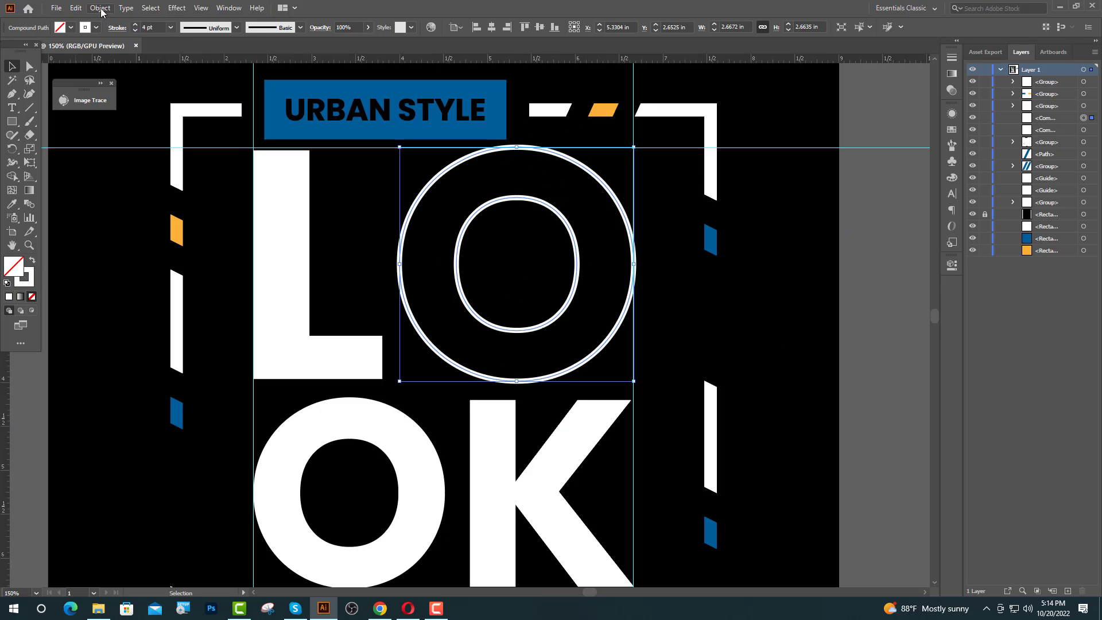
pyautogui.click(101, 8)
pyautogui.click(115, 141)
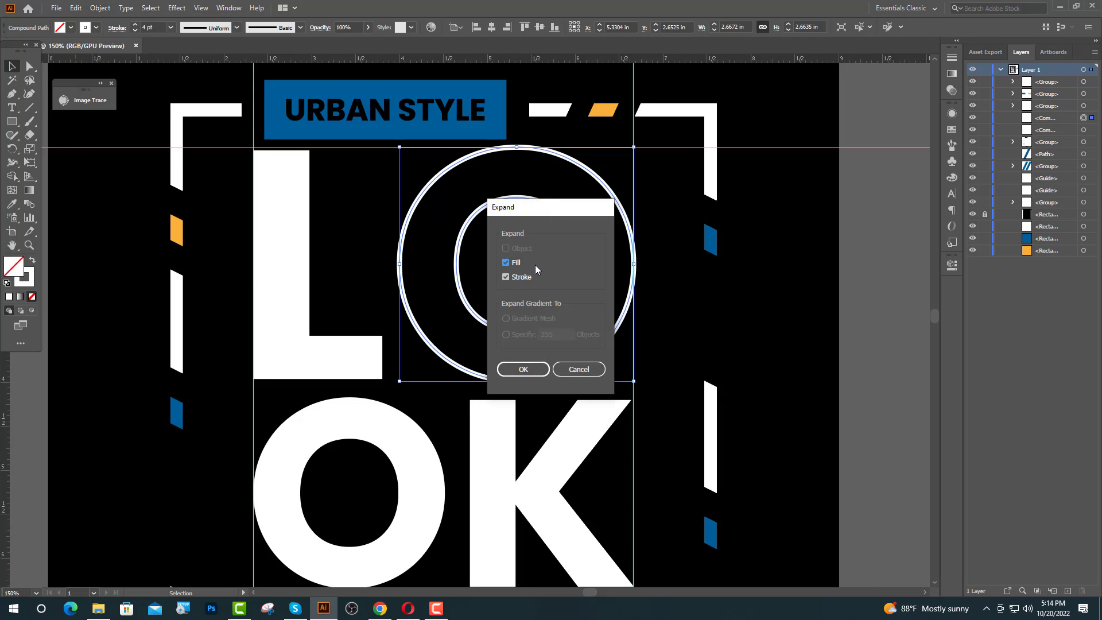
pyautogui.click(523, 369)
# - Scale the expanded upper "O" down to about 2.69 in wide so it meets the upper and right guides
pyautogui.press('a')
pyautogui.keyDown('alt'); pyautogui.scroll(2, 637, 233); pyautogui.keyUp('alt')
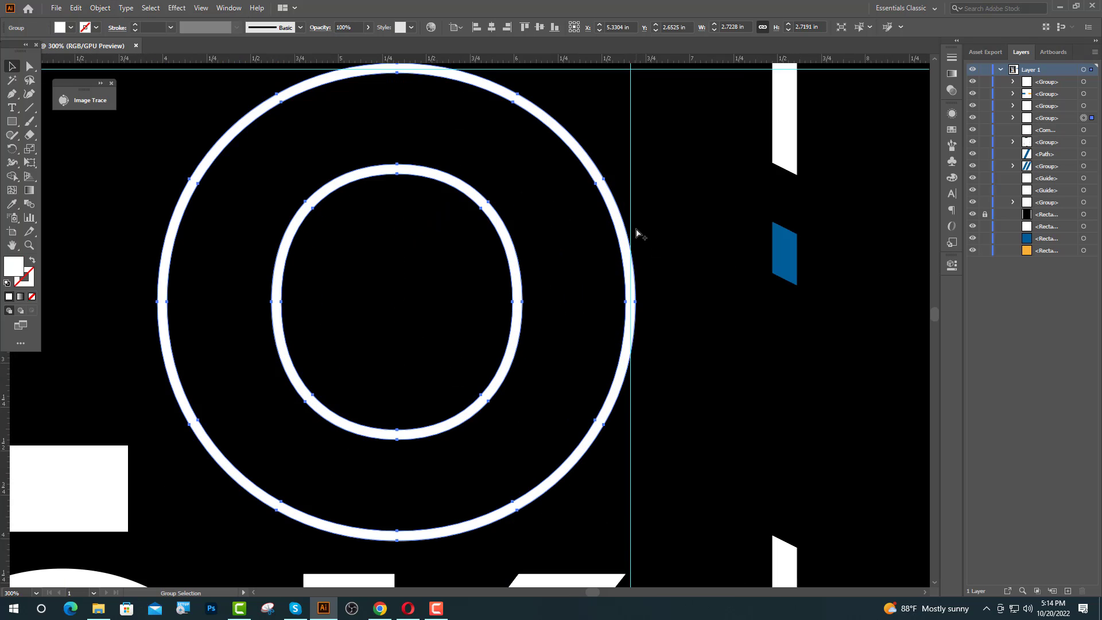
pyautogui.press('v')
pyautogui.scroll(2, 652, 201)
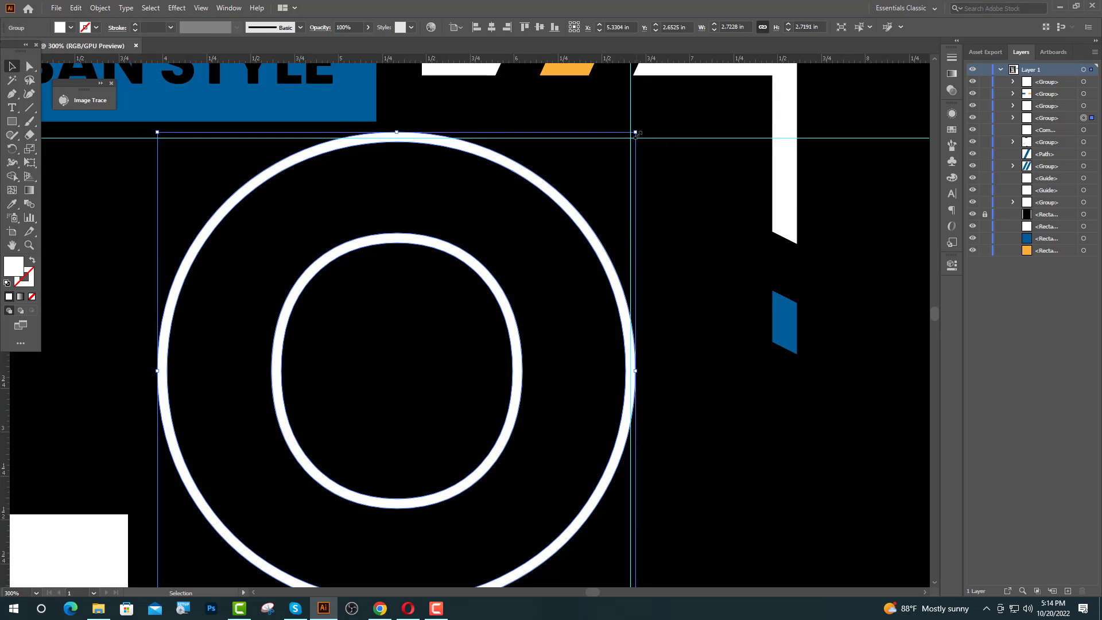
pyautogui.moveTo(636, 133); pyautogui.dragTo(630, 137)
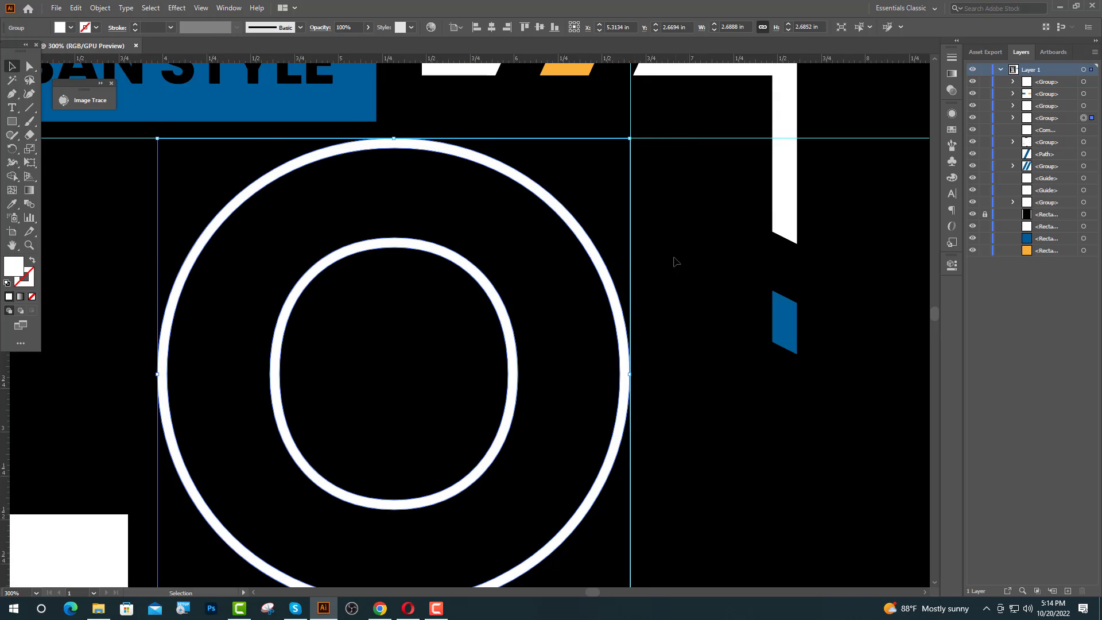
pyautogui.click(726, 305)
# - Draw a circle about 0.81 in wide at the centre of the upper "O" and fill it with the URBAN STYLE banner's blue
pyautogui.keyDown('alt'); pyautogui.scroll(-3, 713, 308); pyautogui.keyUp('alt')
pyautogui.keyDown('alt'); pyautogui.scroll(1, 734, 396); pyautogui.keyUp('alt')
pyautogui.moveTo(11, 122); pyautogui.dragTo(58, 149)
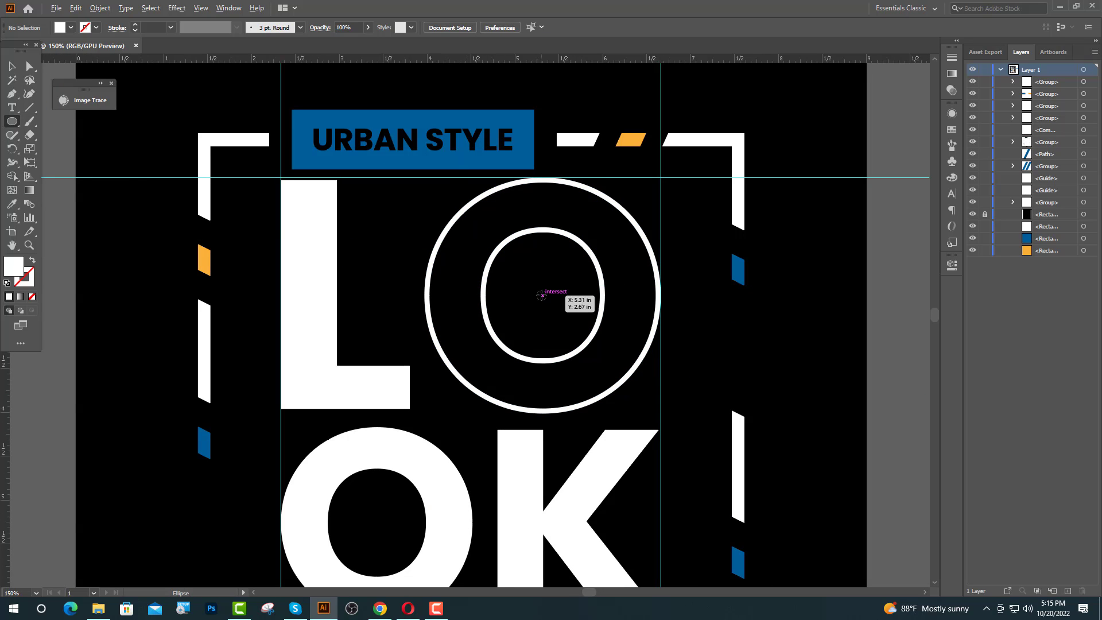
pyautogui.moveTo(541, 295); pyautogui.dragTo(578, 331)
pyautogui.click(12, 66)
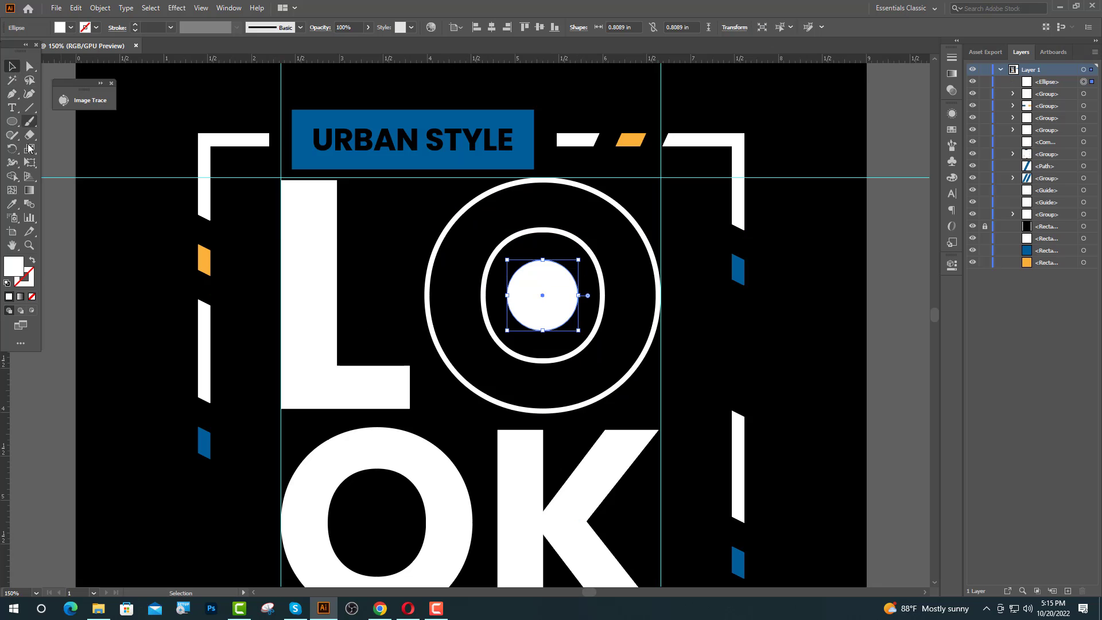
pyautogui.click(12, 204)
pyautogui.click(299, 157)
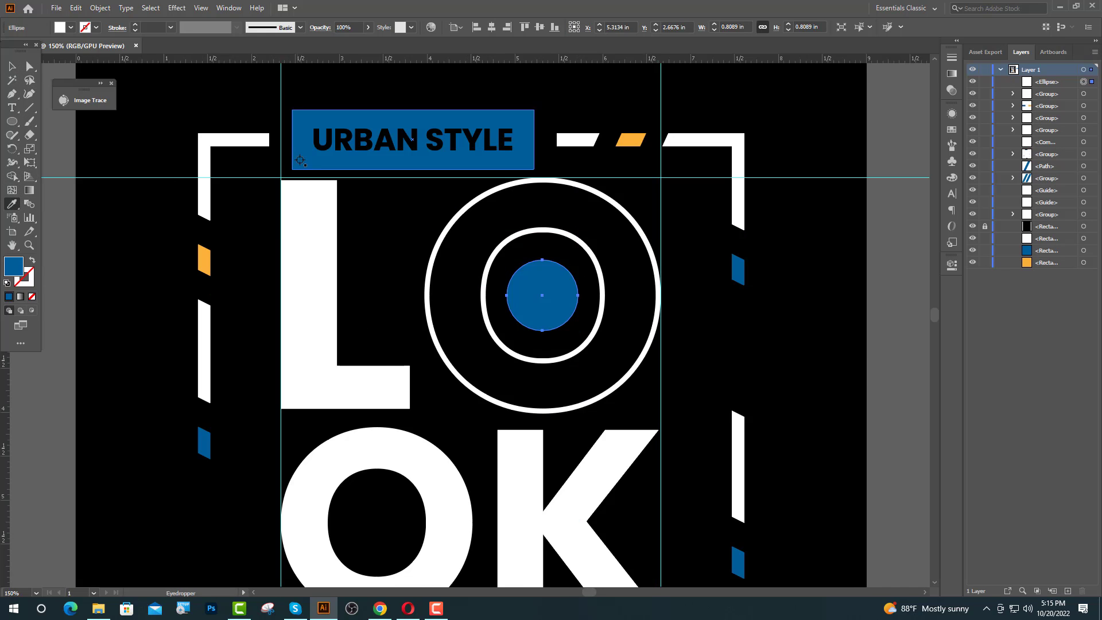
pyautogui.press('v')
pyautogui.click(402, 247)
# - Ungroup the "OK" lettering into separate letters
pyautogui.scroll(-4, 425, 274)
pyautogui.scroll(1, 436, 289)
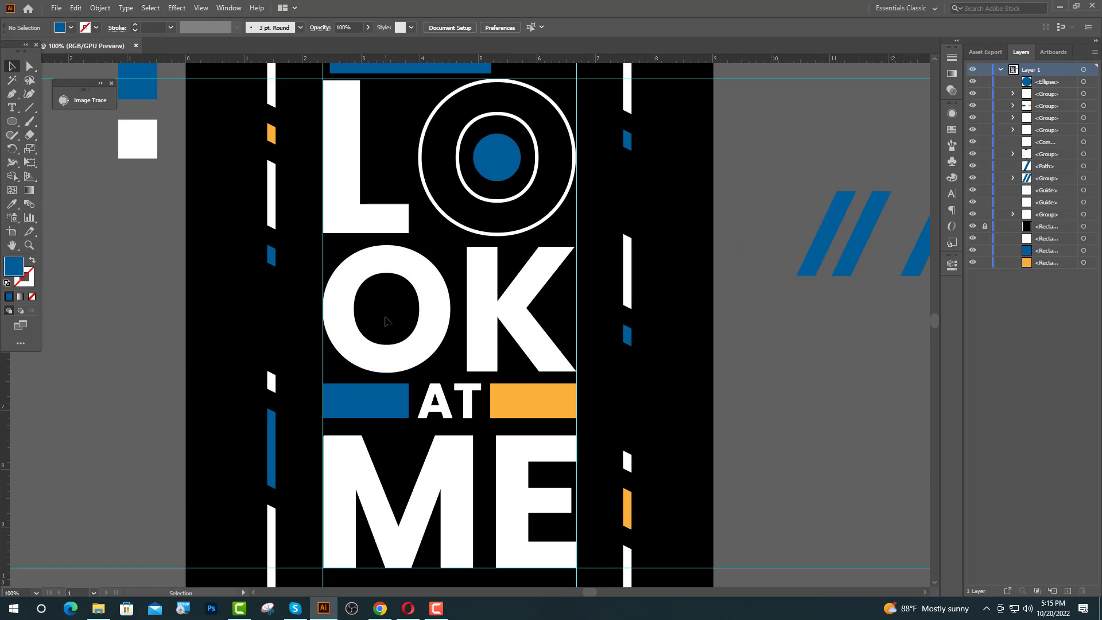
pyautogui.rightClick(360, 351)
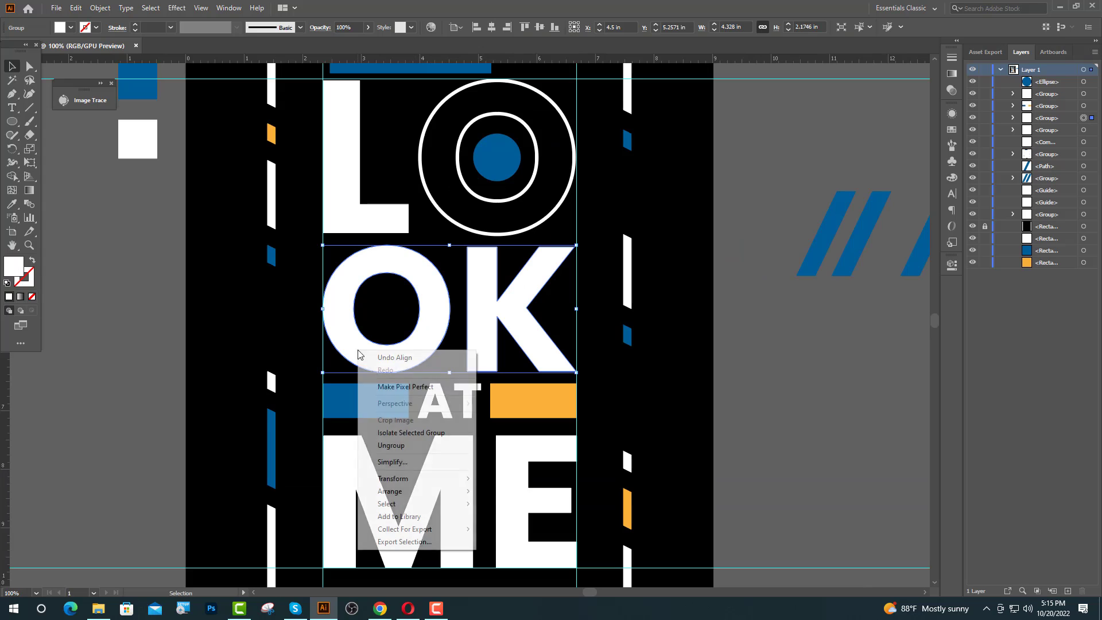
pyautogui.click(391, 445)
# - Swap the fill and stroke of the lower "O" and set its white stroke to 3 pt
pyautogui.click(339, 310)
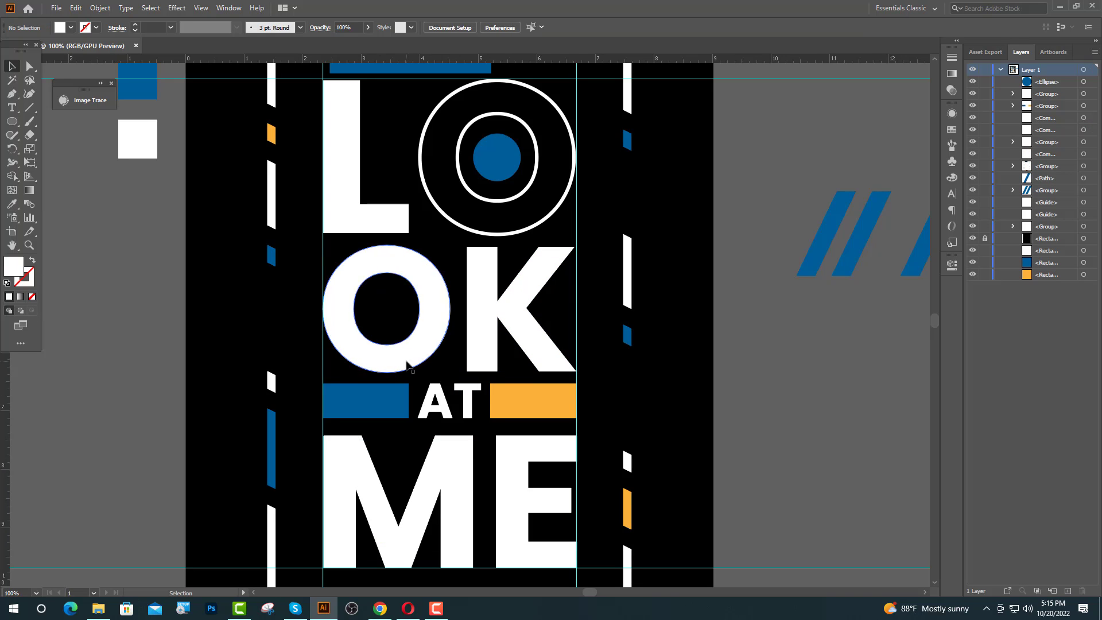
pyautogui.click(33, 261)
pyautogui.click(133, 26)
pyautogui.click(133, 25)
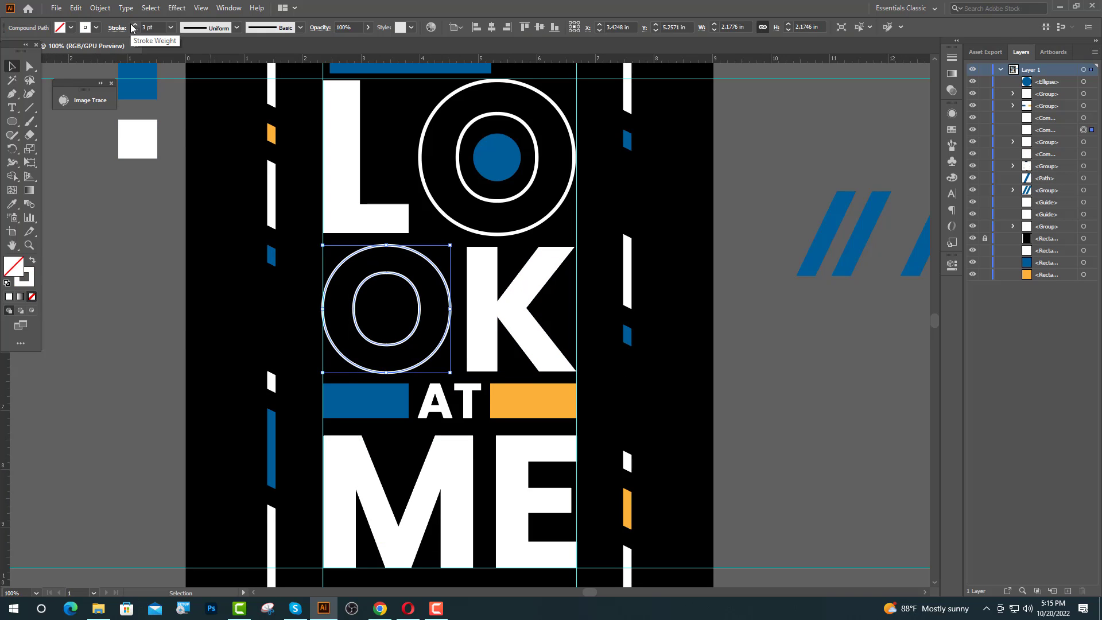
# - Expand the lower "O" outline into shapes and resize it so its left edge meets the left guide
pyautogui.click(99, 8)
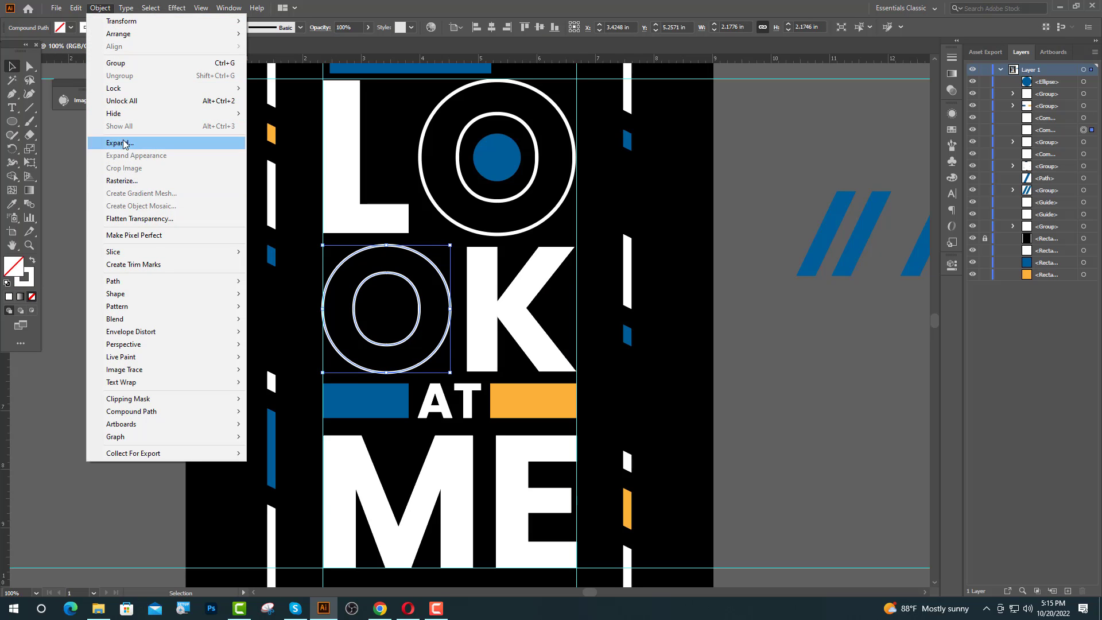
pyautogui.click(123, 143)
pyautogui.click(515, 369)
pyautogui.scroll(4, 397, 373)
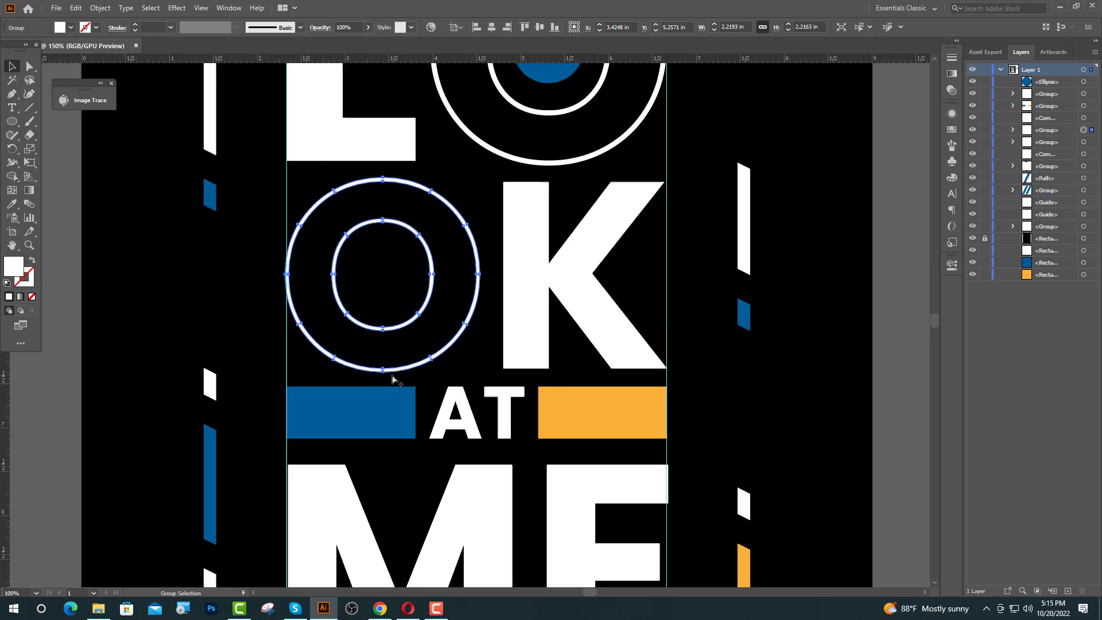
pyautogui.scroll(1, 495, 362)
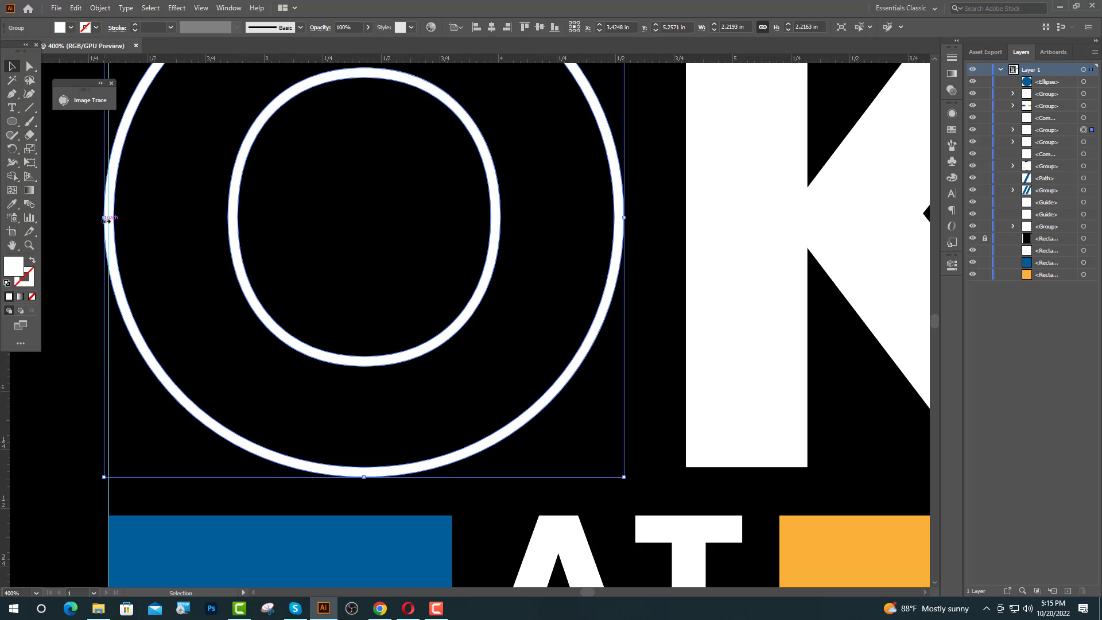
pyautogui.moveTo(105, 221); pyautogui.dragTo(114, 217)
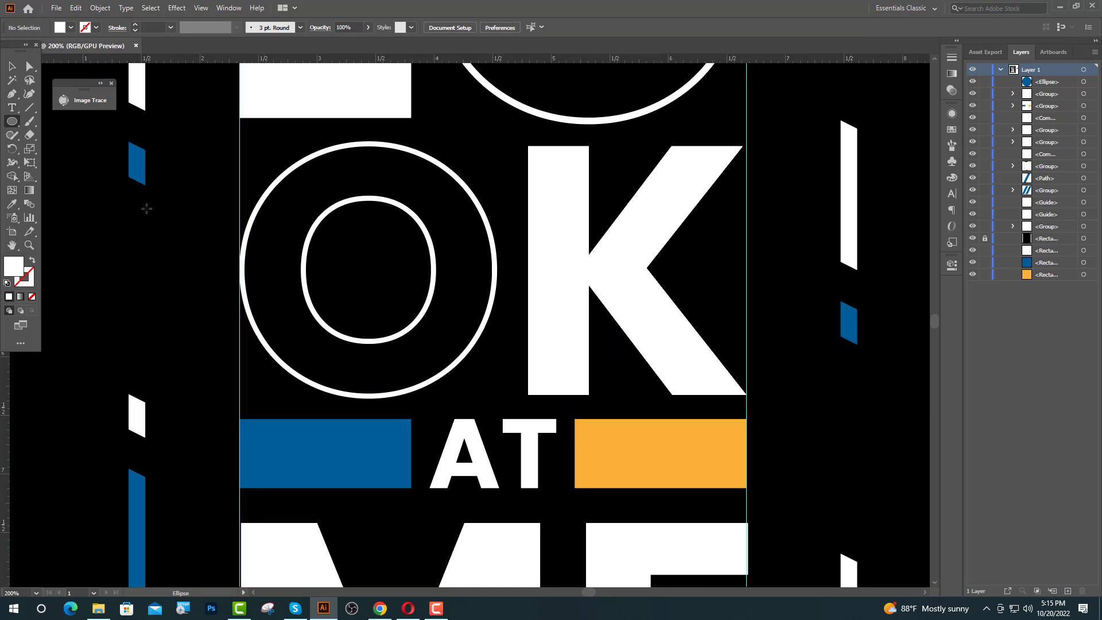
# - Draw a circle about 0.63 in wide at the centre of the lower "O" and fill it with the orange of the bar beside "AT"
pyautogui.moveTo(367, 270); pyautogui.dragTo(405, 232)
pyautogui.press('v')
pyautogui.click(12, 206)
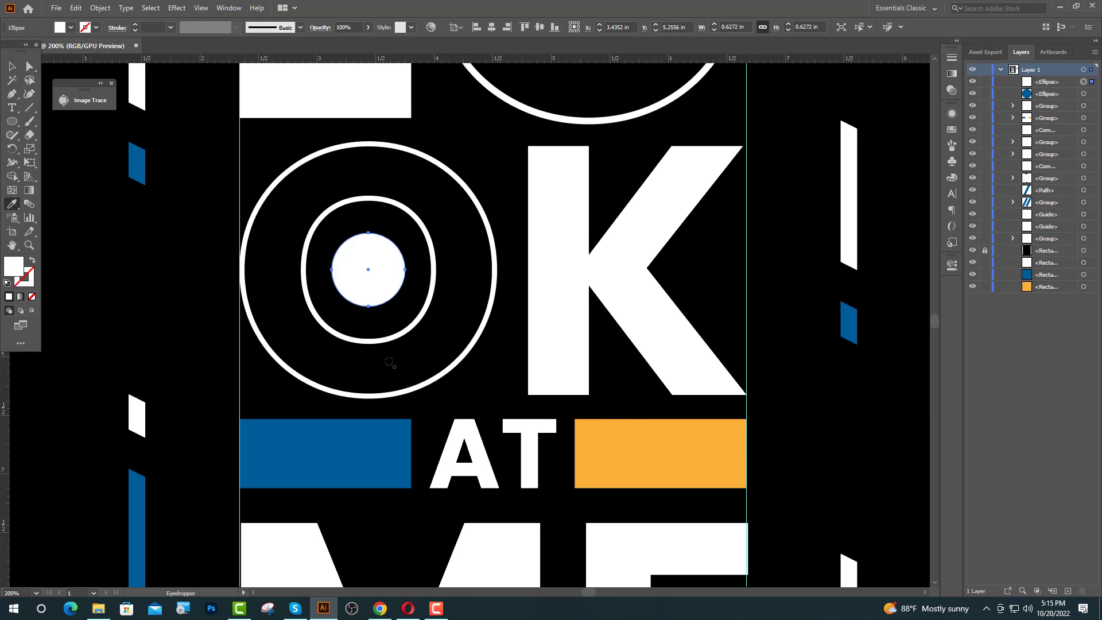
pyautogui.click(677, 453)
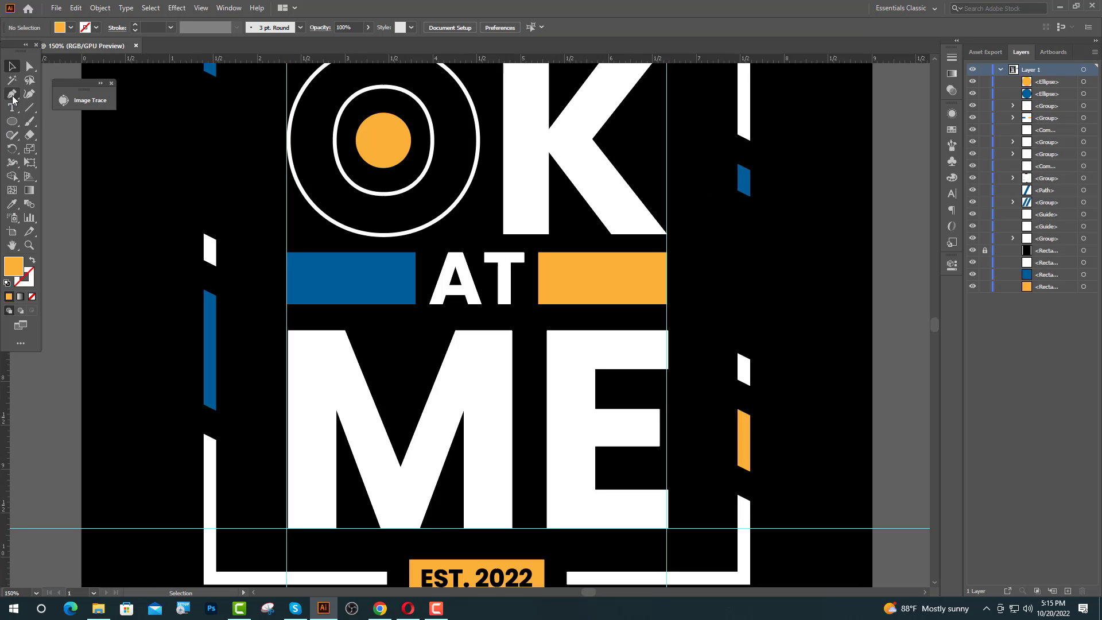
# - Draw an orange triangle with the Pen tool that fills the V-shaped notch at the top of the "M"
pyautogui.click(12, 95)
pyautogui.click(345, 331)
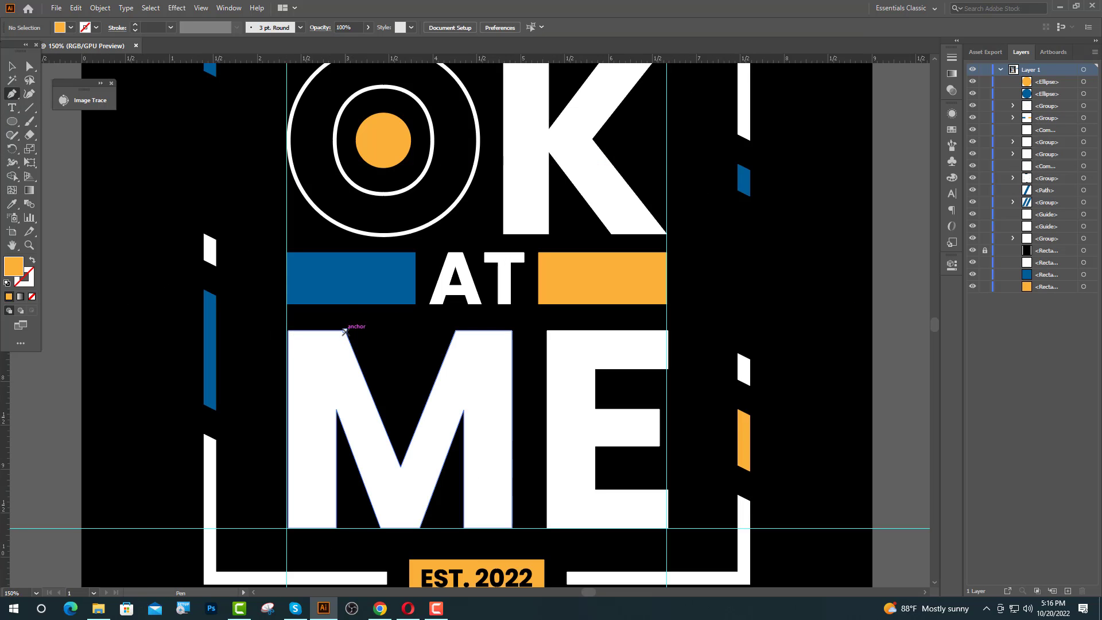
pyautogui.click(456, 330)
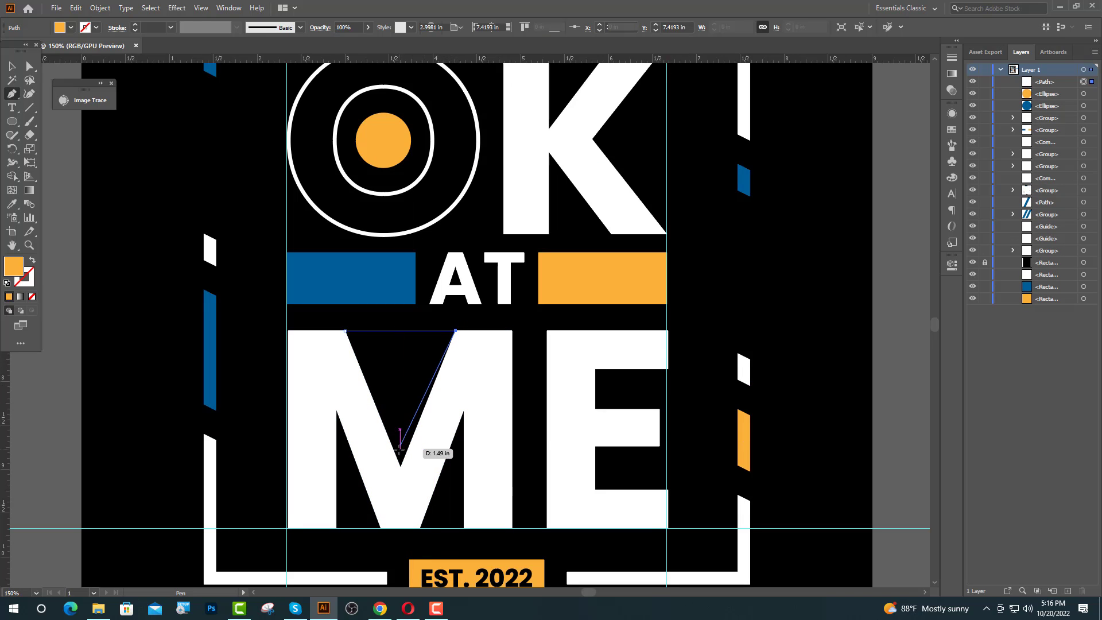
pyautogui.click(400, 467)
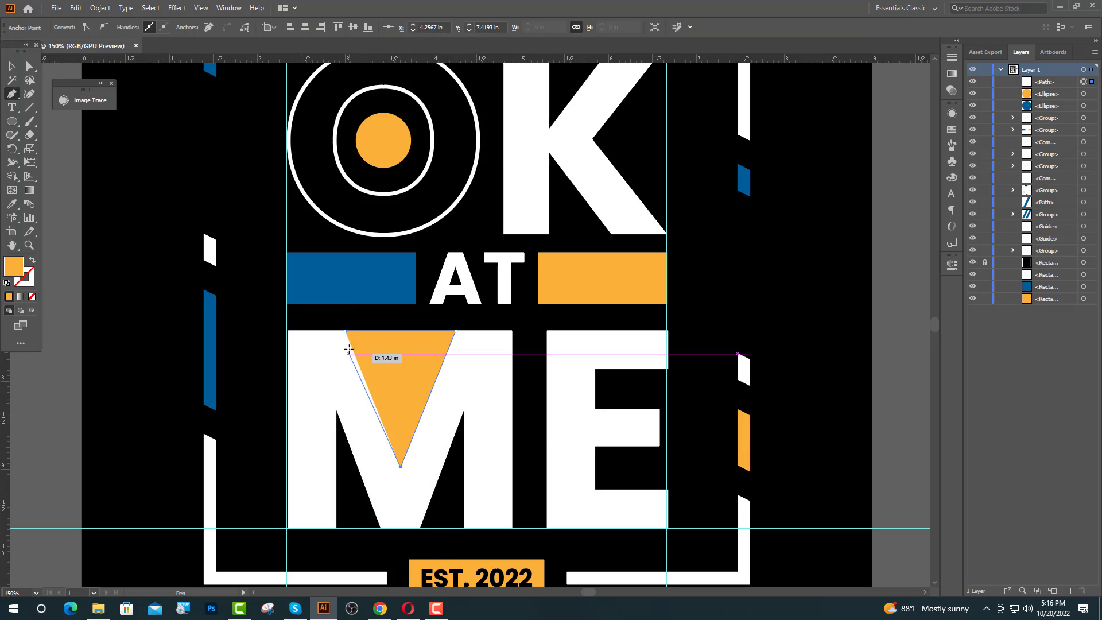
# - Shrink the triangle inside the "M" notch and move its lower tip down, making it about 0.74 in wide and 0.98 in tall
pyautogui.click(12, 66)
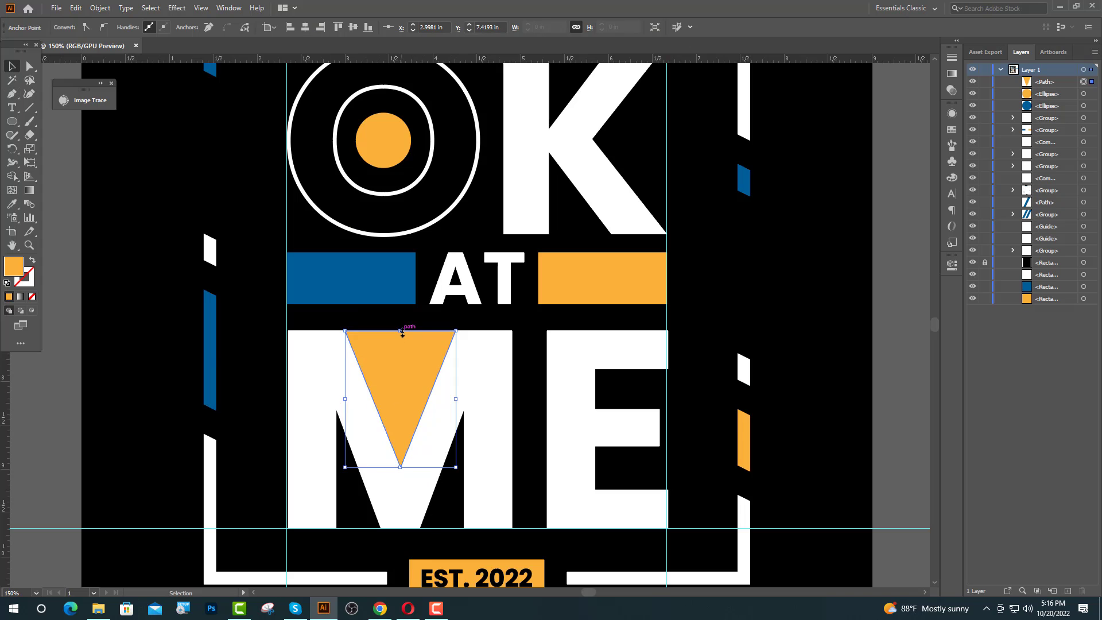
pyautogui.keyDown('alt'); pyautogui.keyDown('shift'); pyautogui.moveTo(400, 330); pyautogui.dragTo(400, 354); pyautogui.keyUp('shift'); pyautogui.keyUp('alt')
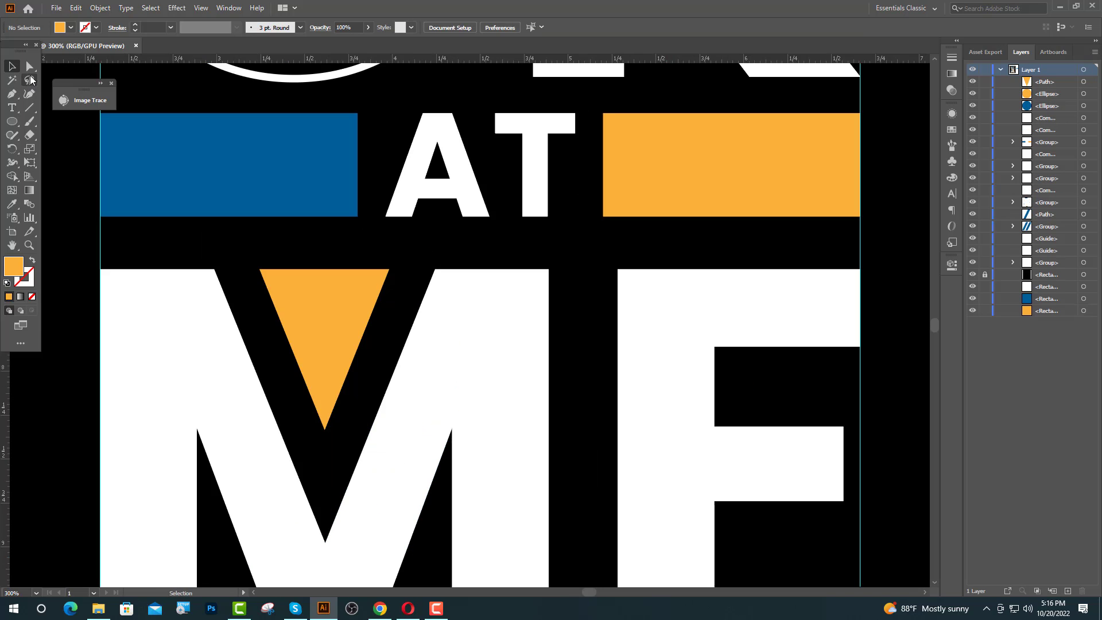
pyautogui.click(29, 66)
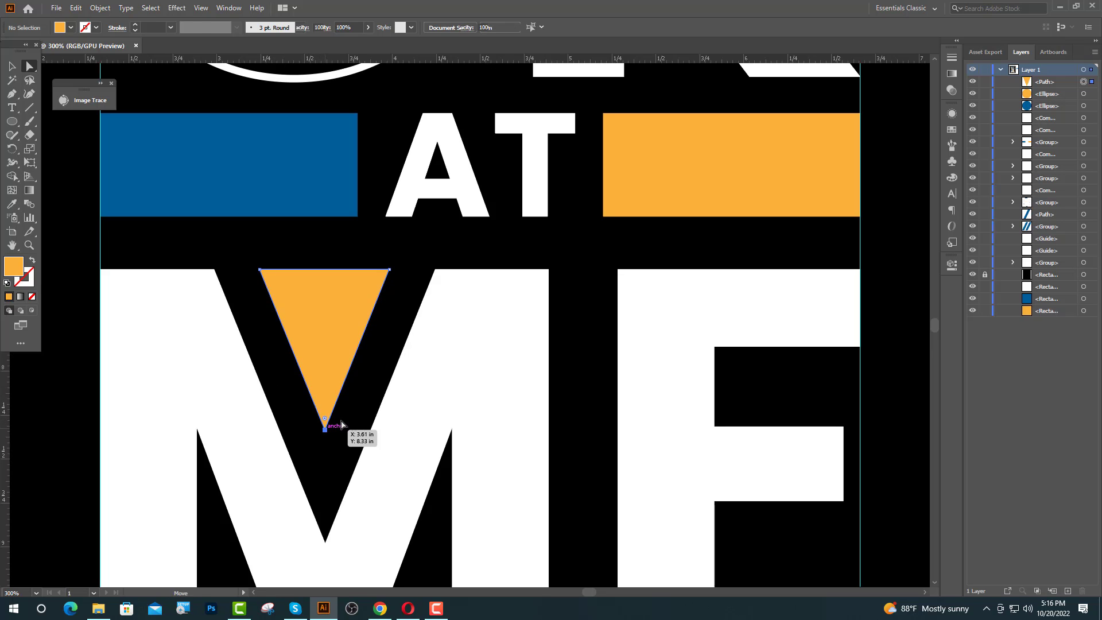
pyautogui.click(325, 429)
pyautogui.hotkey('shift', 'Down')
pyautogui.press('v')
# - Recolour the triangle in the "M" with the blue of the bar beside "AT" and deselect it
pyautogui.click(12, 204)
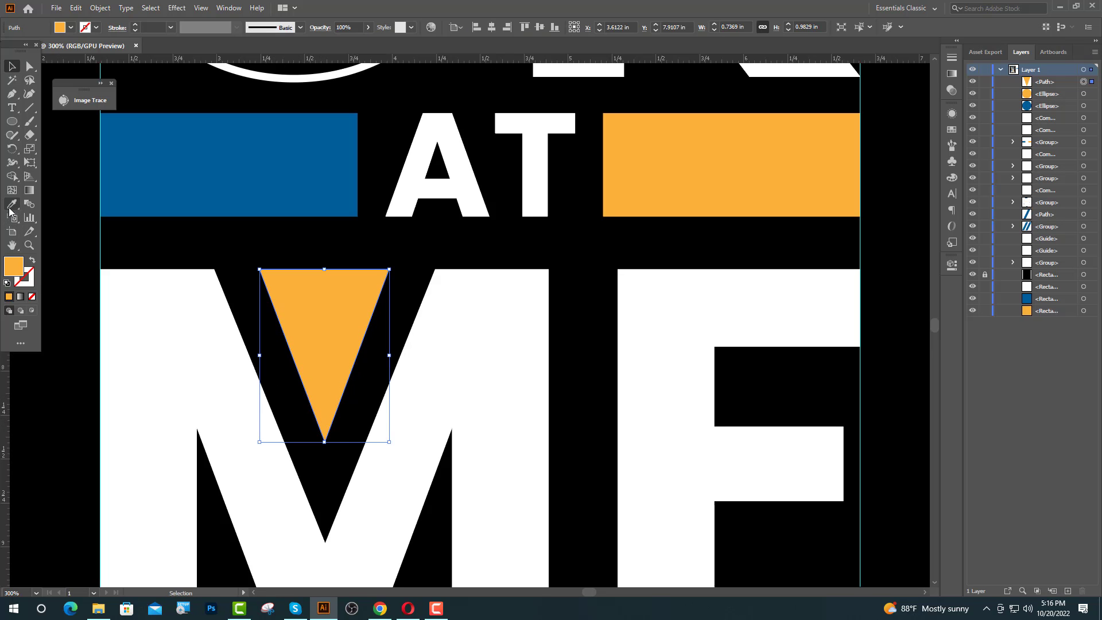
pyautogui.click(195, 214)
pyautogui.press('v')
pyautogui.hotkey('ctrl', '-')
pyautogui.hotkey('ctrl', '-')
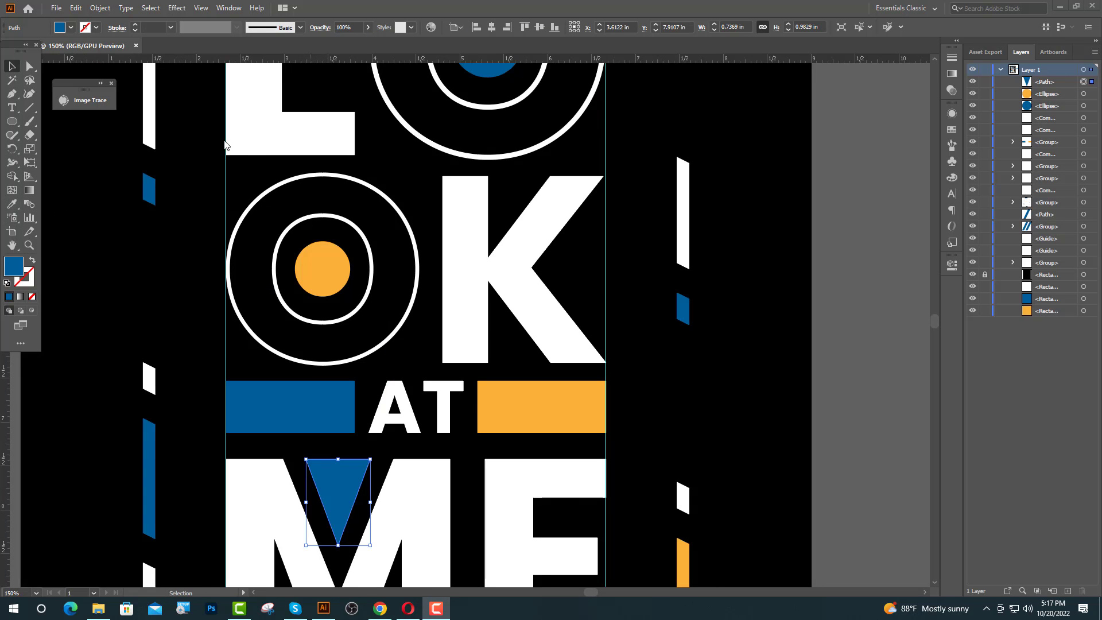
pyautogui.hotkey('ctrl', 'shift', 'a')
pyautogui.hotkey('ctrl', '-')
pyautogui.hotkey('ctrl', '-')
# - Recolour the bar to the right of "AT" with the blue swatch beside the artboard
pyautogui.click(30, 66)
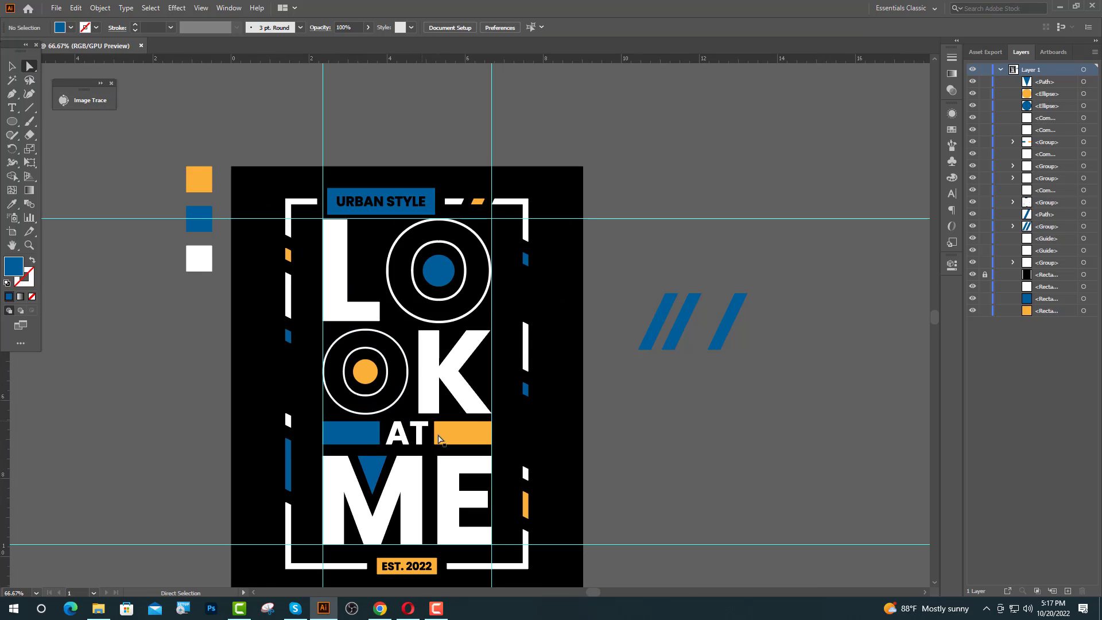
pyautogui.click(439, 438)
pyautogui.click(11, 206)
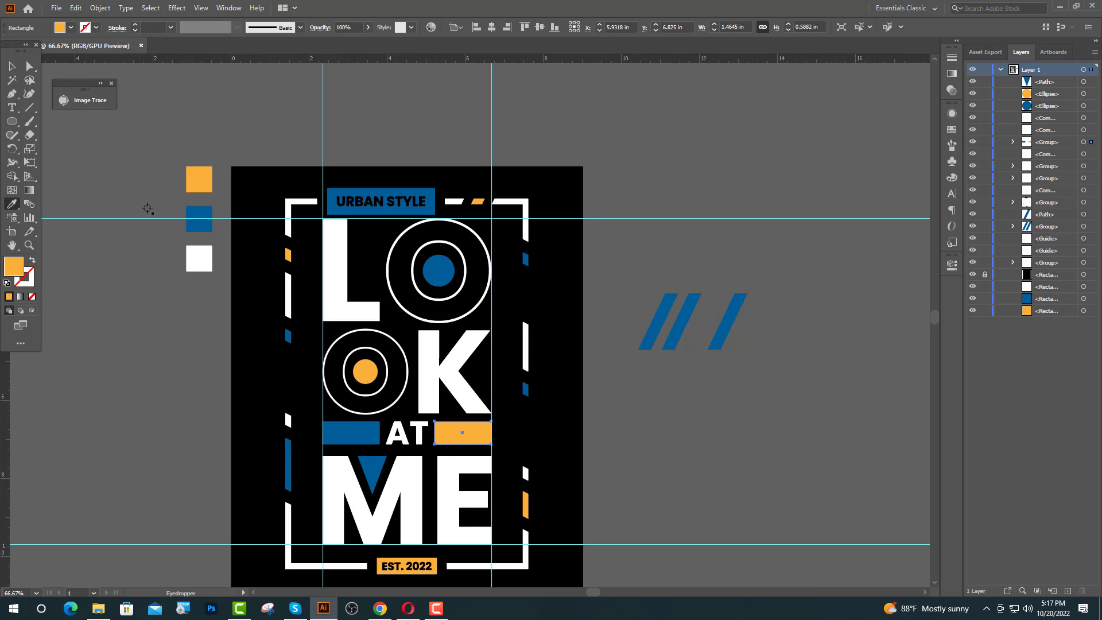
pyautogui.click(198, 212)
# - Recolour the bar to the left of "AT" with the orange swatch beside the artboard
pyautogui.press('a')
pyautogui.click(352, 433)
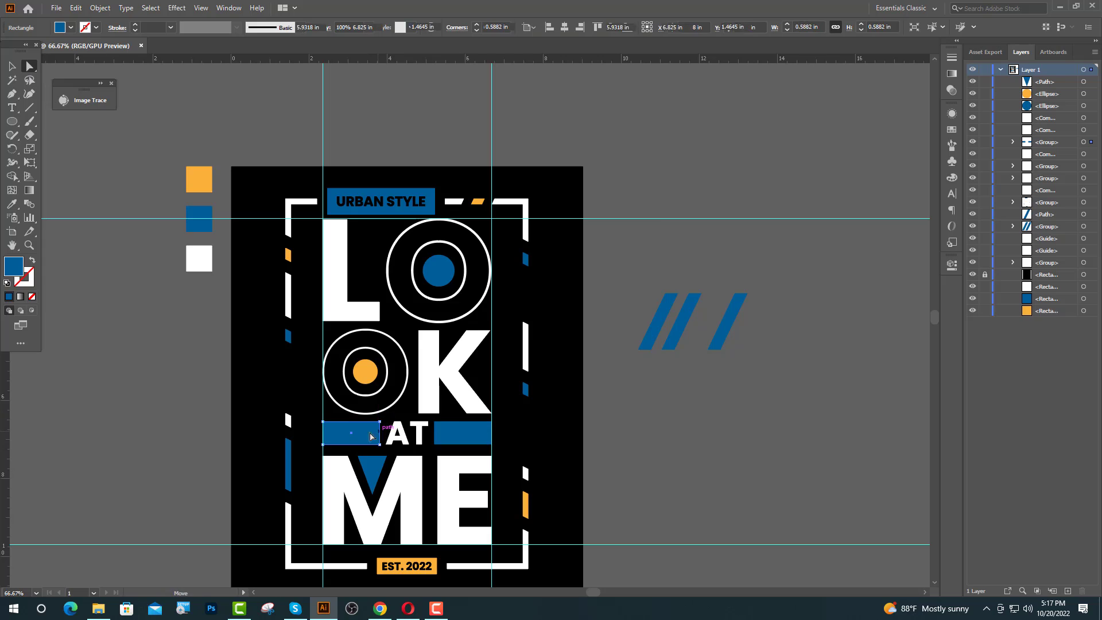
pyautogui.click(11, 204)
pyautogui.click(199, 179)
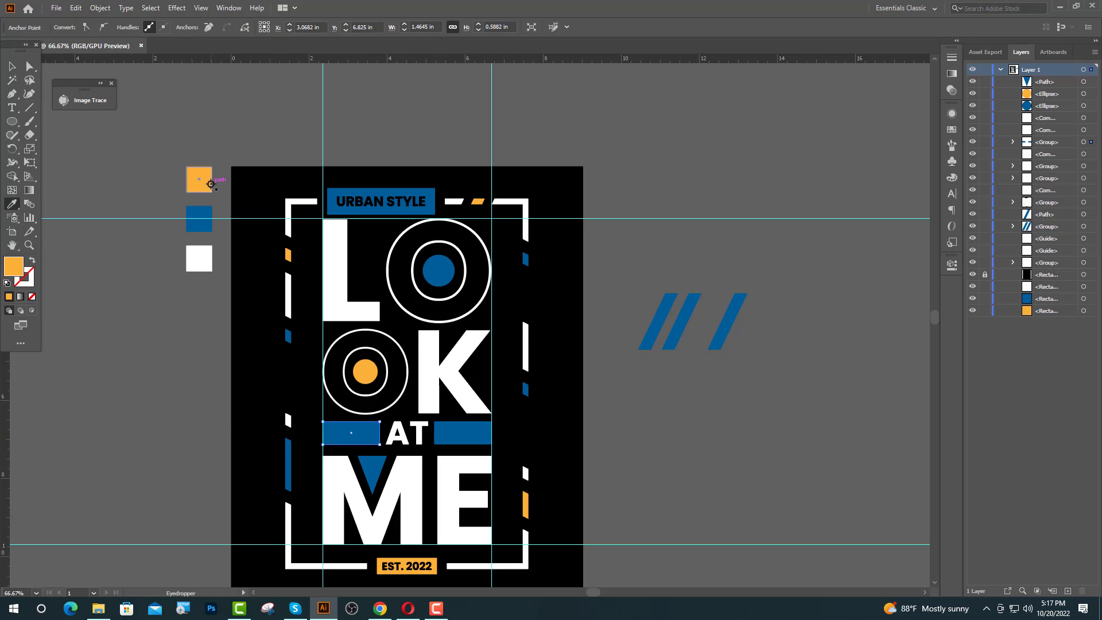
pyautogui.press('v')
# - Recolour the circle inside the upper "O" with the orange swatch
pyautogui.click(30, 67)
pyautogui.click(438, 278)
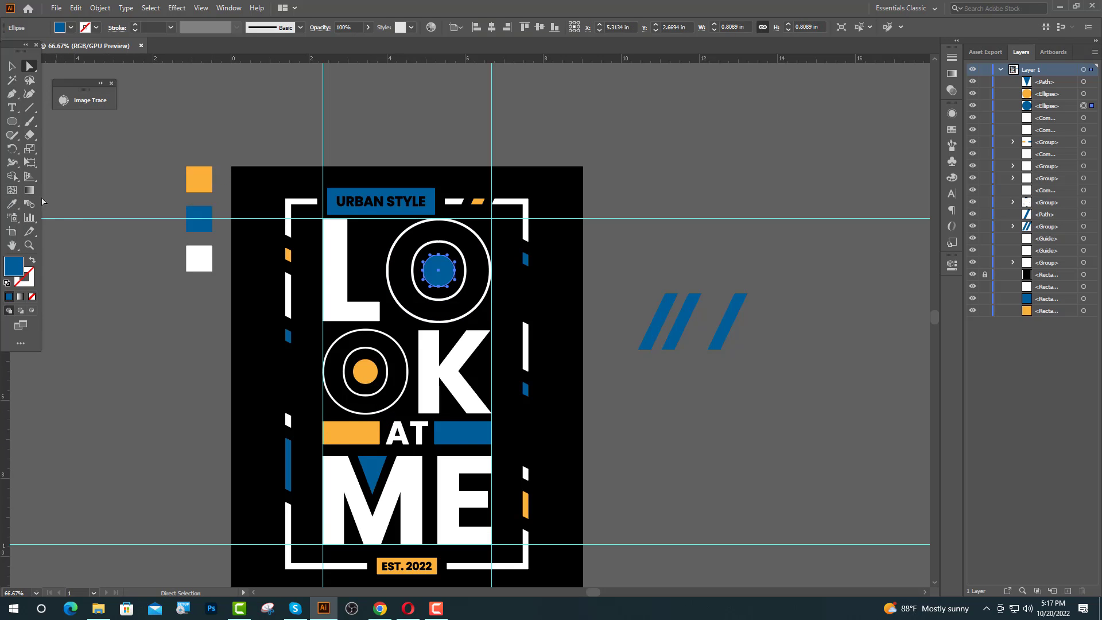
pyautogui.click(186, 182)
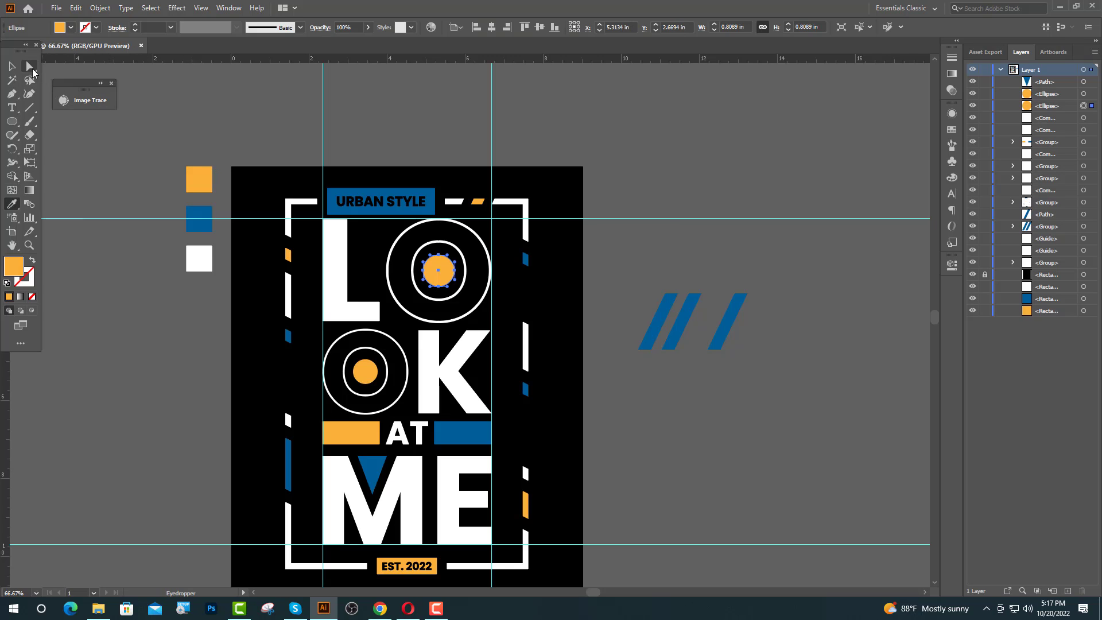
# - Recolour the circle inside the lower "O" with the blue swatch and deselect it
pyautogui.click(30, 67)
pyautogui.click(369, 375)
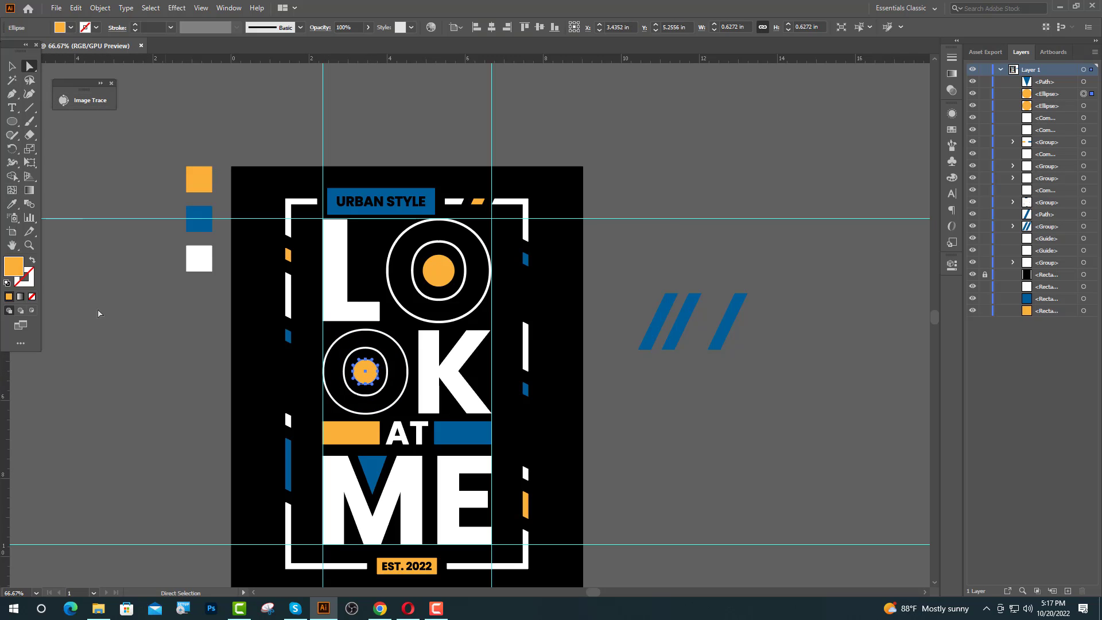
pyautogui.click(11, 204)
pyautogui.click(202, 225)
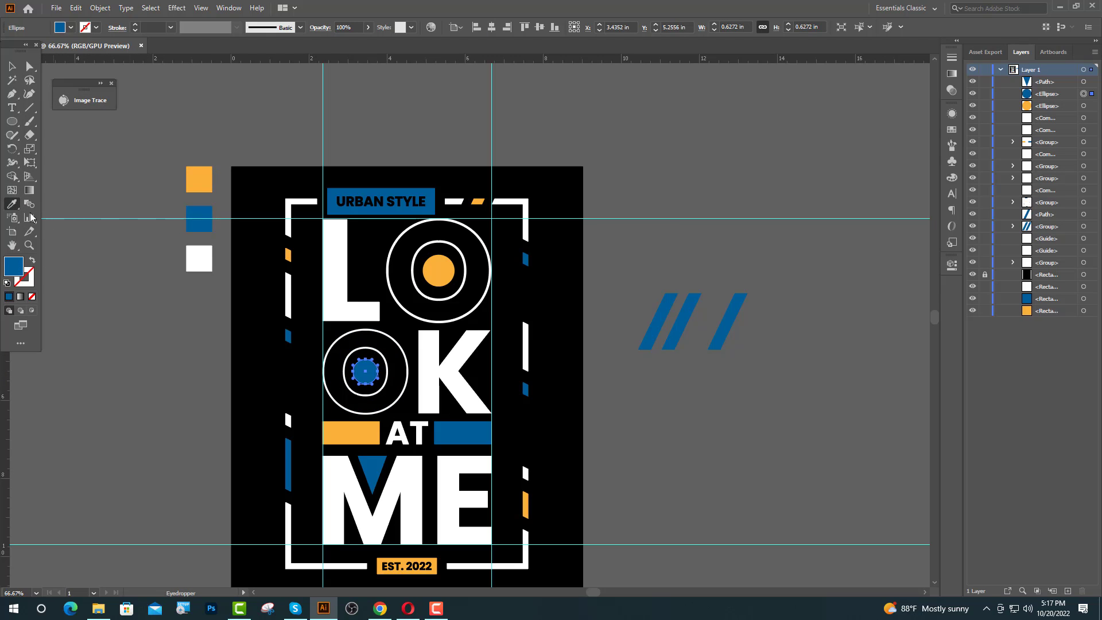
pyautogui.press('v')
pyautogui.click(246, 463)
pyautogui.scroll(3, 388, 481)
pyautogui.scroll(1, 388, 482)
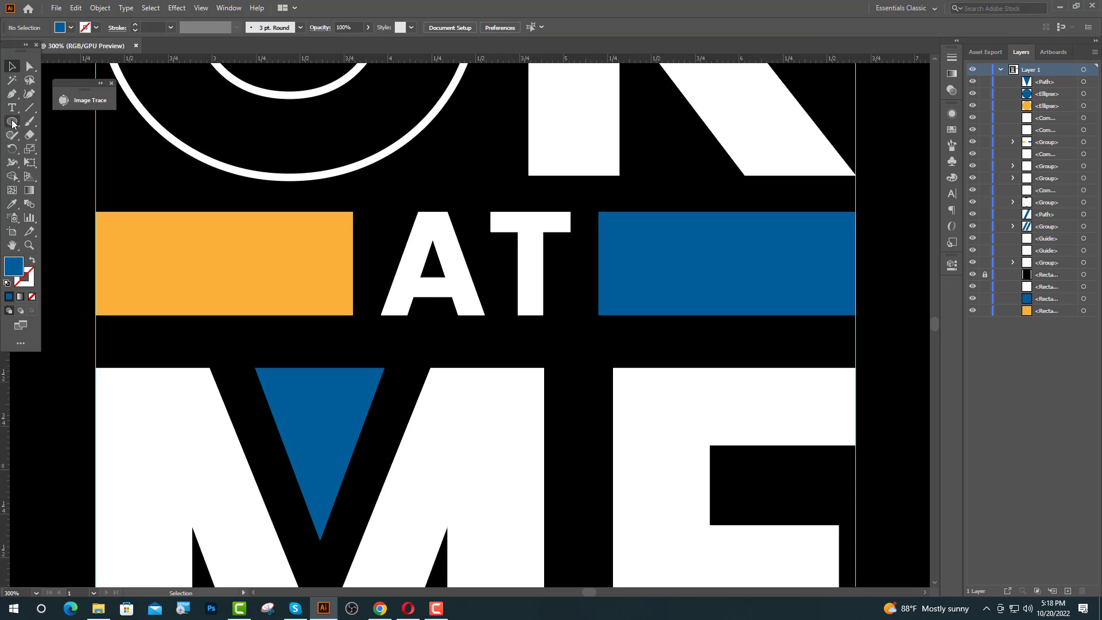
# - Draw a thin horizontal blue bar across the triangle in the "M" and duplicate it downward to make three evenly spaced bars
pyautogui.moveTo(11, 122); pyautogui.dragTo(60, 120)
pyautogui.moveTo(255, 411); pyautogui.dragTo(355, 464)
pyautogui.press('v')
pyautogui.hotkey('ctrl', 'd')
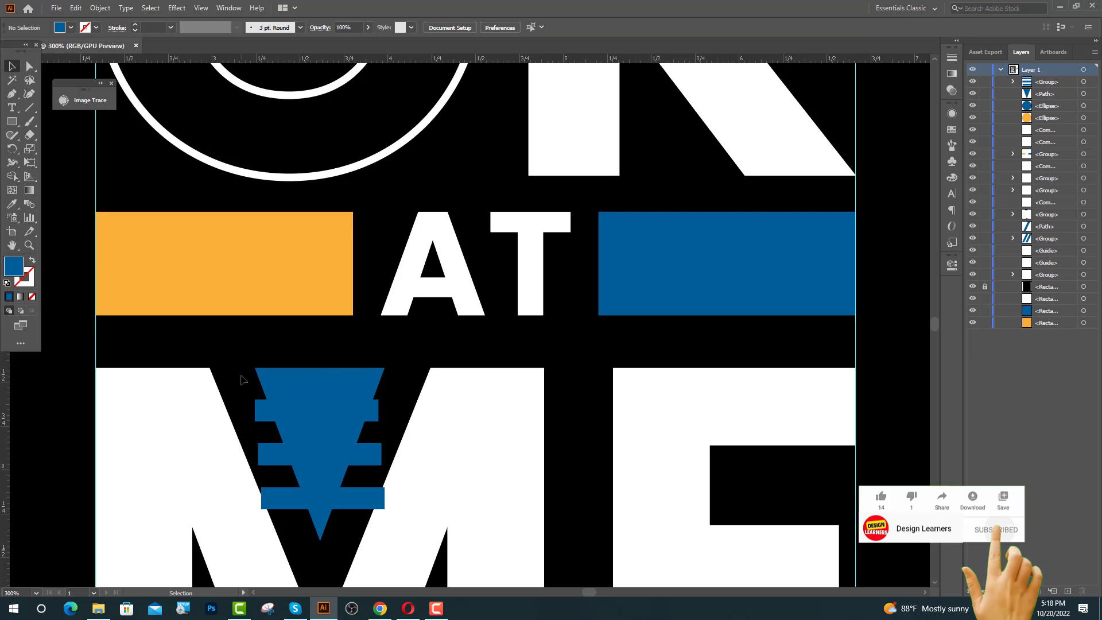
# - Subtract the three bars from the blue triangle with Minus Front so it splits into stripes, and deselect it
pyautogui.moveTo(241, 375); pyautogui.dragTo(354, 423)
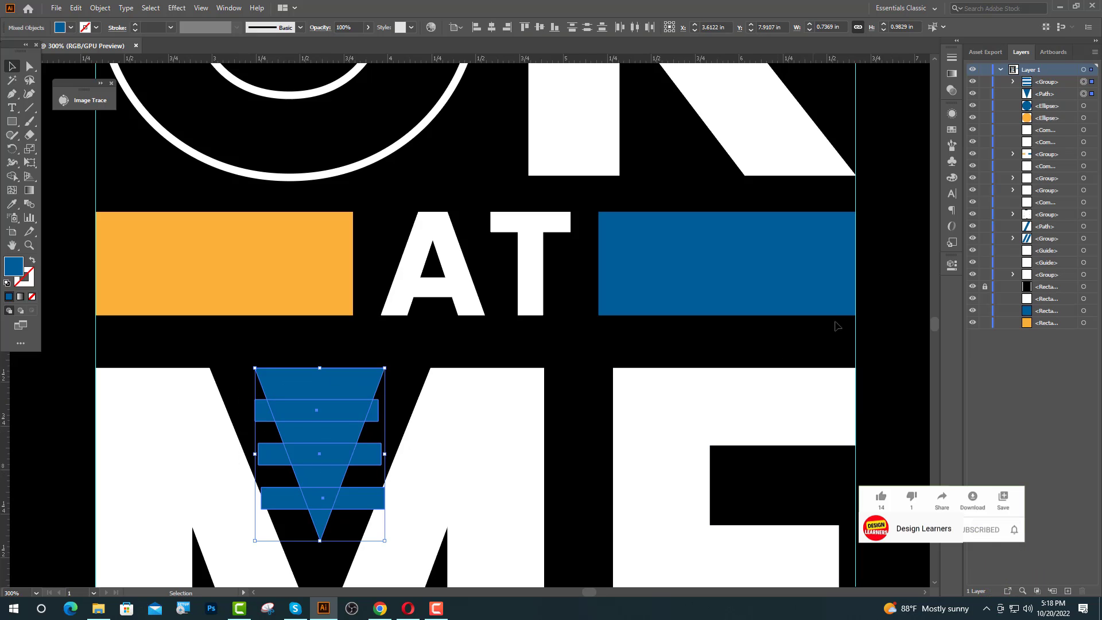
pyautogui.click(952, 265)
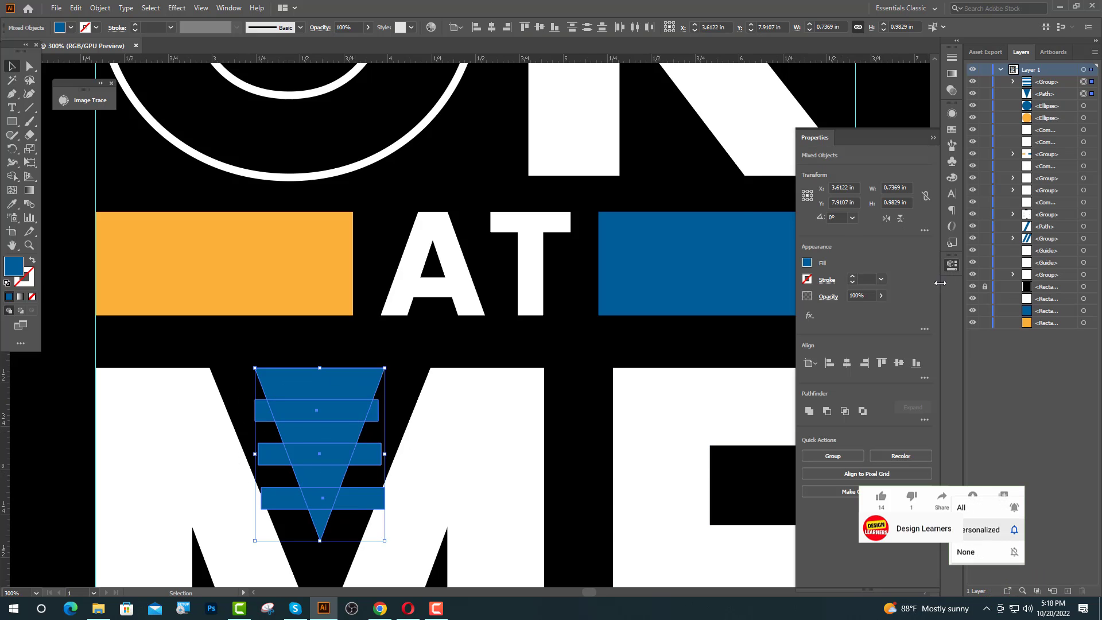
pyautogui.click(826, 411)
pyautogui.hotkey('ctrl', 'shift', 'a')
pyautogui.click(933, 138)
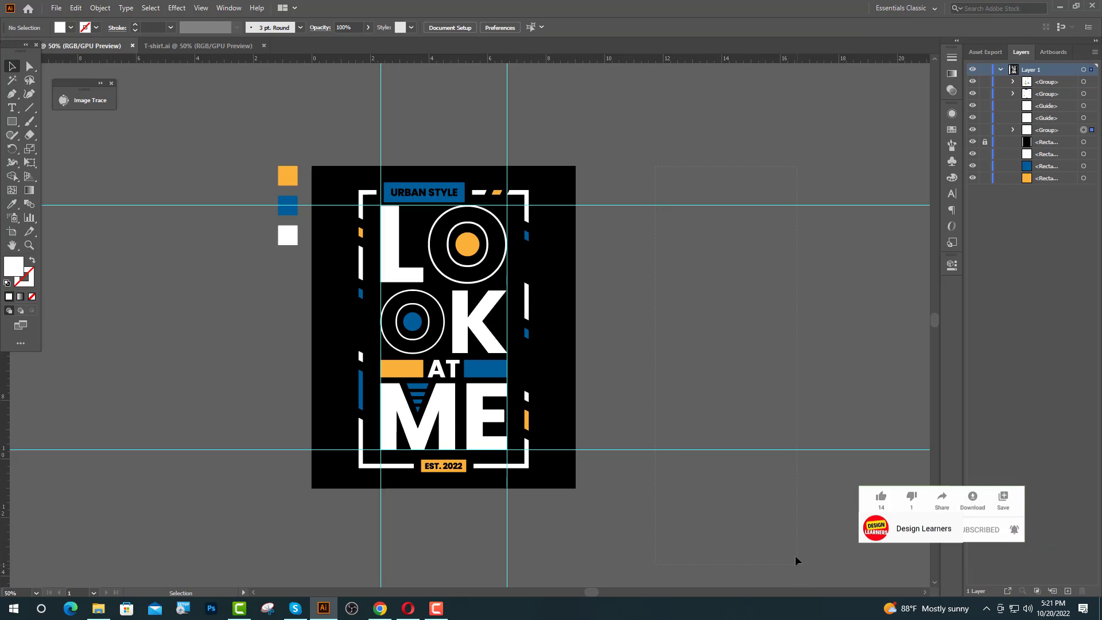
# - Delete the horizontal and vertical guides and the orange, blue and white swatches beside the artboard
pyautogui.moveTo(795, 561); pyautogui.dragTo(787, 519)
pyautogui.press('Delete')
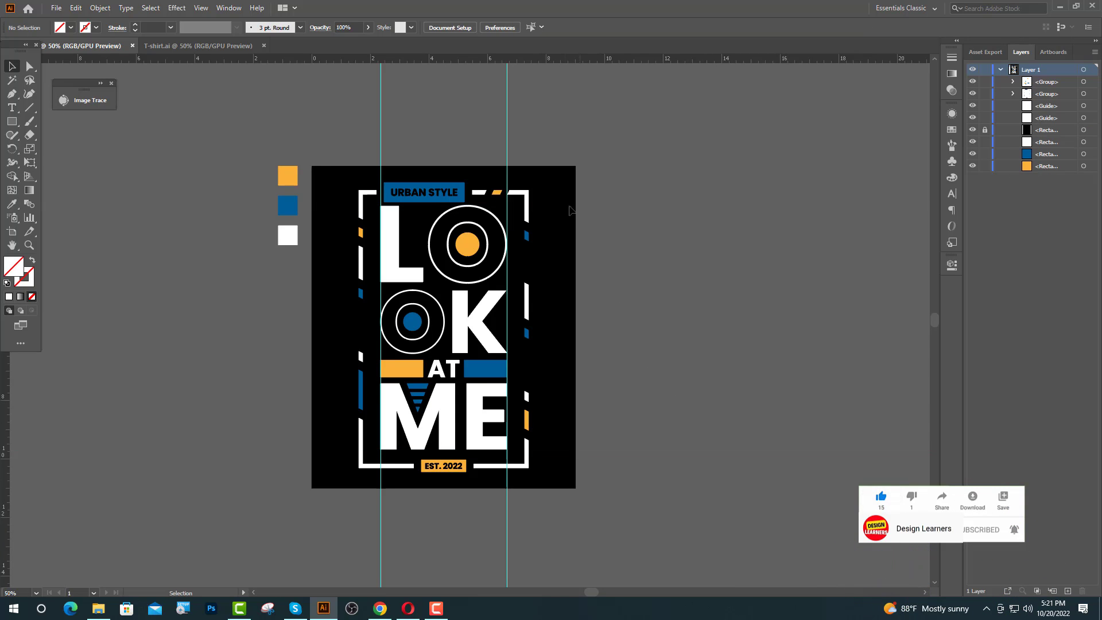
pyautogui.moveTo(288, 124); pyautogui.dragTo(288, 124)
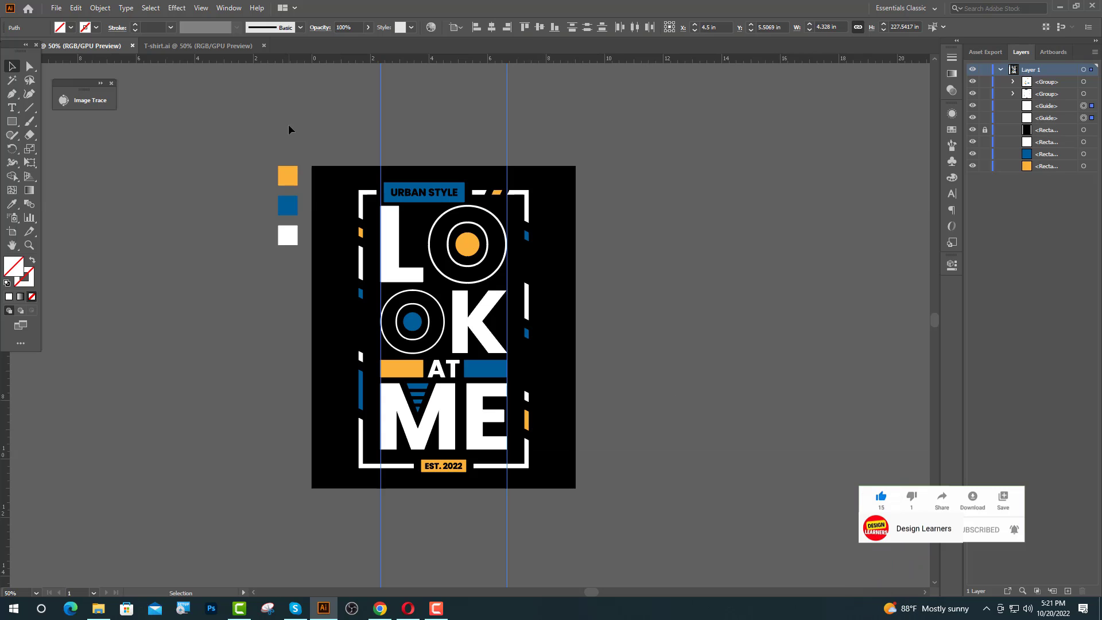
pyautogui.press('Delete')
pyautogui.moveTo(255, 161); pyautogui.dragTo(296, 281)
pyautogui.press('Delete')
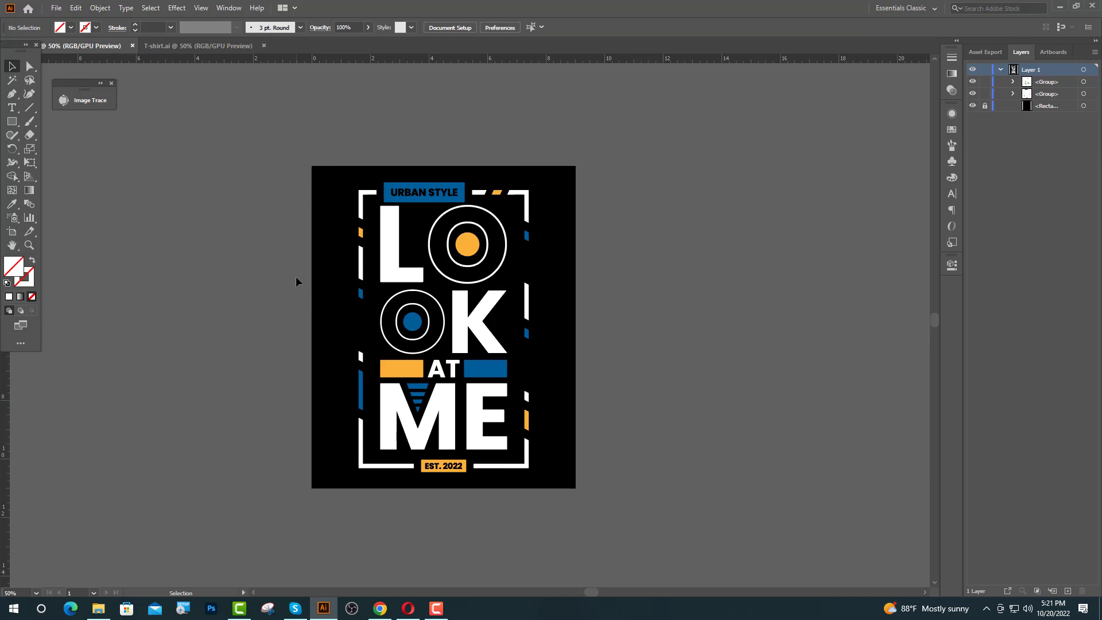
# - Group the whole LOOK AT ME design and copy it onto the black shirt in the T-shirt.ai document
pyautogui.click(377, 270)
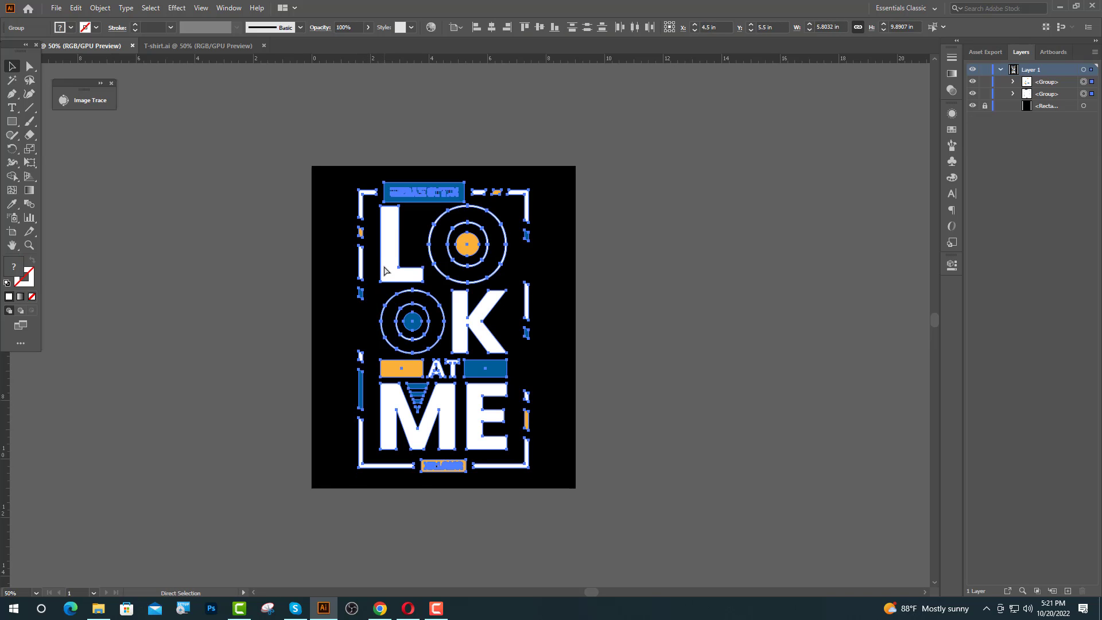
pyautogui.hotkey('ctrl', 'g')
pyautogui.click(563, 254)
pyautogui.moveTo(458, 250); pyautogui.dragTo(186, 61)
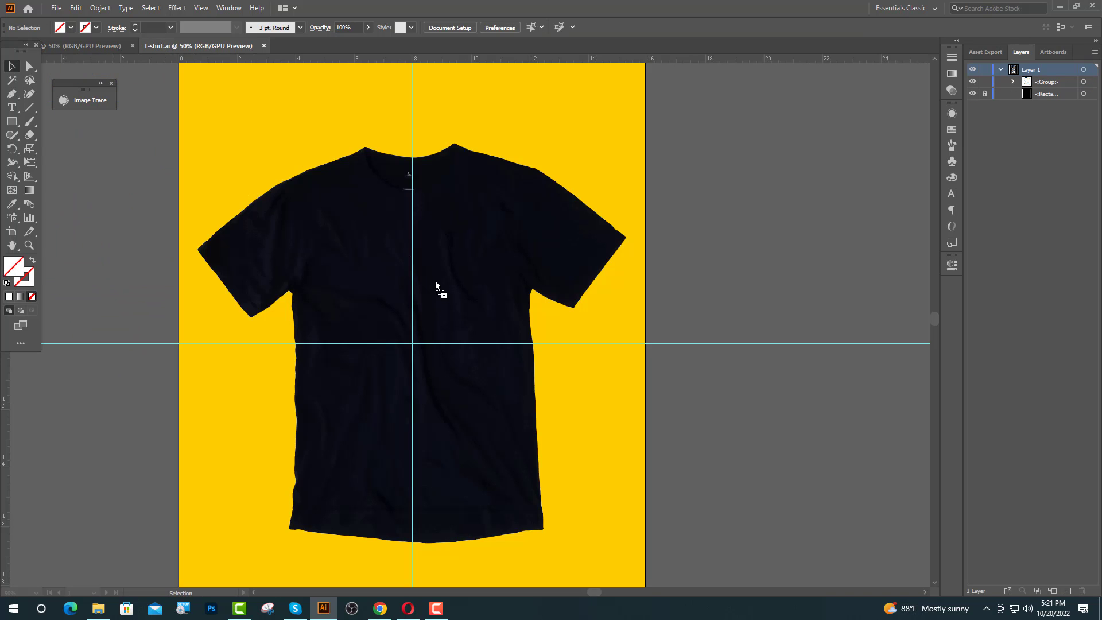
pyautogui.moveTo(435, 281); pyautogui.dragTo(436, 282)
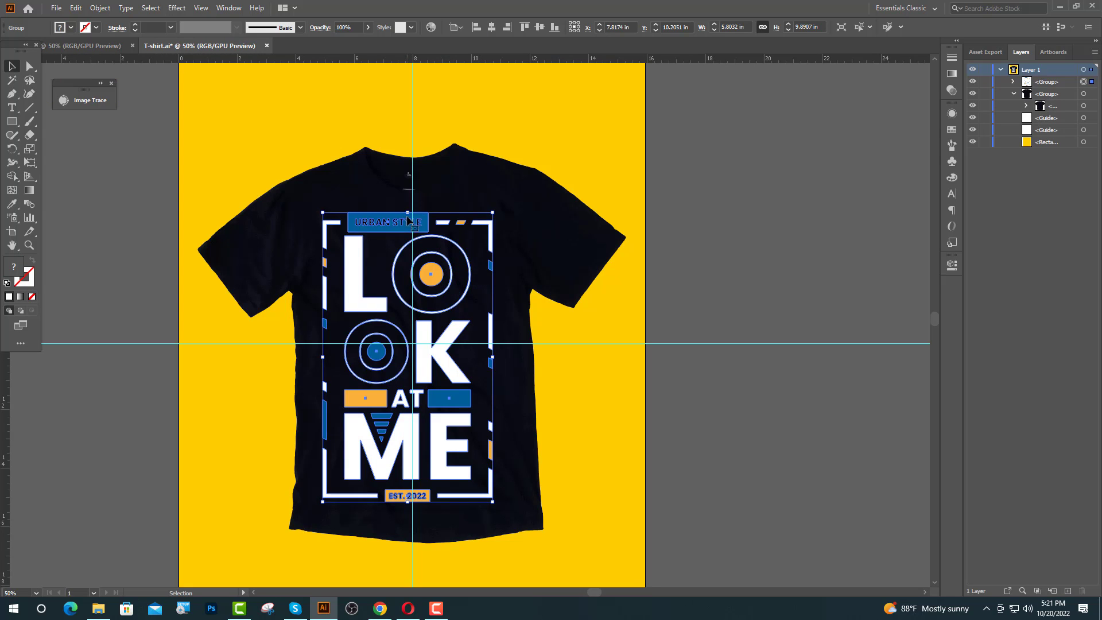
# - Scale the design proportionally to about 4.08 in wide and 6.95 in high, and centre it horizontally and vertically on the artboard
pyautogui.moveTo(408, 214); pyautogui.dragTo(410, 256)
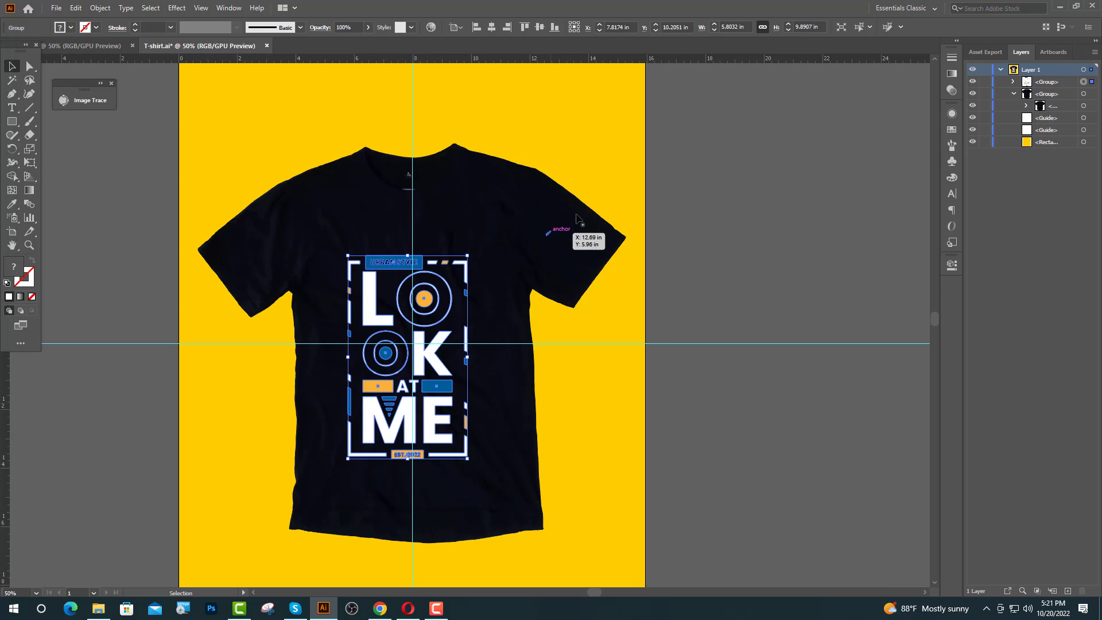
pyautogui.click(491, 27)
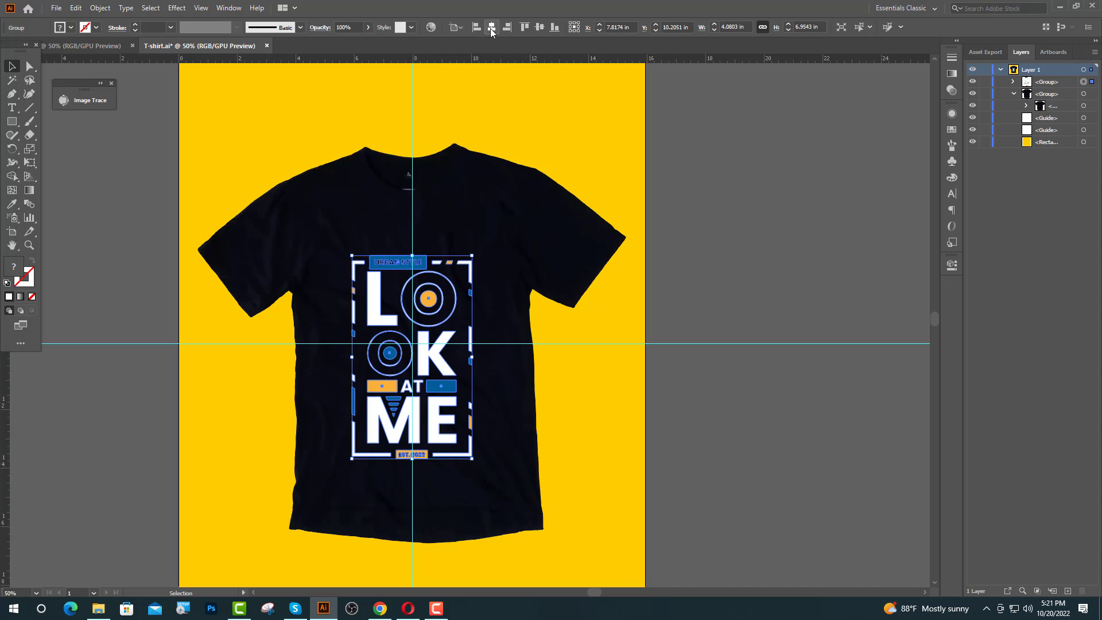
pyautogui.click(540, 27)
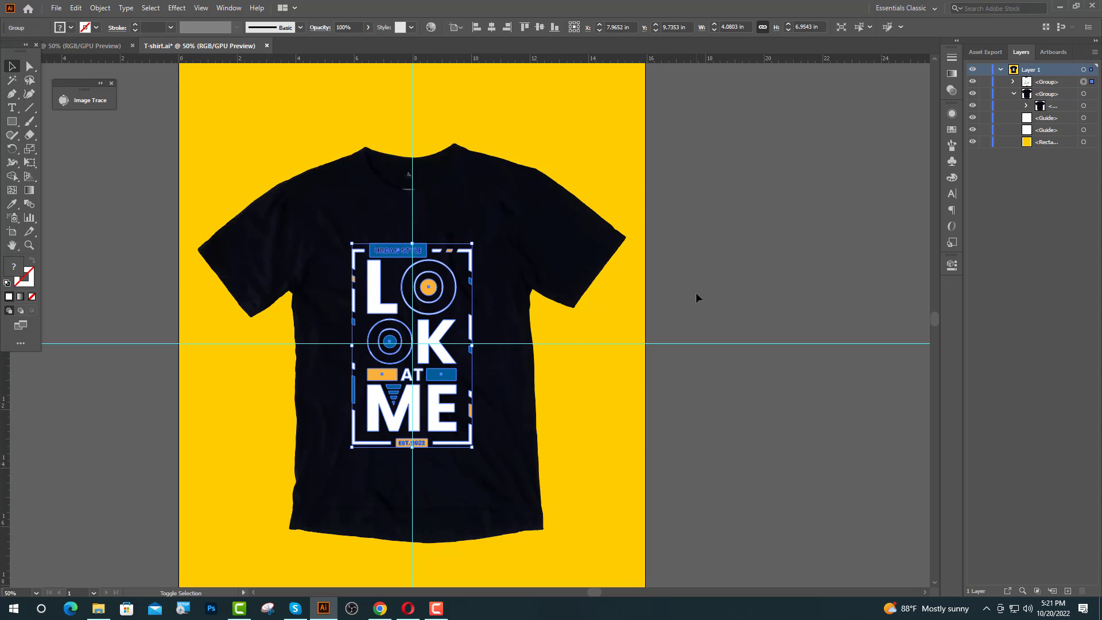
# - Nudge the design slightly down on the shirt, hide both guides and deselect everything
pyautogui.hotkey('shift', 'Down')
pyautogui.hotkey('shift', 'Down')
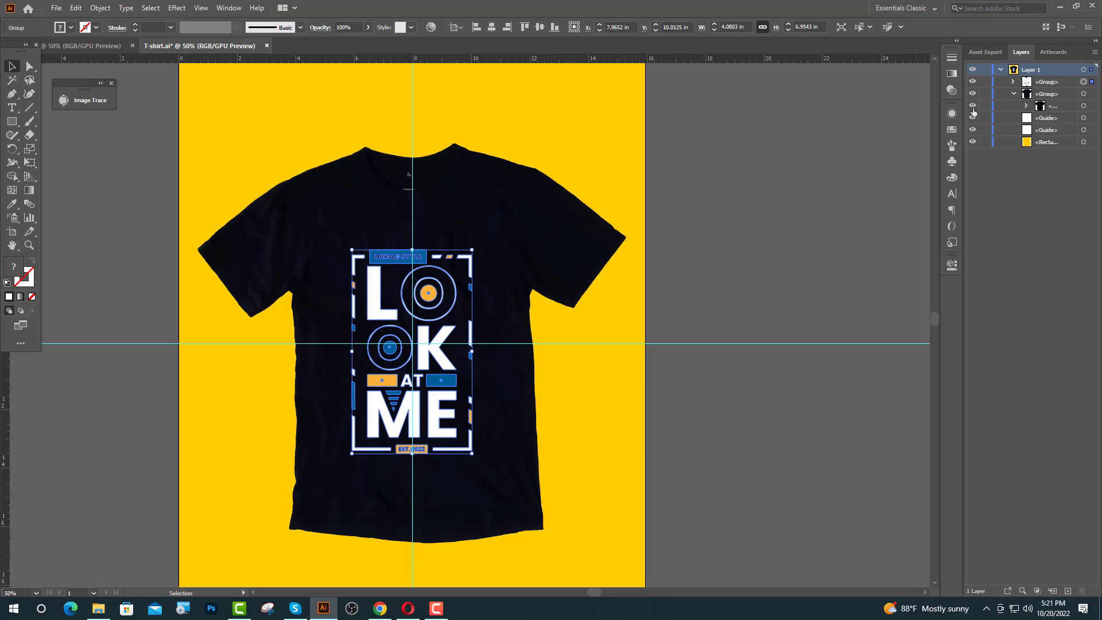
pyautogui.click(975, 130)
pyautogui.click(781, 218)
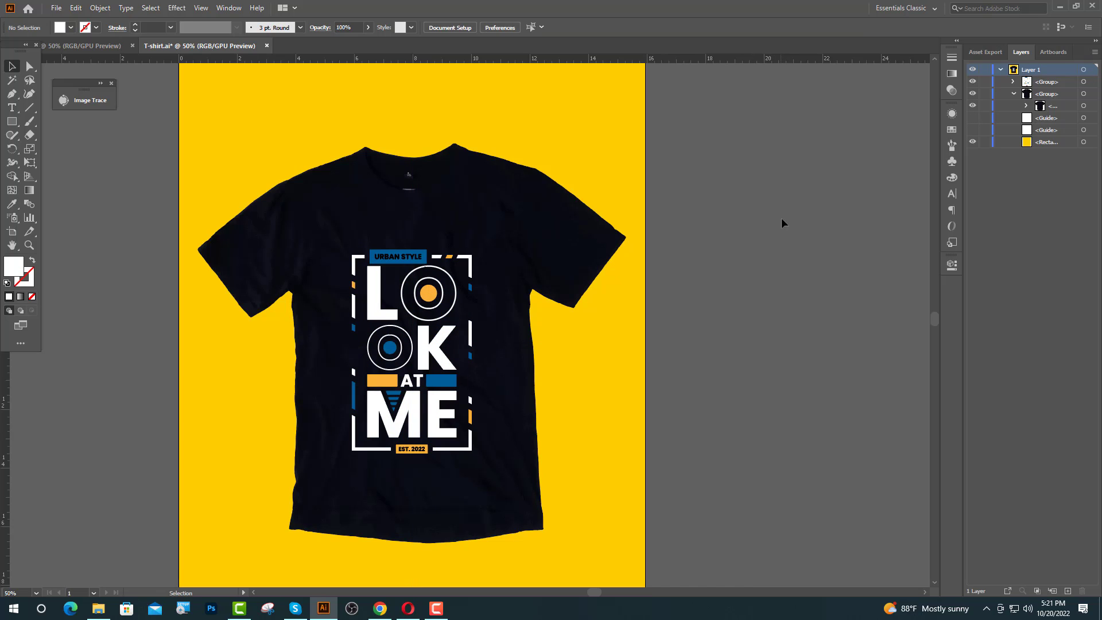